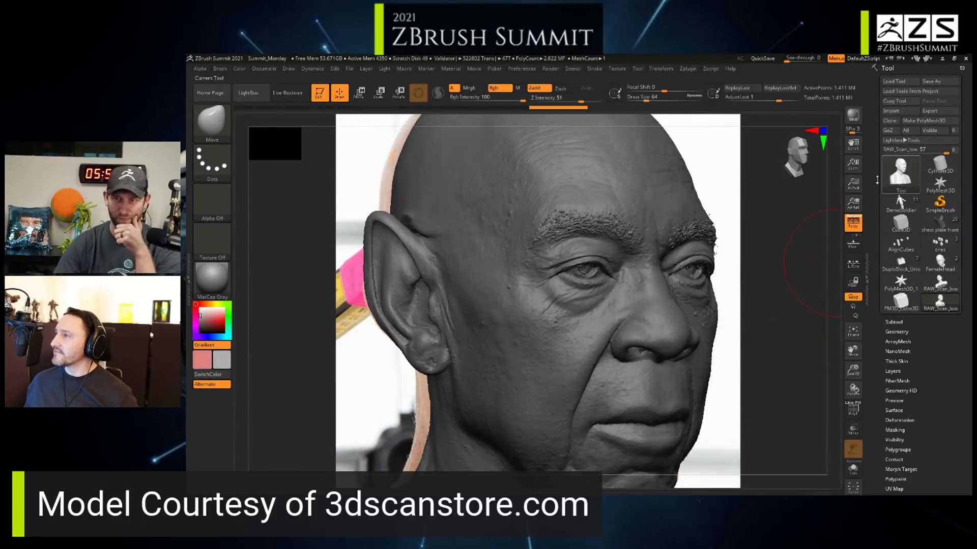
- Load a Plane3D primitive, frame it in the view and convert it to a PolyMesh3D
click(898, 176)
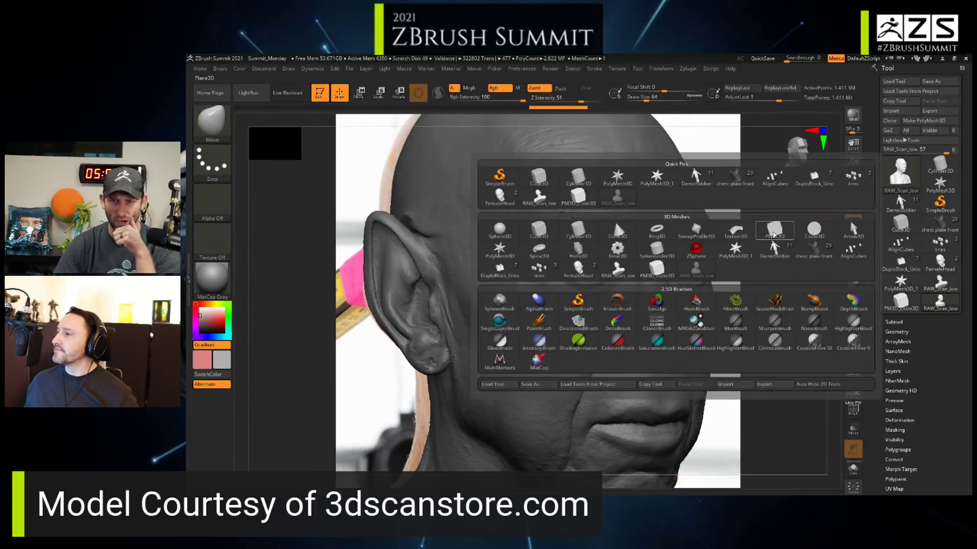
click(774, 241)
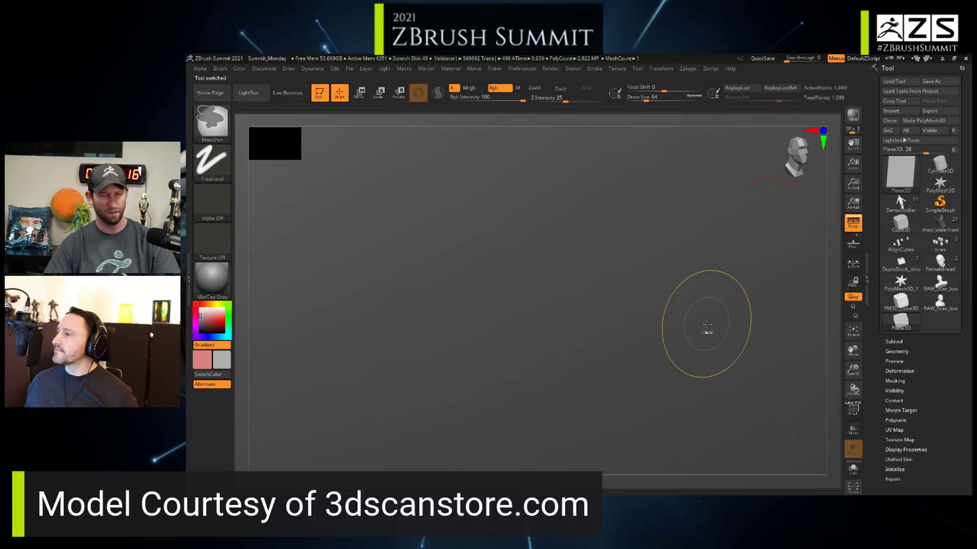
ctrl+right_drag(703, 330, 670, 326)
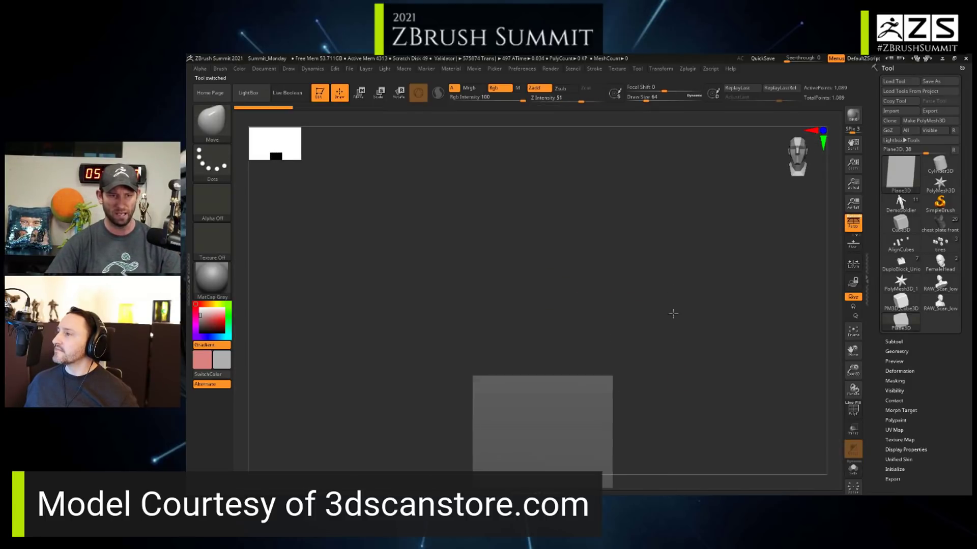
key(f)
click(923, 121)
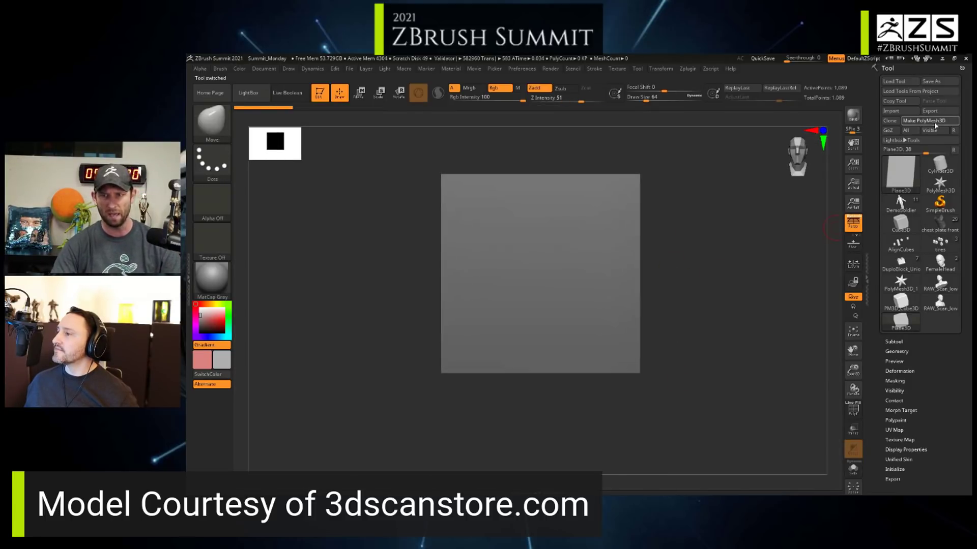
- Subdivide the plane to about 4.194 million polygons and reveal the docked Brush palette
key(ctrl+d)
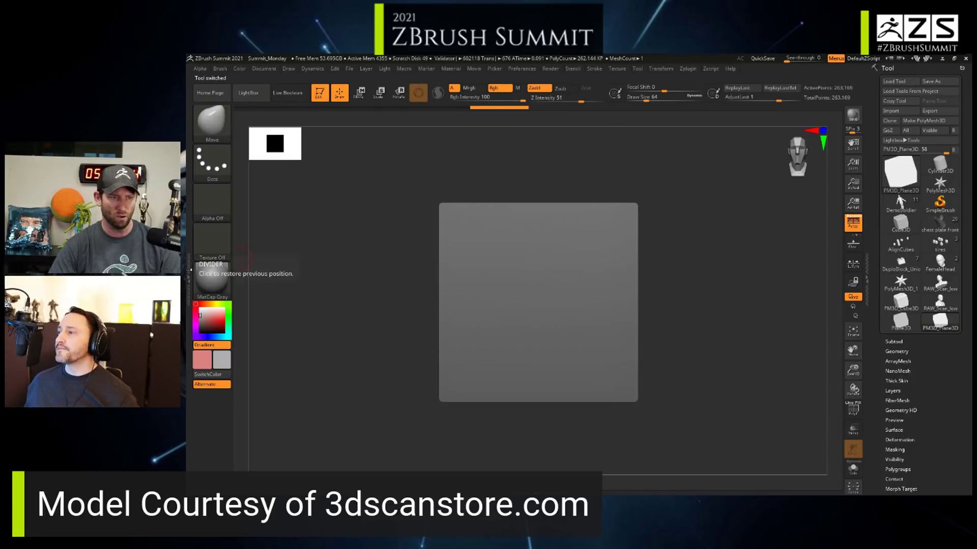
click(188, 272)
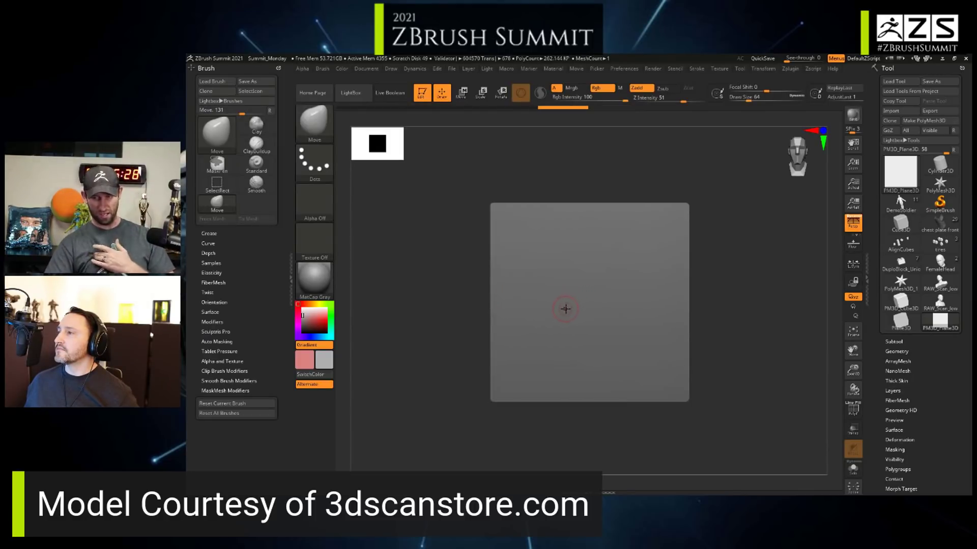
key(ctrl+d)
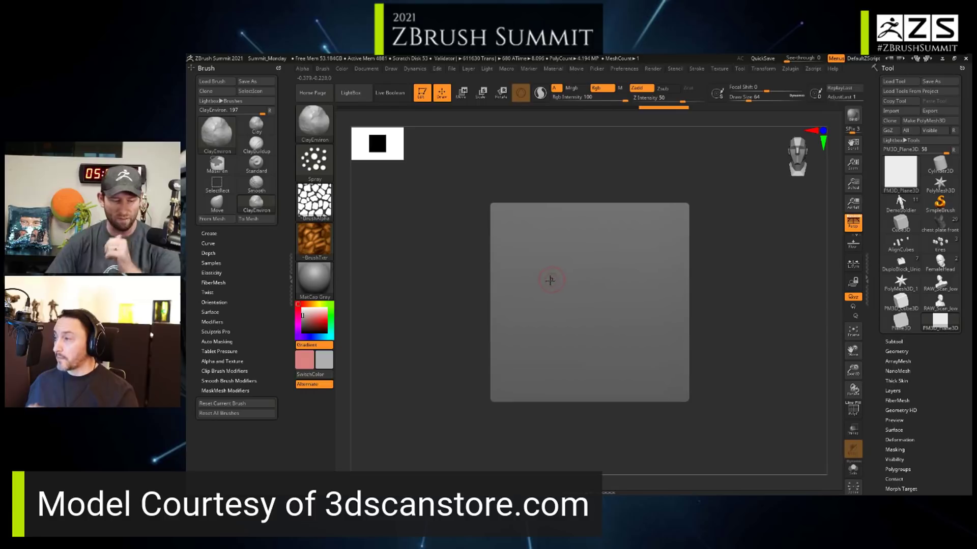
- Try covering the plane with ClayEnviron rock detail at a draw size of about 245, and undo each attempt
key(s)
mouse_move(547, 279)
mouse_down()
mouse_move(564, 279)
mouse_move(579, 249)
mouse_move(640, 273)
mouse_move(597, 277)
mouse_move(618, 271)
mouse_move(580, 331)
mouse_up()
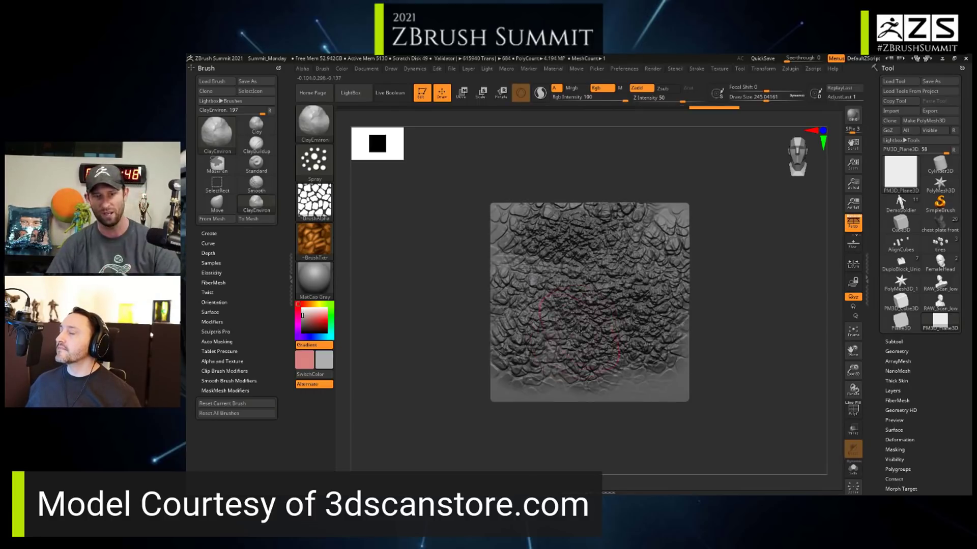
key(ctrl+z)
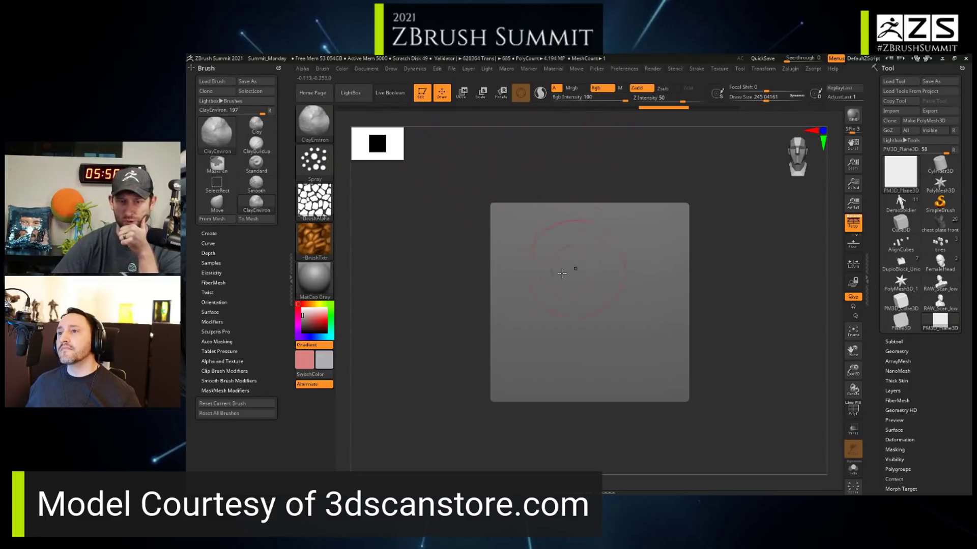
mouse_move(562, 274)
mouse_down()
mouse_move(610, 234)
mouse_move(656, 274)
mouse_move(546, 257)
mouse_up()
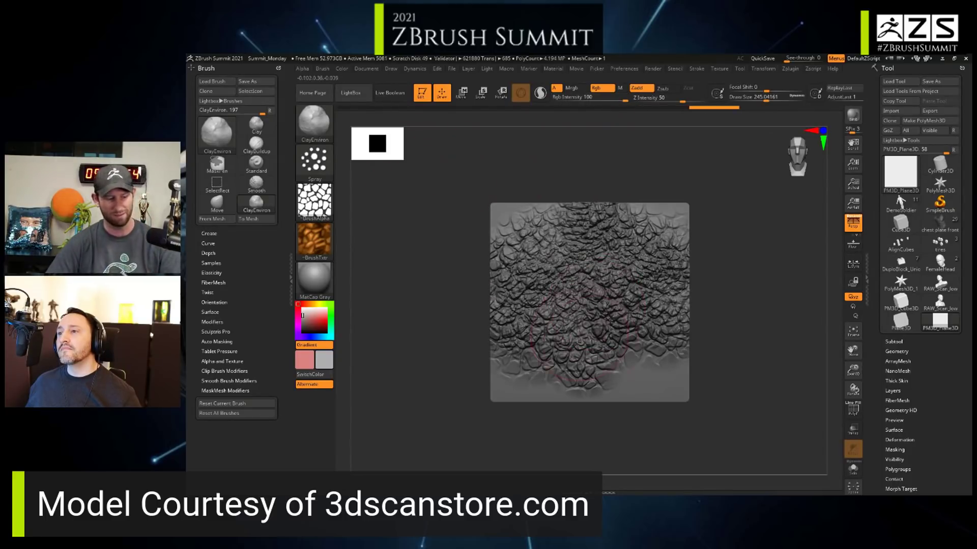
key(ctrl+z)
- Set the draw size to about 136 and test ClayEnviron strokes with the fine crack alpha on the plane, undoing them
key(s)
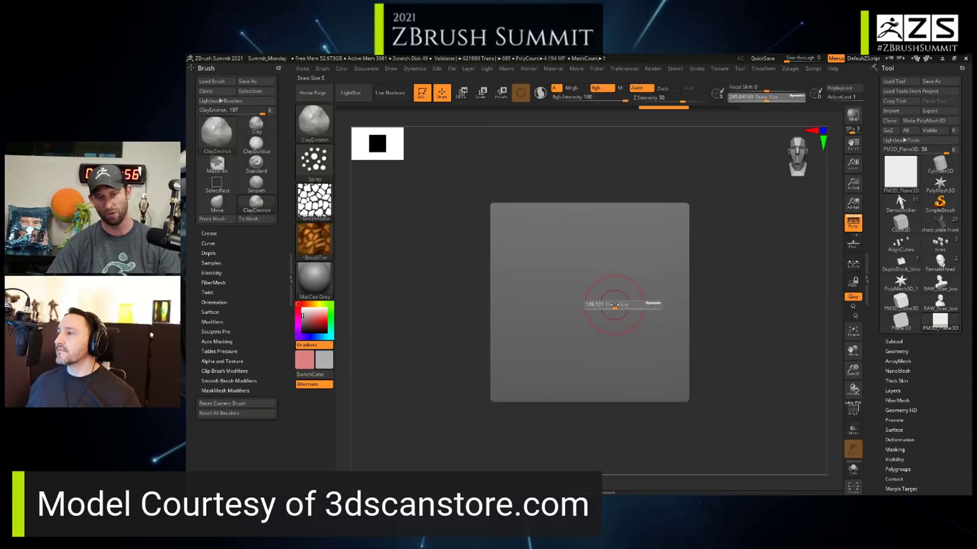
drag(614, 305, 613, 305)
mouse_move(549, 307)
mouse_down()
mouse_move(558, 283)
mouse_move(626, 267)
mouse_move(651, 280)
mouse_move(595, 348)
mouse_move(511, 355)
mouse_move(523, 291)
mouse_up()
drag(545, 332, 618, 325)
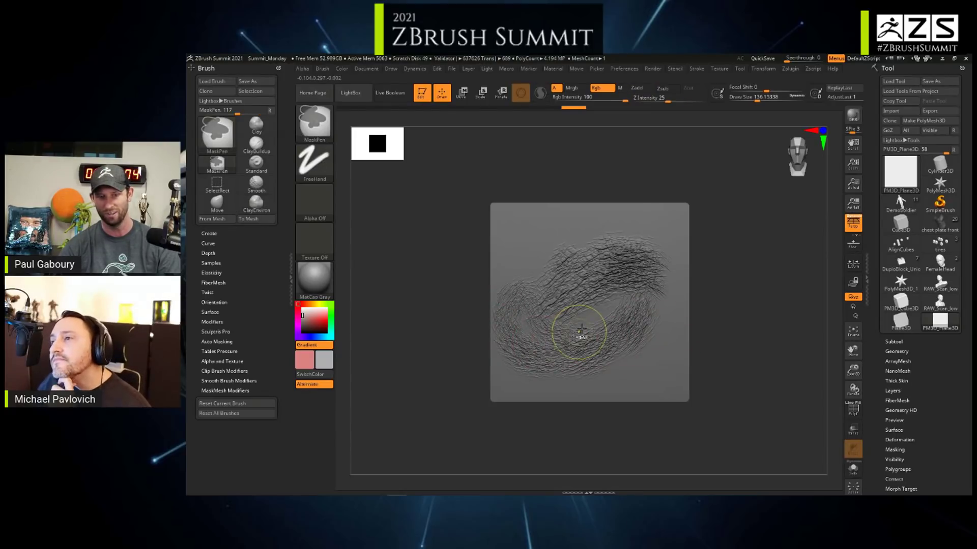
key(ctrl+z)
key(ctrl+z)
key(ctrl+z)
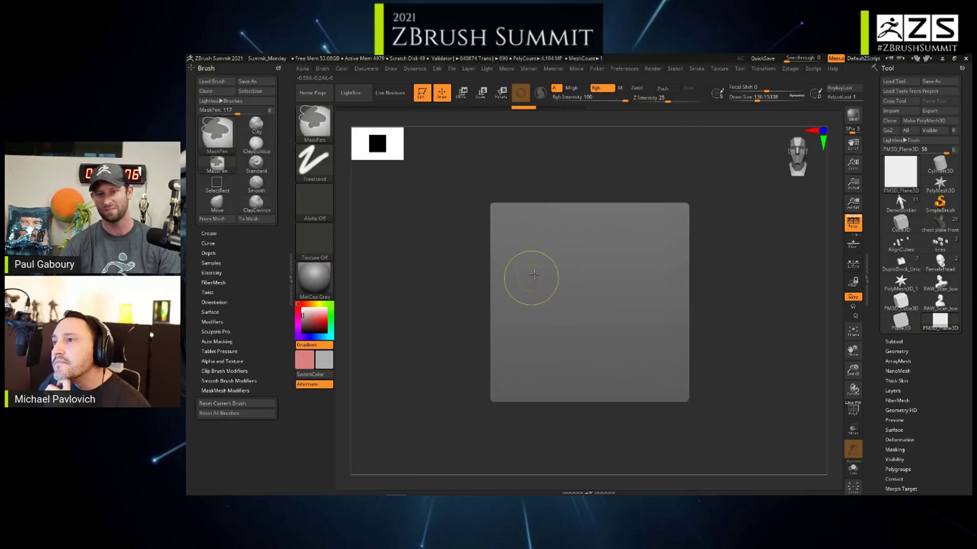
- Try a band of raised rock cells and a separate band of fine cracks on the plane, undoing each
mouse_move(521, 286)
mouse_down()
mouse_move(545, 265)
mouse_move(664, 240)
mouse_move(684, 264)
mouse_up()
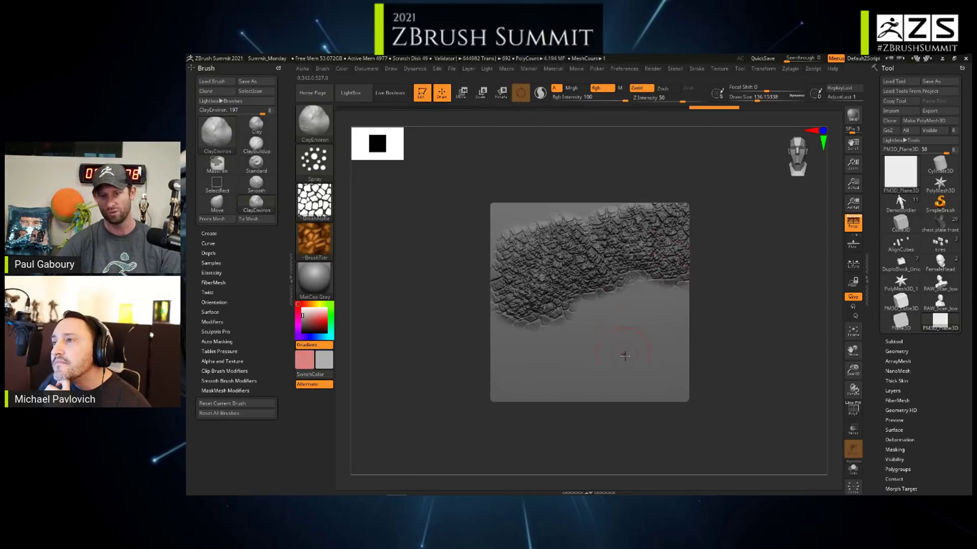
key(ctrl+z)
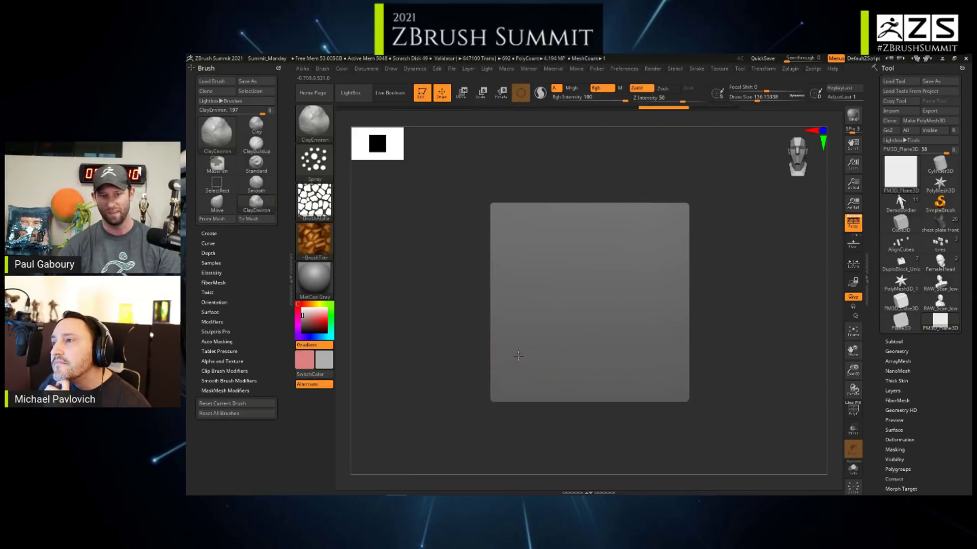
drag(519, 357, 687, 318)
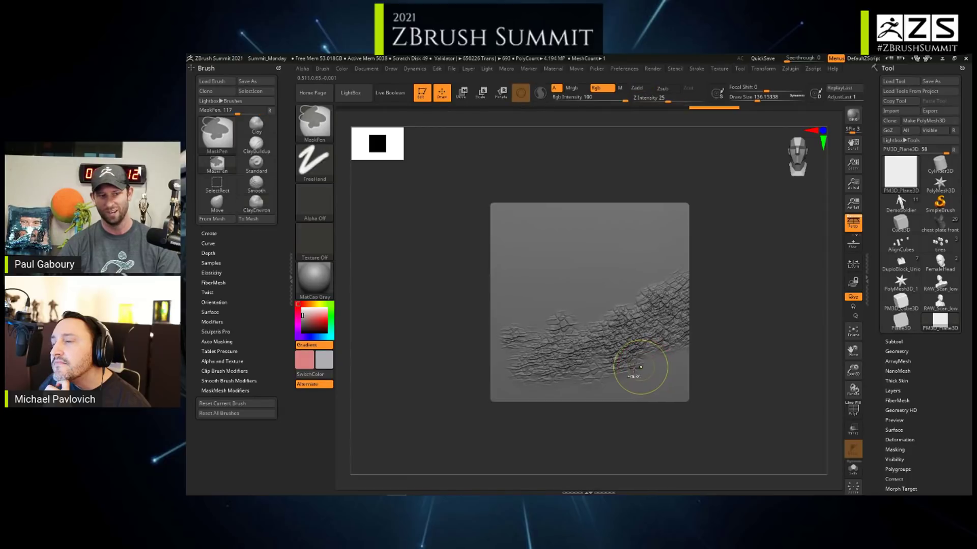
key(ctrl+z)
- Fill the plane with white while the brush texture is off, and restore the brown rock texture
click(314, 242)
click(365, 283)
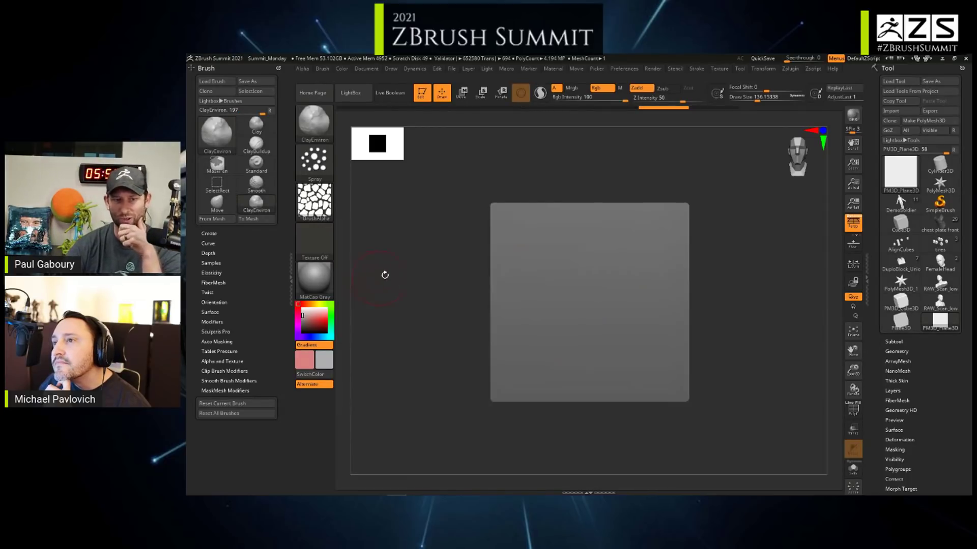
click(302, 308)
click(342, 68)
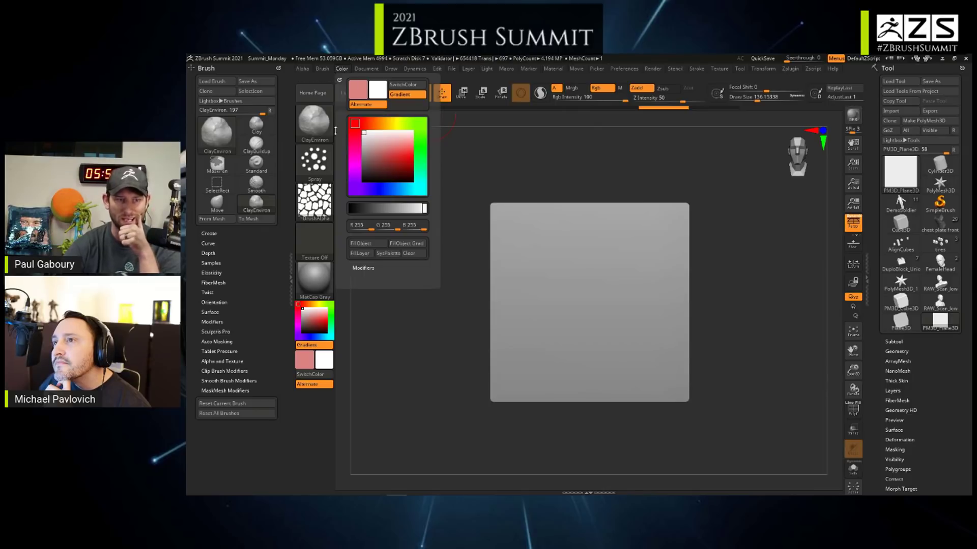
click(370, 244)
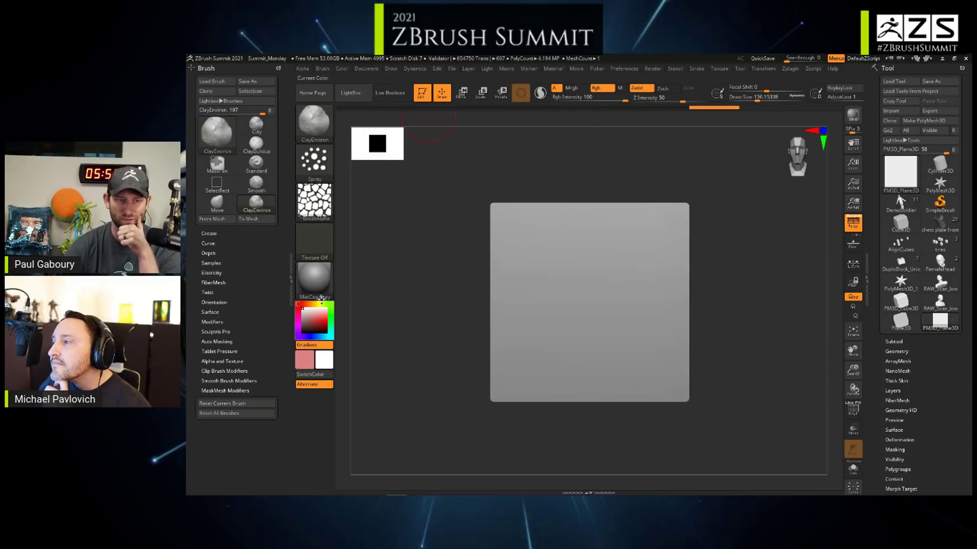
click(315, 247)
click(521, 246)
- Try a brown rock stroke above a green grass stroke on the white plane, and undo both
mouse_move(534, 272)
mouse_down()
mouse_move(513, 316)
mouse_move(661, 239)
mouse_up()
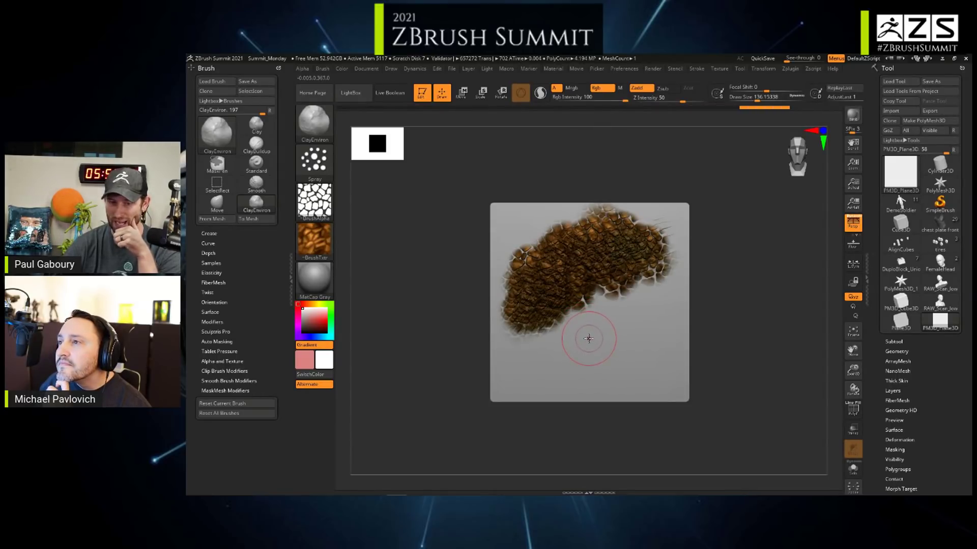
mouse_move(561, 366)
mouse_down()
mouse_move(661, 346)
mouse_move(672, 310)
mouse_move(518, 381)
mouse_move(663, 313)
mouse_up()
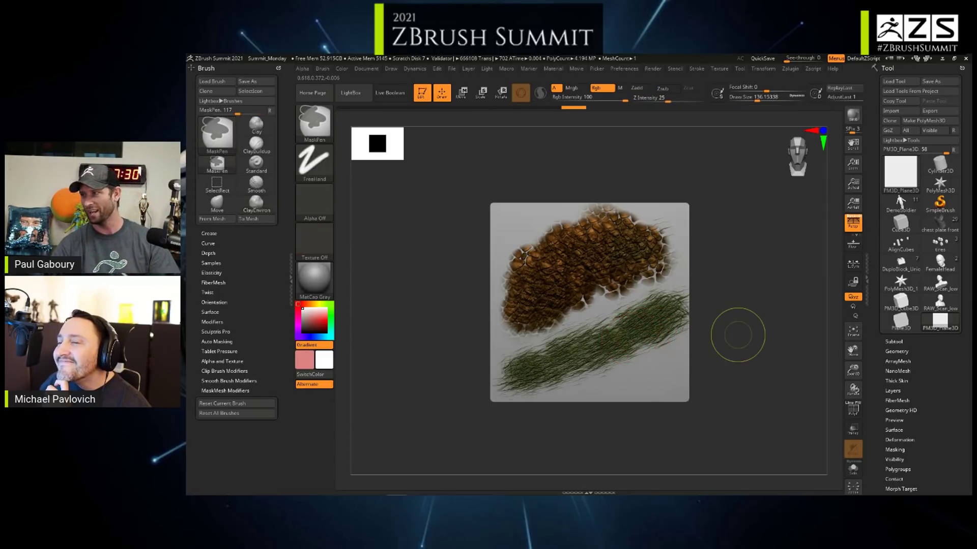
key(ctrl+z)
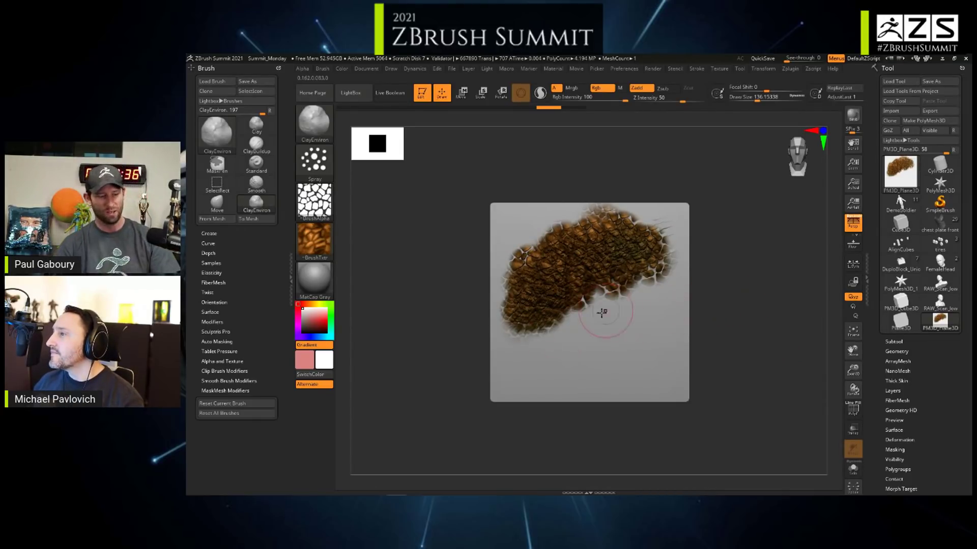
key(ctrl+z)
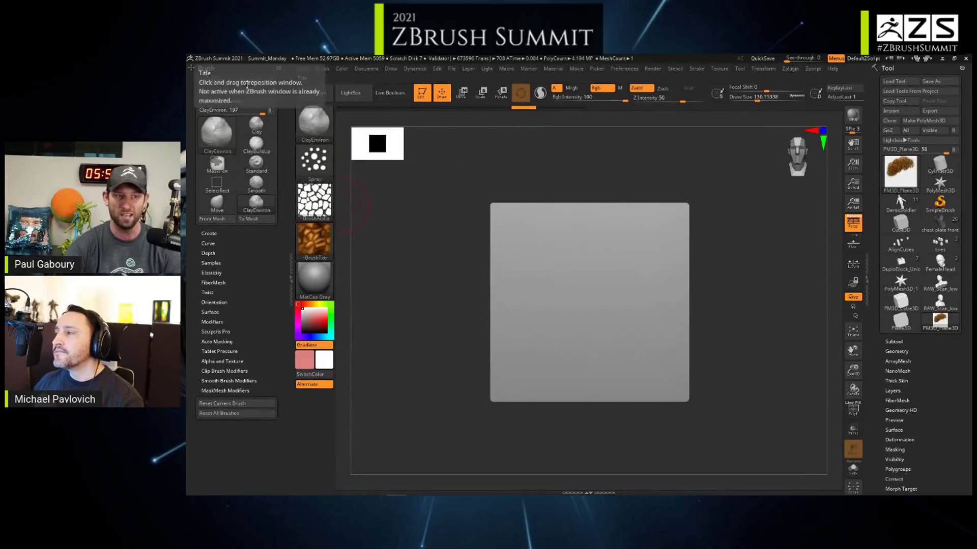
- Examine the ClayEnviron brush's paired alphas and textures in its Alpha and Texture settings
click(234, 361)
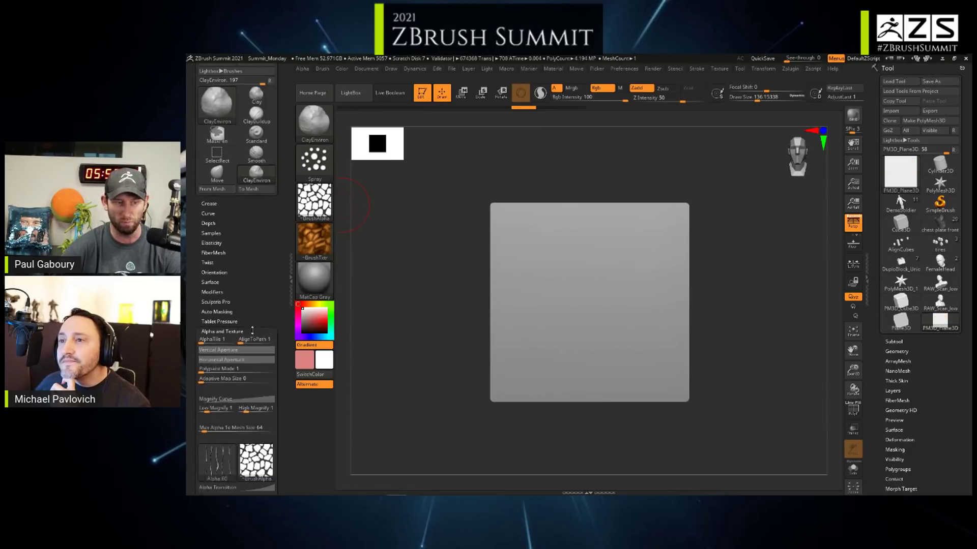
mouse_move(225, 305)
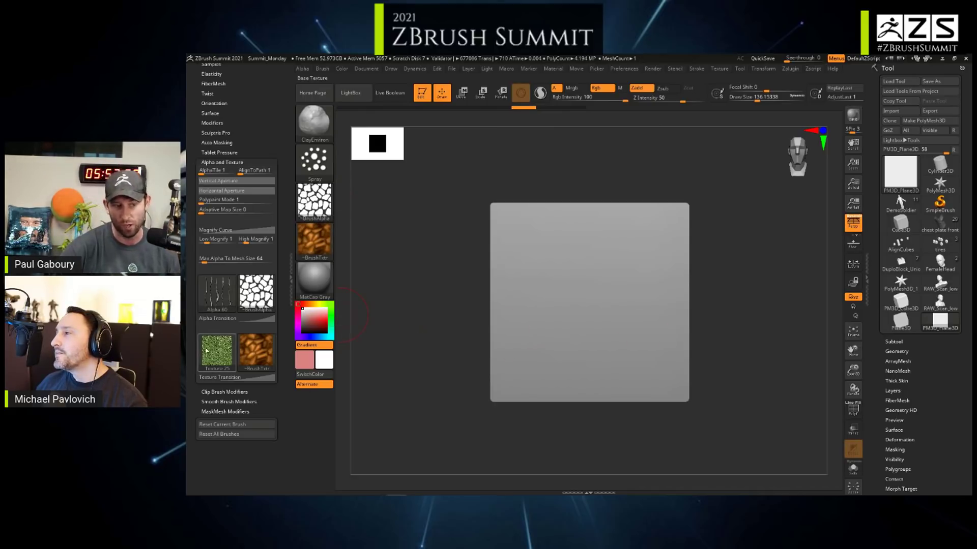
mouse_move(216, 353)
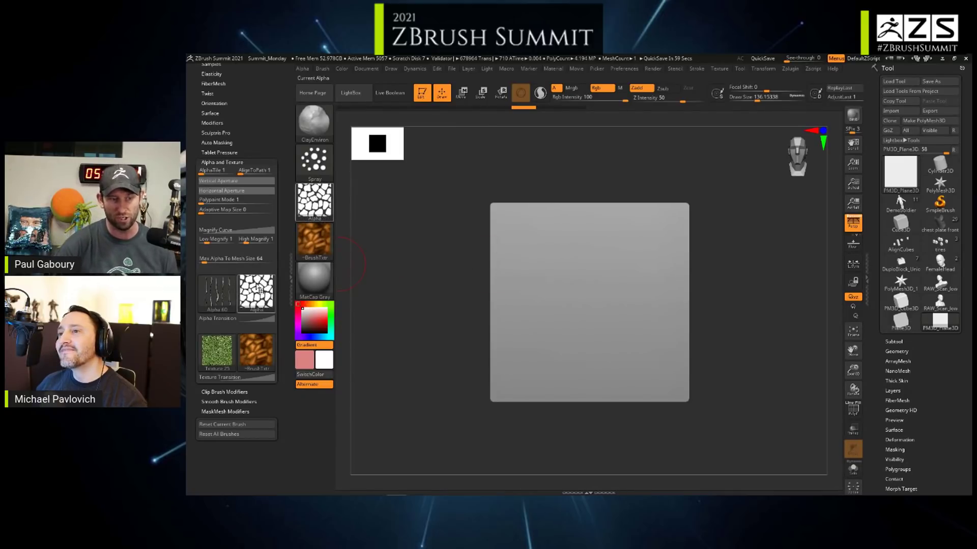
mouse_move(260, 291)
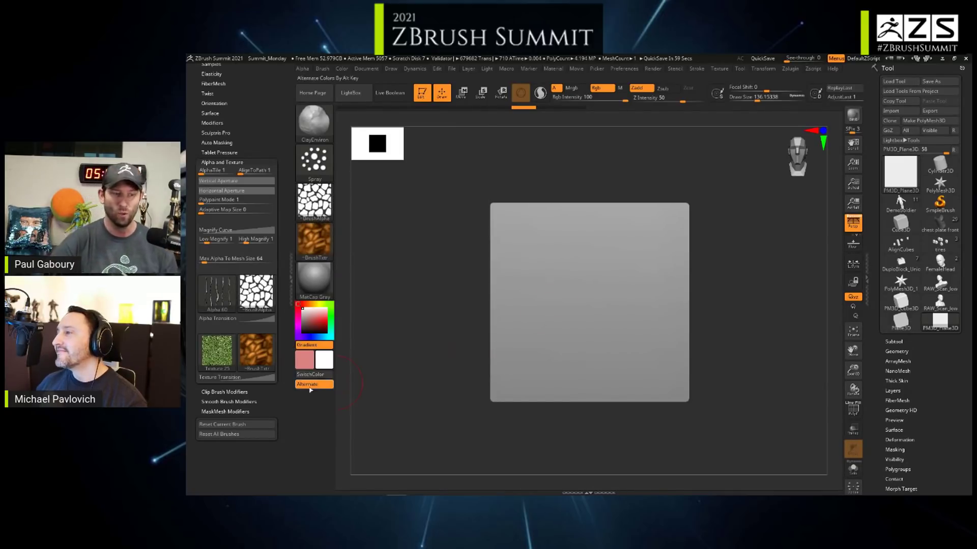
mouse_move(257, 345)
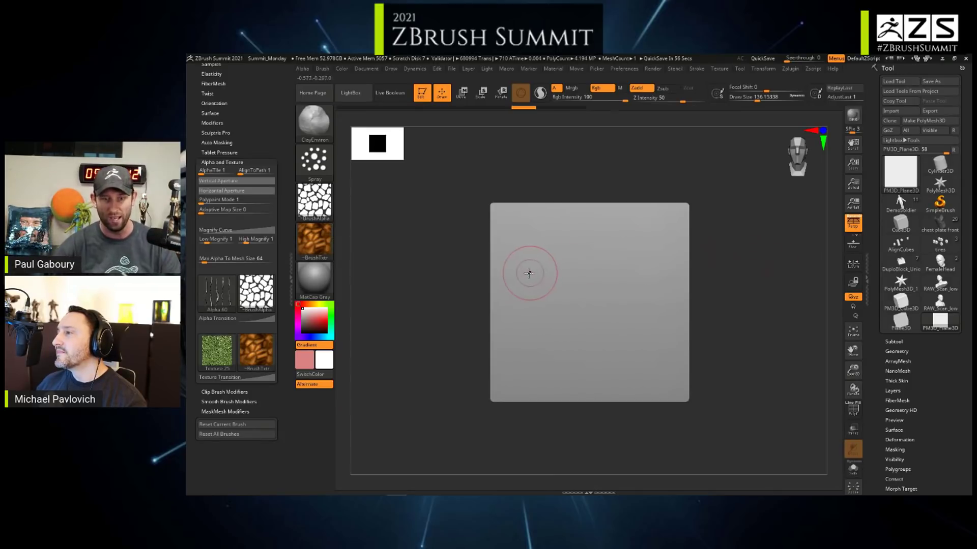
- Sculpt and paint a terrain over the plane with ClayEnviron, combining raised brown rock ridges with green grass areas
mouse_move(527, 272)
mouse_down()
mouse_move(534, 285)
mouse_move(585, 289)
mouse_move(530, 327)
mouse_move(671, 233)
mouse_move(534, 305)
mouse_move(521, 331)
mouse_move(536, 365)
mouse_move(590, 295)
mouse_move(599, 298)
mouse_move(669, 237)
mouse_move(628, 349)
mouse_move(677, 270)
mouse_move(649, 330)
mouse_move(550, 385)
mouse_move(590, 379)
mouse_up()
mouse_move(667, 422)
mouse_down()
mouse_move(671, 319)
mouse_move(682, 356)
mouse_move(656, 323)
mouse_move(679, 376)
mouse_move(529, 384)
mouse_move(661, 376)
mouse_move(510, 354)
mouse_move(549, 364)
mouse_move(521, 340)
mouse_up()
mouse_move(461, 306)
mouse_down()
mouse_move(524, 348)
mouse_move(529, 303)
mouse_move(540, 308)
mouse_move(499, 275)
mouse_move(544, 274)
mouse_move(610, 235)
mouse_move(565, 257)
mouse_move(585, 244)
mouse_move(588, 265)
mouse_move(543, 249)
mouse_up()
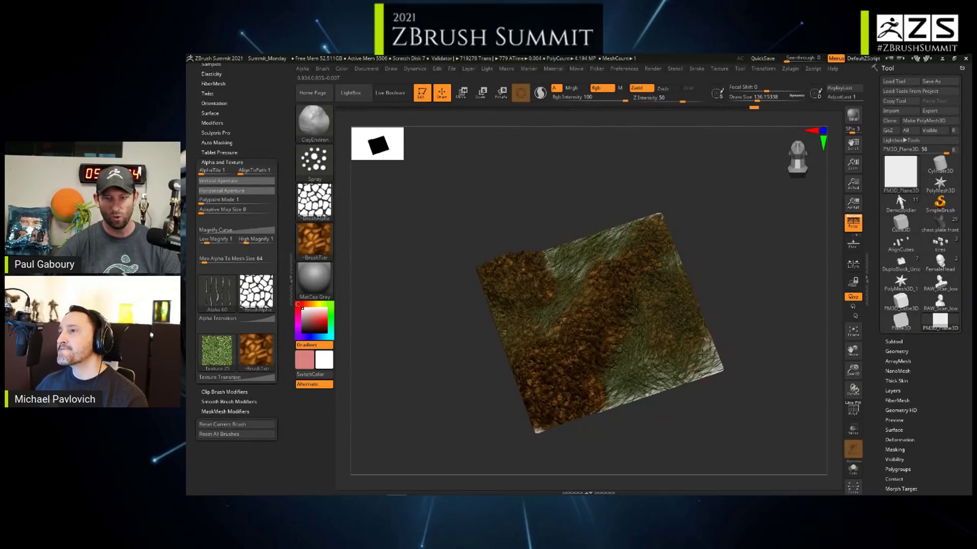
- Examine the terrain's rock ridges and grass areas up close from a low angle and from an overview
mouse_move(702, 353)
mouse_down()
mouse_move(618, 399)
mouse_move(689, 395)
mouse_move(703, 341)
mouse_up()
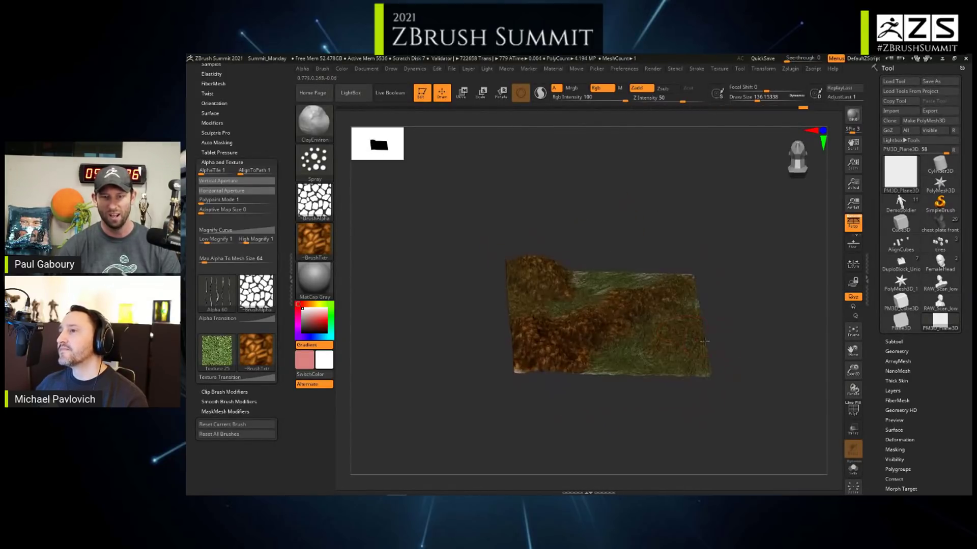
right_drag(746, 341, 724, 336)
alt+right_drag(725, 337, 695, 355)
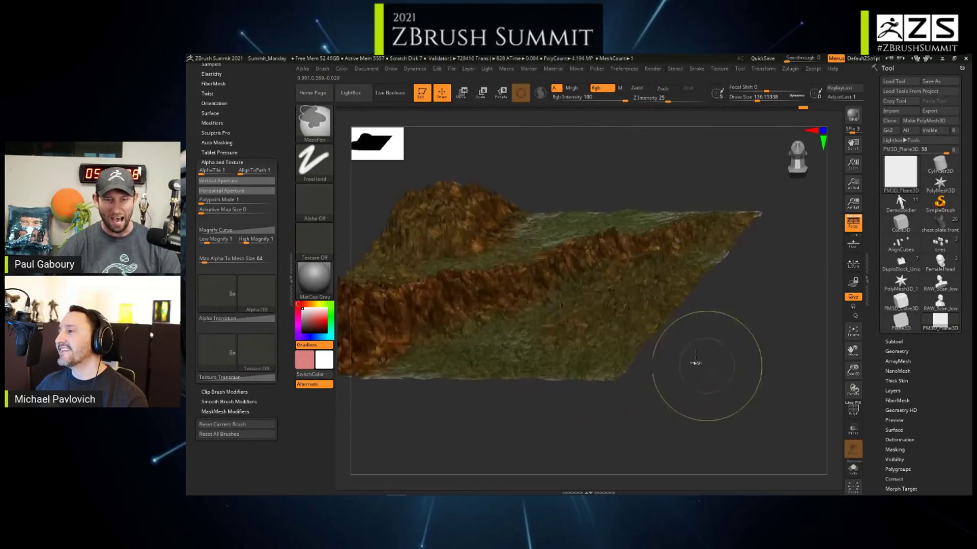
alt+right_drag(600, 290, 682, 337)
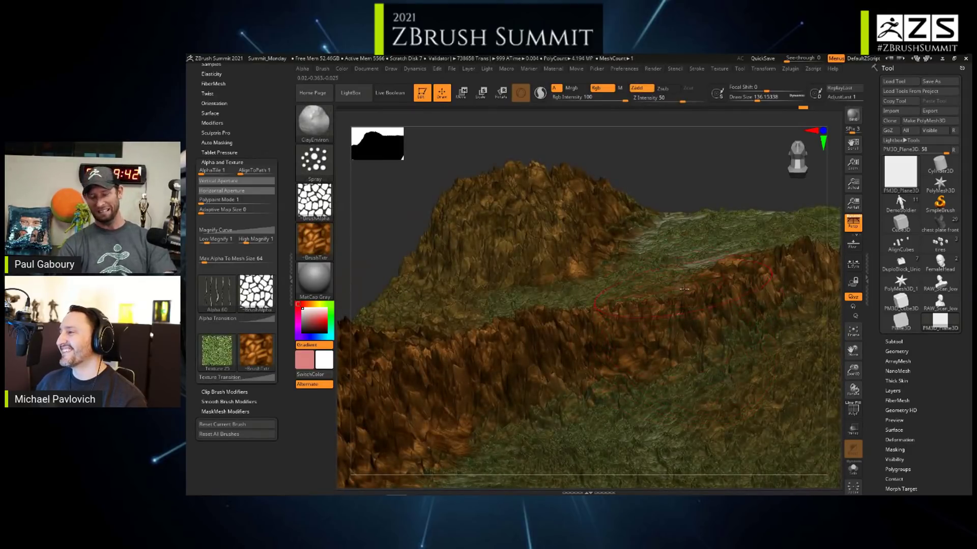
mouse_move(684, 289)
right_down()
mouse_move(674, 297)
mouse_move(661, 257)
mouse_move(654, 338)
right_up()
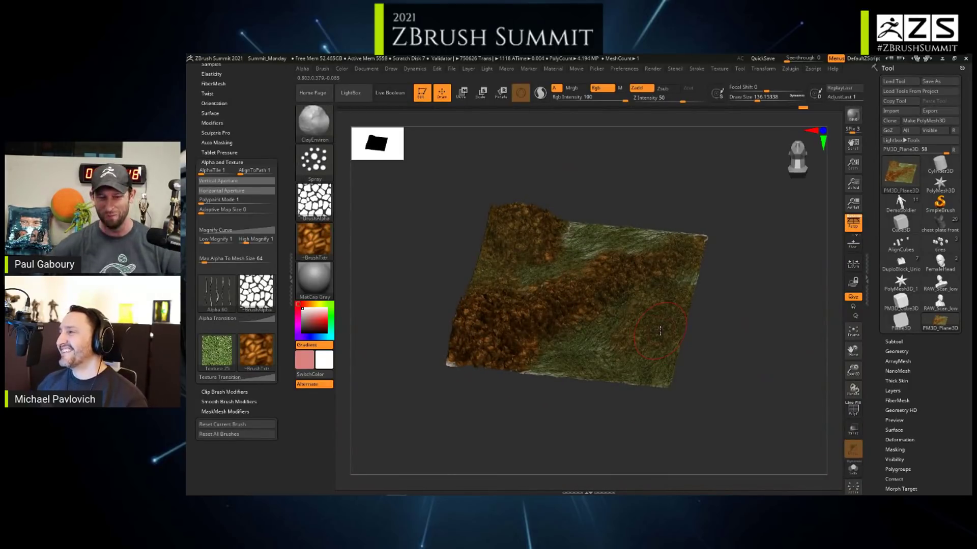
key(ctrl)
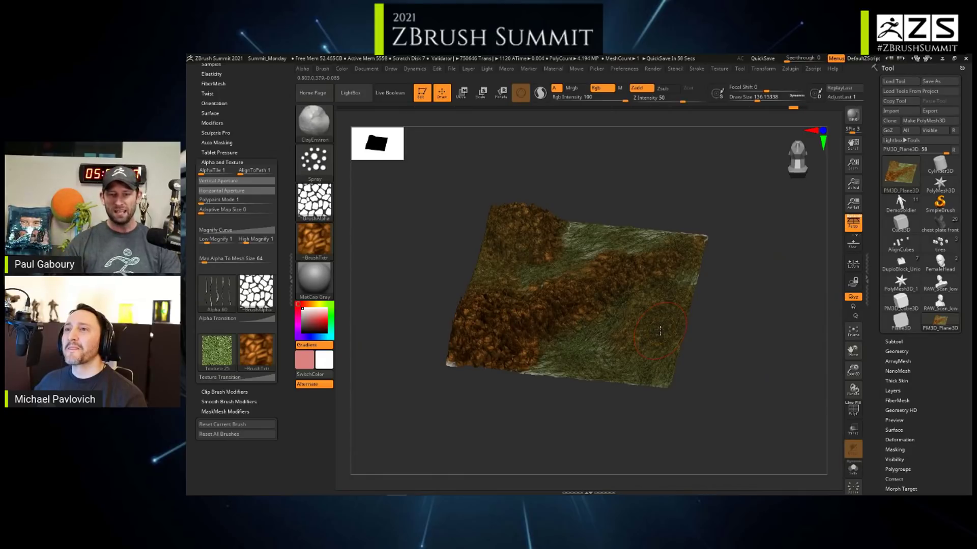
key(ctrl)
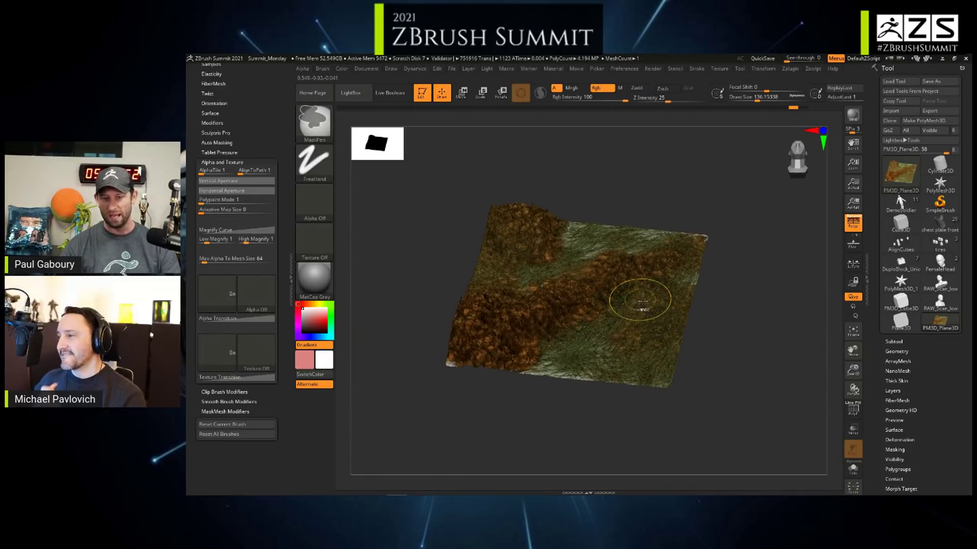
- Roll the terrain plane's undo history back to the blank plane and switch to the FemaleHead model in a three-quarter view
click(743, 108)
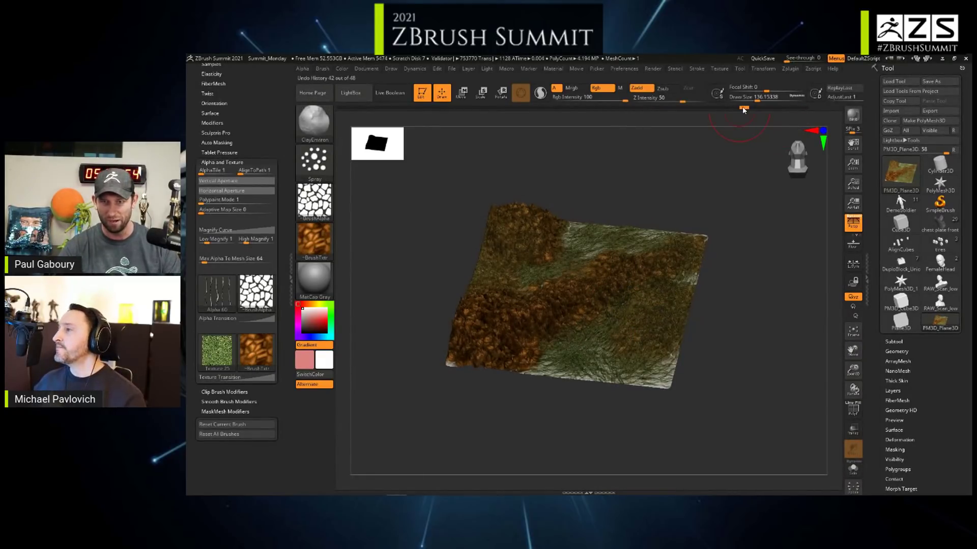
drag(688, 106, 397, 108)
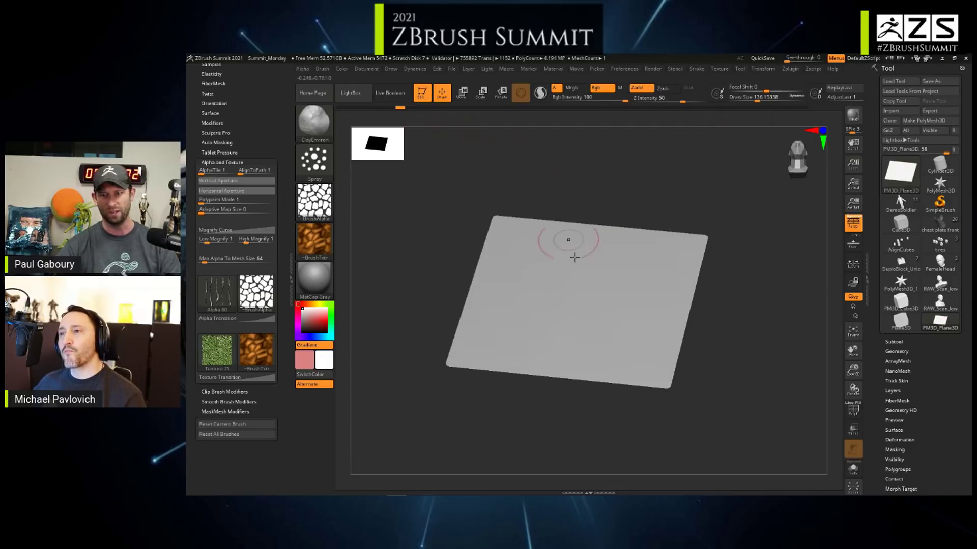
click(940, 264)
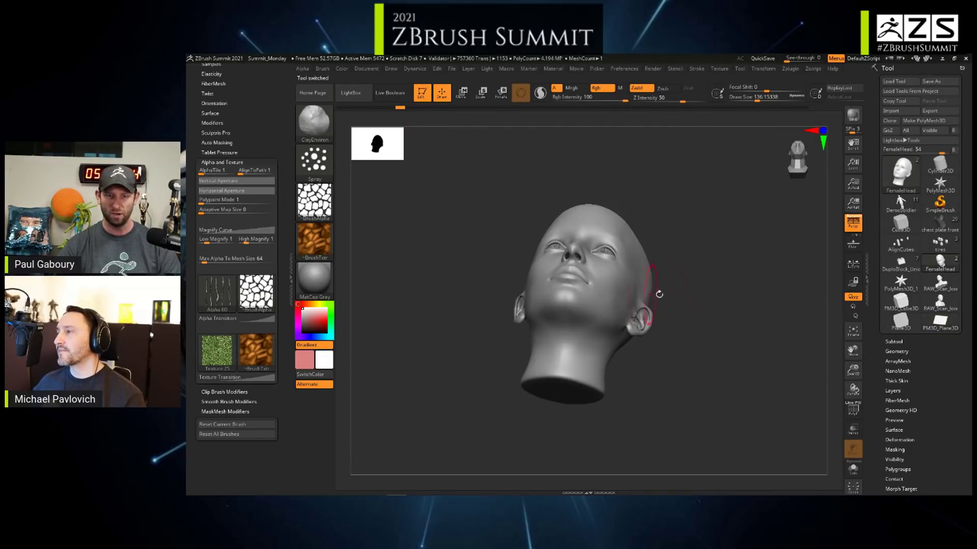
mouse_move(658, 285)
mouse_down()
mouse_move(673, 338)
mouse_move(684, 301)
mouse_move(724, 290)
mouse_up()
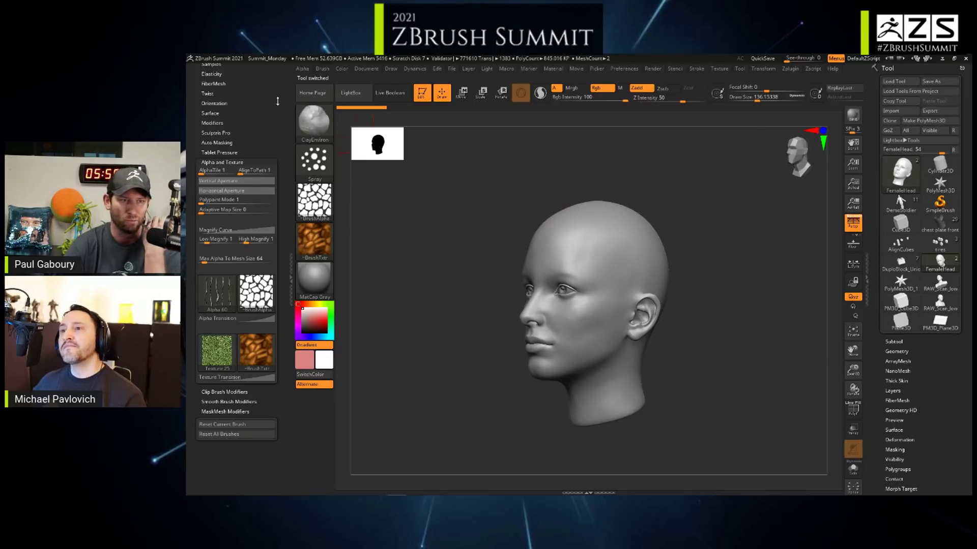
- Try ClayRakeBuildup strokes on the side of the female head between the eye and the ear
scroll(278, 101, up, 5)
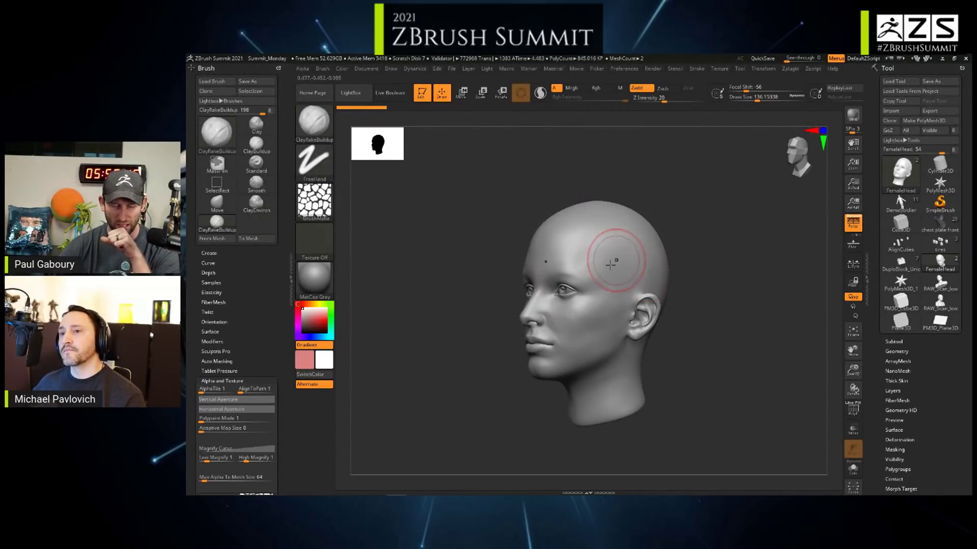
mouse_move(625, 249)
mouse_down()
mouse_move(600, 269)
mouse_move(608, 248)
mouse_move(594, 293)
mouse_move(603, 298)
mouse_up()
mouse_move(629, 276)
right_down()
mouse_move(615, 270)
mouse_move(657, 307)
mouse_move(661, 325)
right_up()
right_drag(661, 326, 679, 323)
mouse_move(651, 254)
mouse_down()
mouse_move(613, 300)
mouse_move(623, 306)
mouse_up()
ctrl+right_drag(642, 338, 653, 300)
- Undo all the test rake strokes on the side of the head
key(ctrl+z)
key(ctrl+z)
key(ctrl+z)
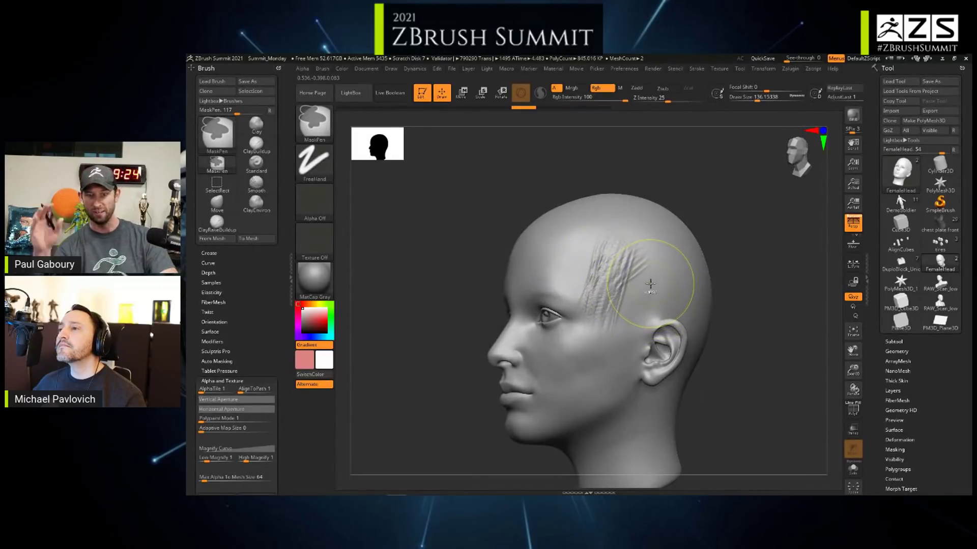
key(ctrl+z)
key(ctrl+z)
key(ctrl+z)
key(ctrl+z)
key(ctrl+z)
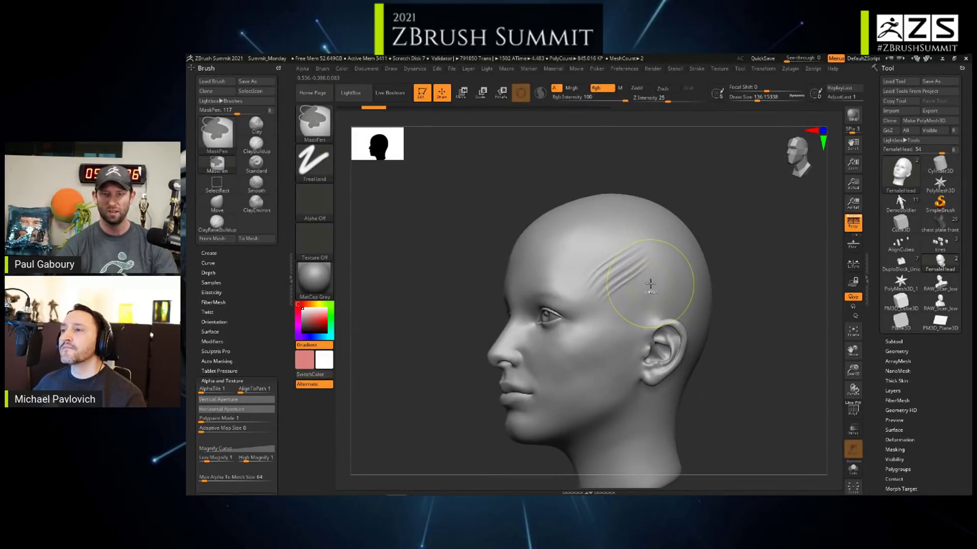
key(ctrl+z)
- Subdivide the female head once more and show the ClayRakeBuildup brush's paired alphas in its Alpha and Texture settings
key(ctrl+d)
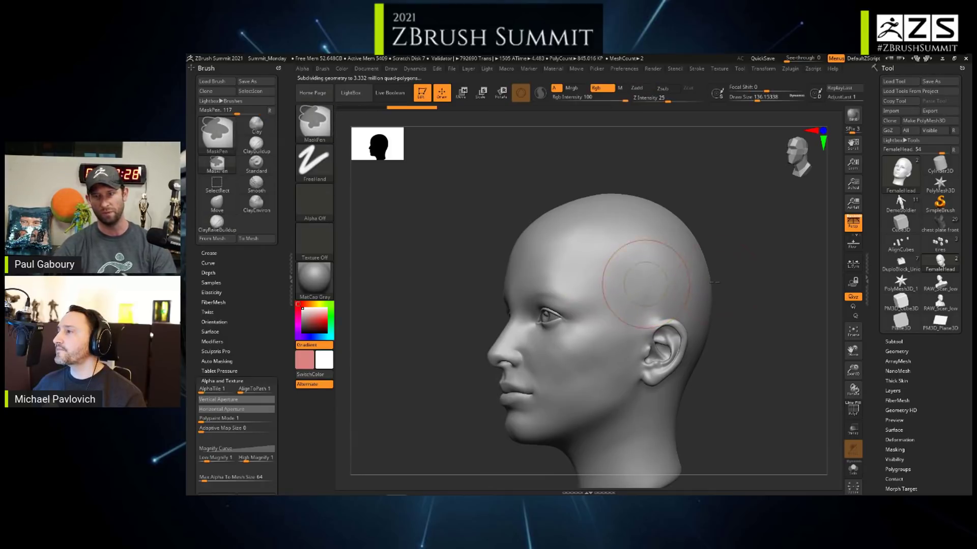
mouse_move(941, 265)
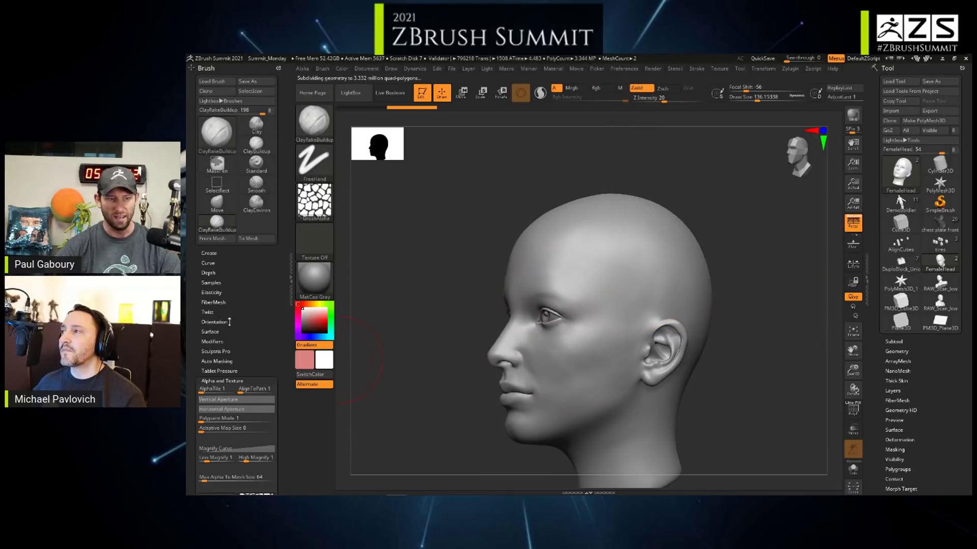
scroll(229, 322, down, 7)
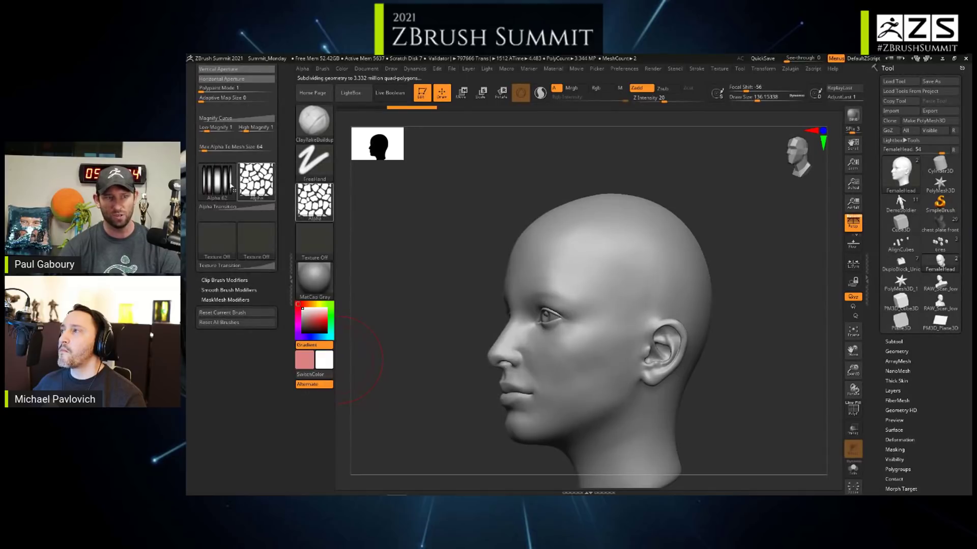
- Sculpt light raked strokes and a rough textured stroke across the temple with ClayRakeBuildup at a draw size of about 59
key(s)
mouse_move(615, 283)
mouse_down()
mouse_move(573, 283)
mouse_move(645, 260)
mouse_move(578, 310)
mouse_up()
ctrl+right_drag(592, 300, 603, 341)
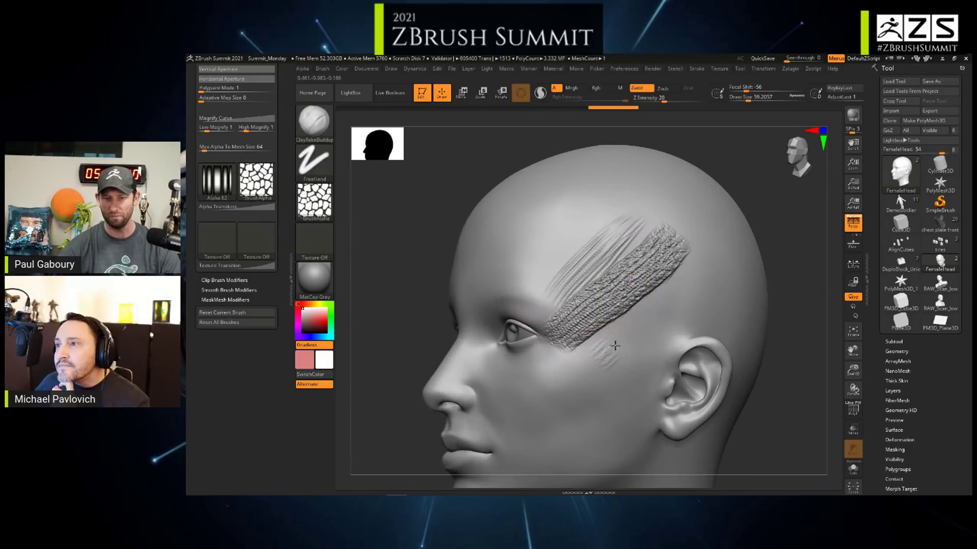
mouse_move(611, 348)
mouse_down()
mouse_move(699, 272)
mouse_move(575, 366)
mouse_move(694, 270)
mouse_up()
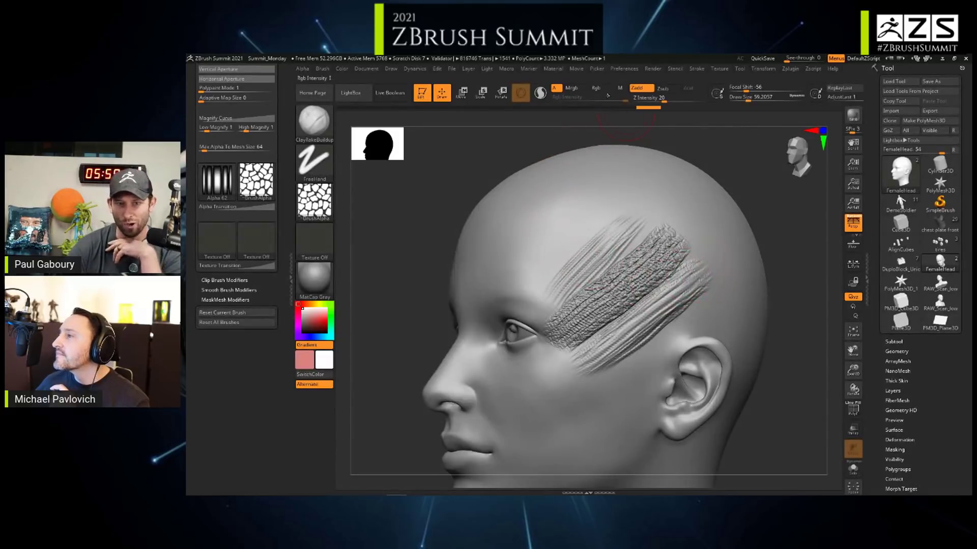
- Fill the whole head object with the current white colour
click(342, 69)
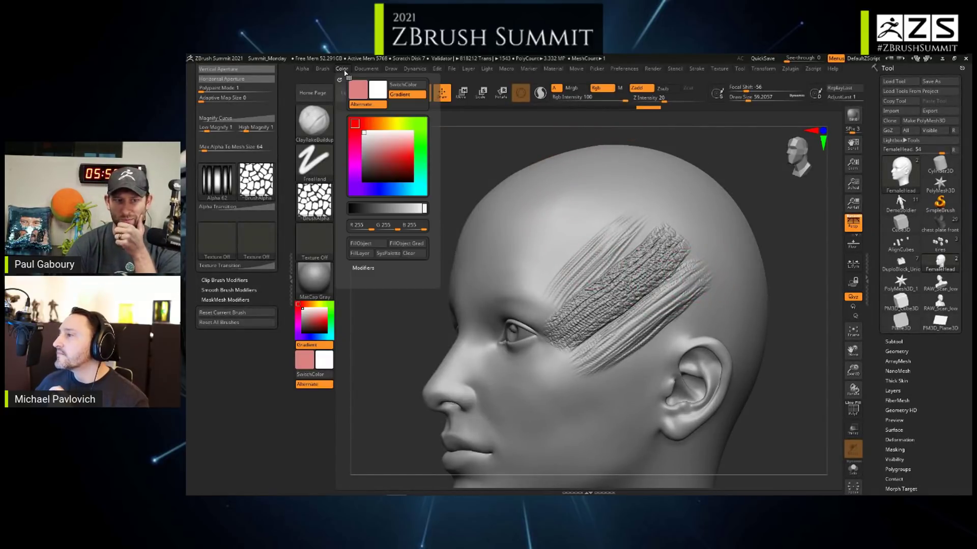
click(370, 244)
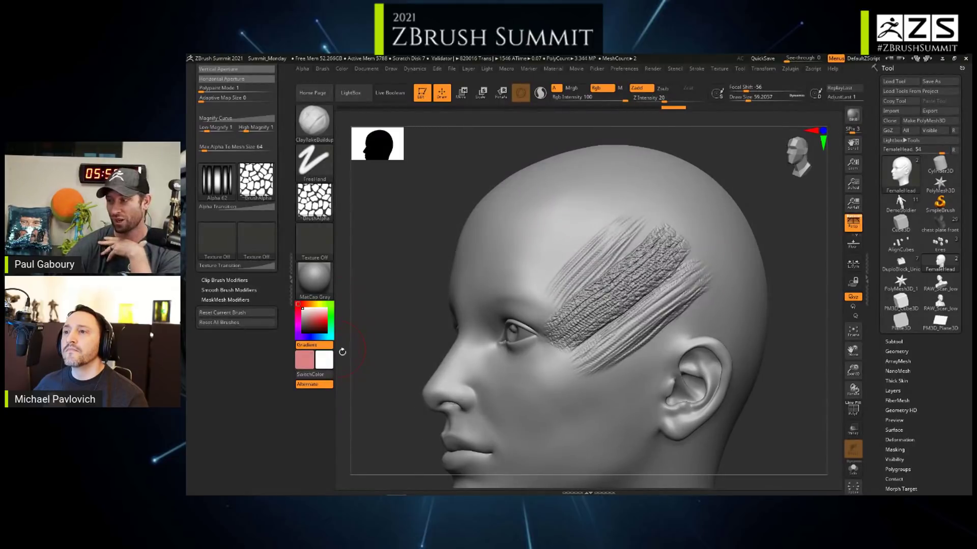
- Paint blue ClayRakeBuildup strokes over the temple and cheek, using blue as the main colour and light orange as the secondary colour
click(327, 360)
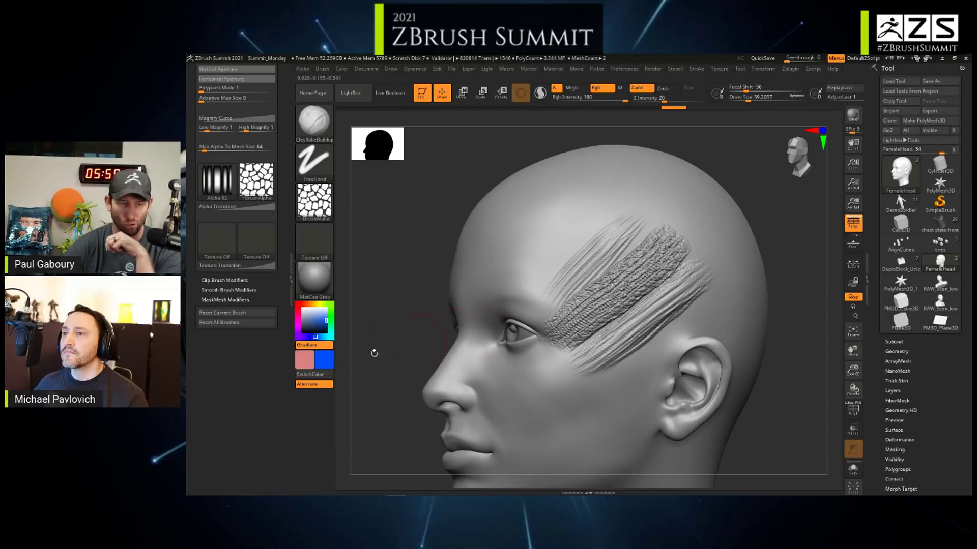
click(301, 360)
click(279, 288)
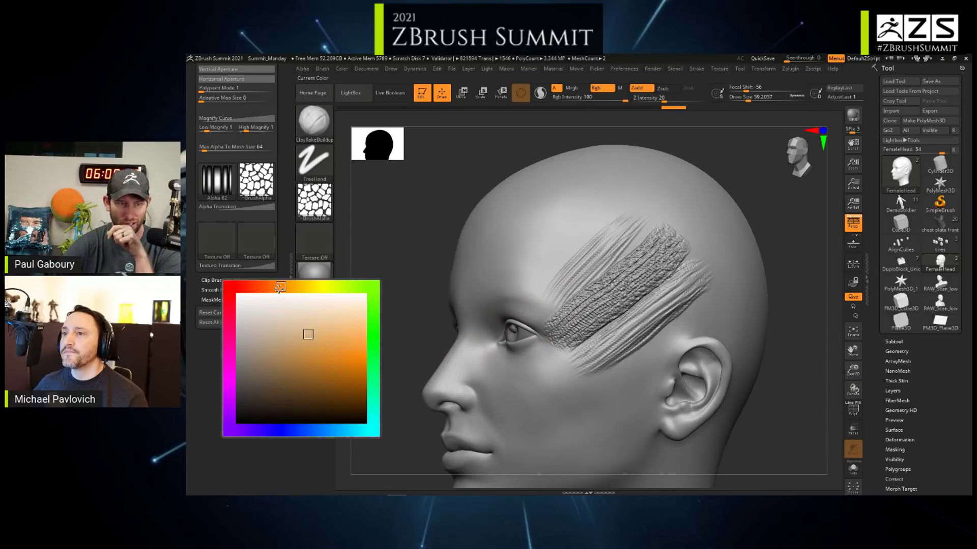
mouse_move(545, 257)
mouse_down()
mouse_move(618, 216)
mouse_move(680, 203)
mouse_move(668, 225)
mouse_move(552, 304)
mouse_up()
drag(645, 292, 690, 252)
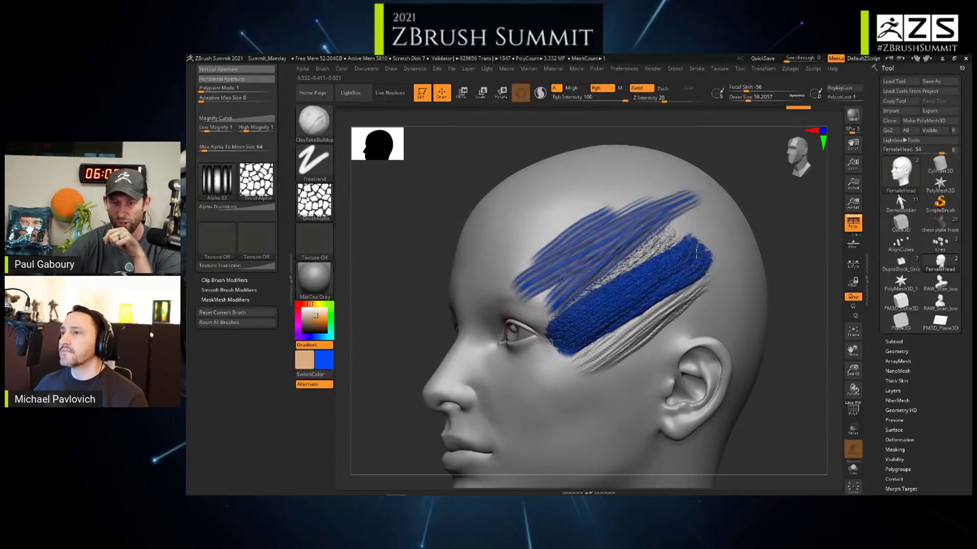
mouse_move(636, 386)
mouse_down()
mouse_move(628, 422)
mouse_move(696, 313)
mouse_move(624, 354)
mouse_move(529, 437)
mouse_move(656, 336)
mouse_move(565, 430)
mouse_move(576, 405)
mouse_up()
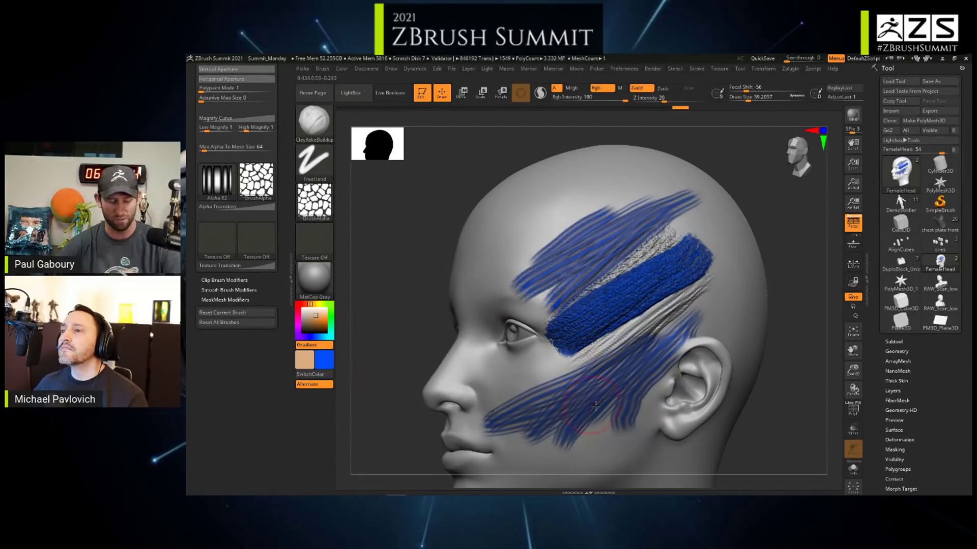
mouse_move(585, 397)
alt+right_down()
mouse_move(548, 316)
mouse_move(576, 353)
alt+right_up()
mouse_move(580, 346)
mouse_down()
mouse_move(544, 385)
mouse_move(595, 366)
mouse_up()
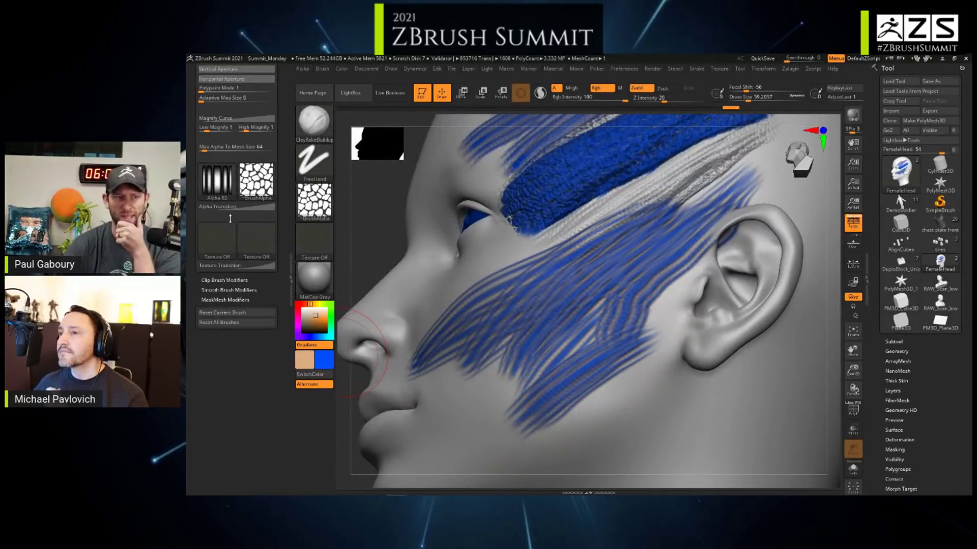
- Bend the brush's Alpha Transition curve downward so the second alpha comes in only at high pen pressure
click(241, 206)
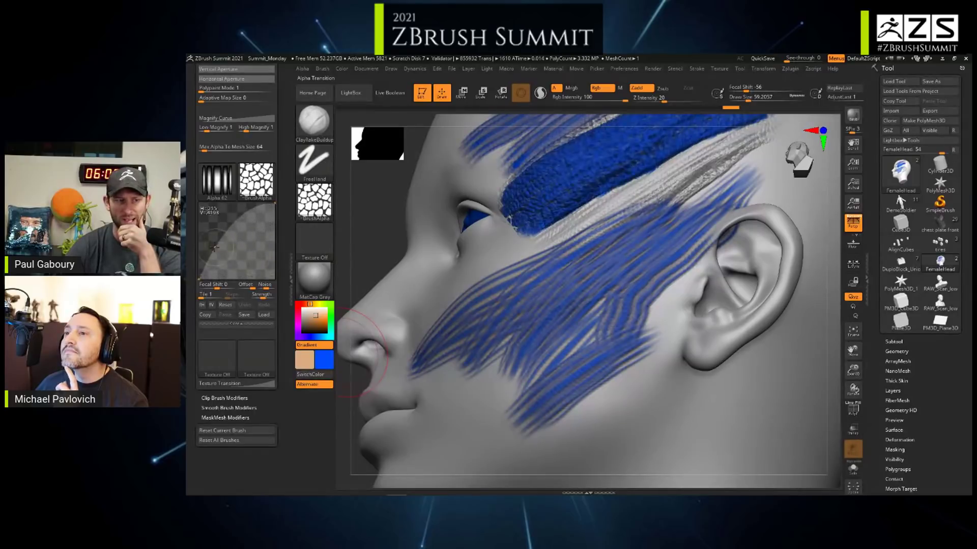
drag(234, 250, 278, 268)
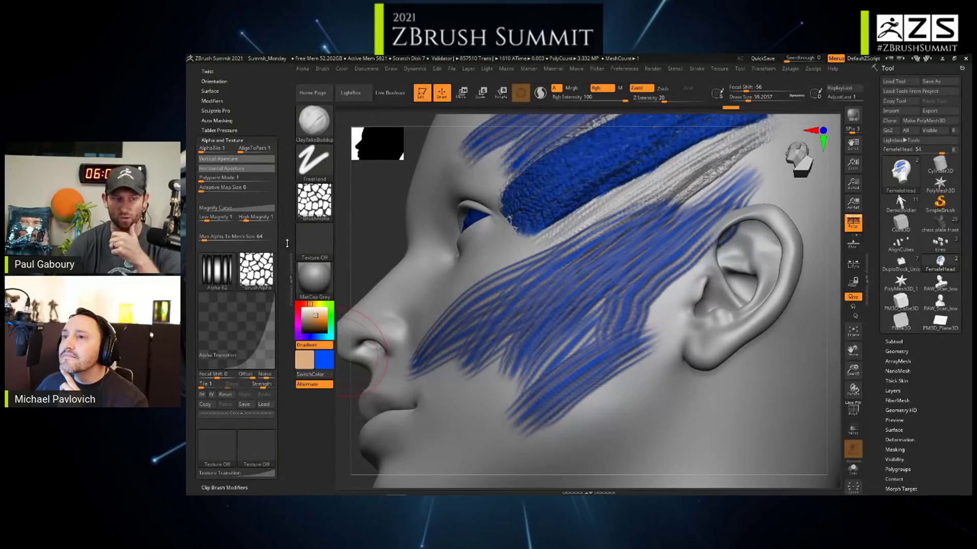
- Raise the brush's RGB Intensity tablet pressure curve and test it with overlapping blue strokes across the lower cheek
scroll(280, 236, up, 3)
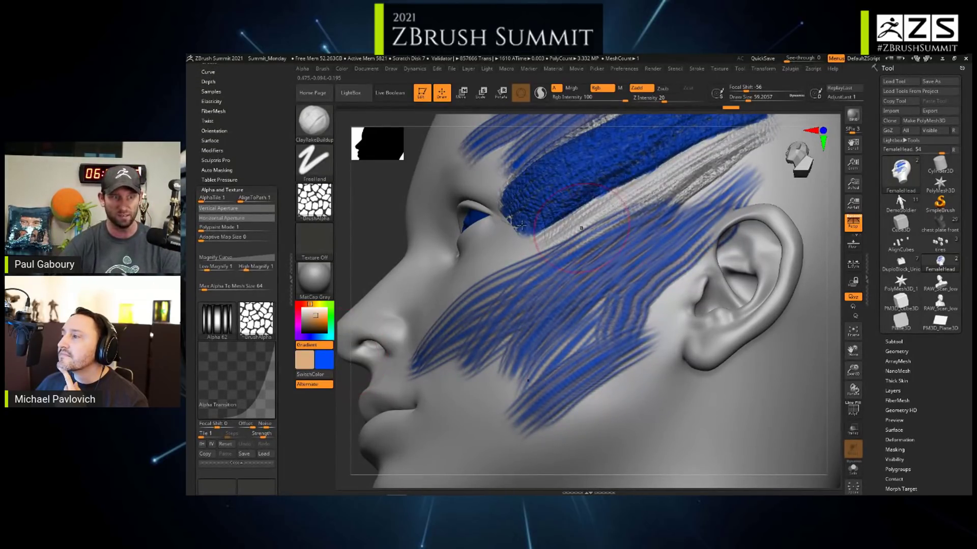
click(208, 179)
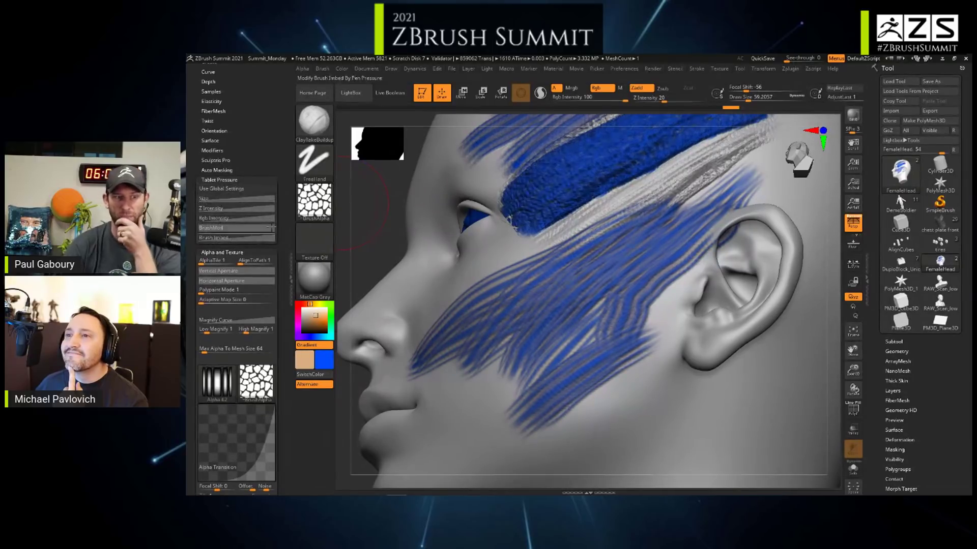
click(251, 219)
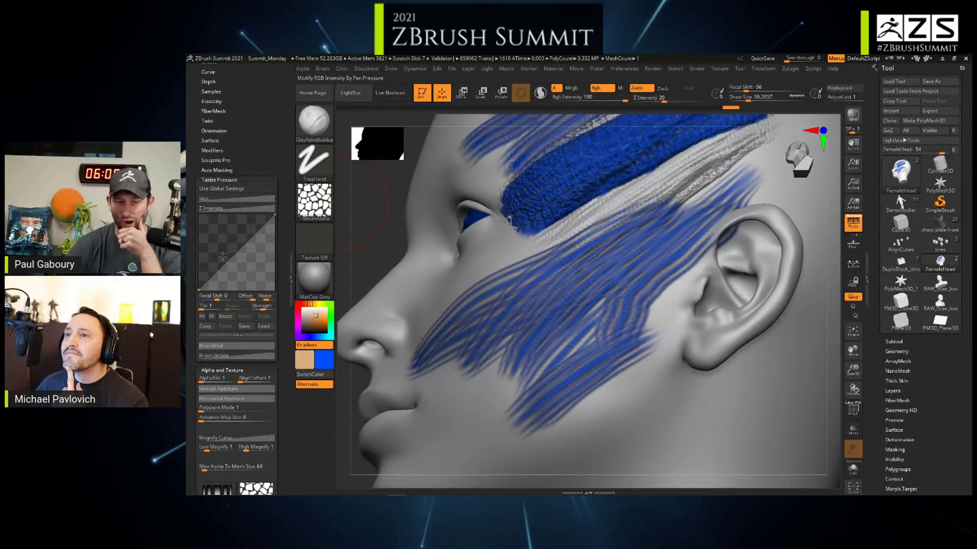
drag(248, 243, 212, 238)
drag(475, 397, 600, 320)
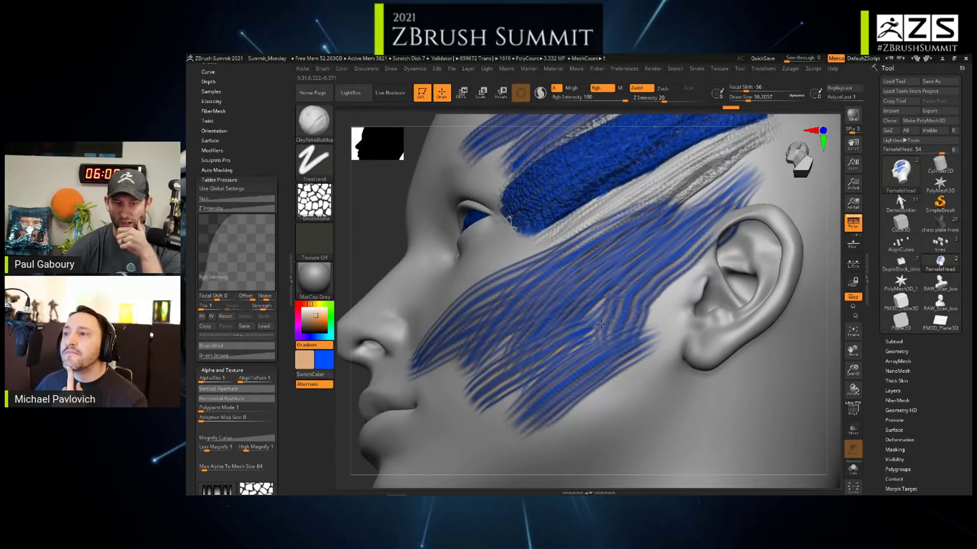
mouse_move(468, 415)
mouse_down()
mouse_move(603, 310)
mouse_move(617, 311)
mouse_up()
drag(501, 418, 659, 311)
drag(575, 419, 679, 288)
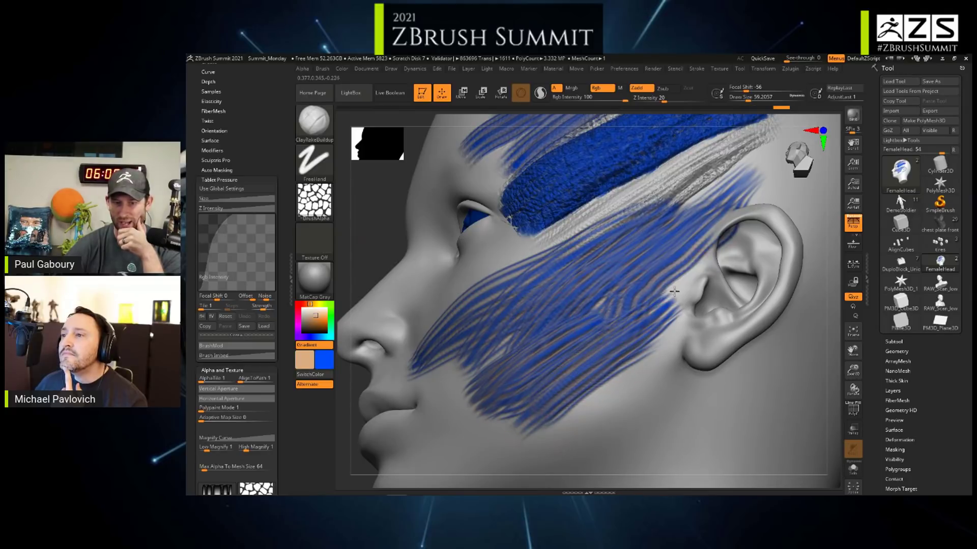
- Push the RGB Intensity pressure curve up to nearly flat and test it with blue strokes over the cheek and below the ear
drag(211, 237, 206, 233)
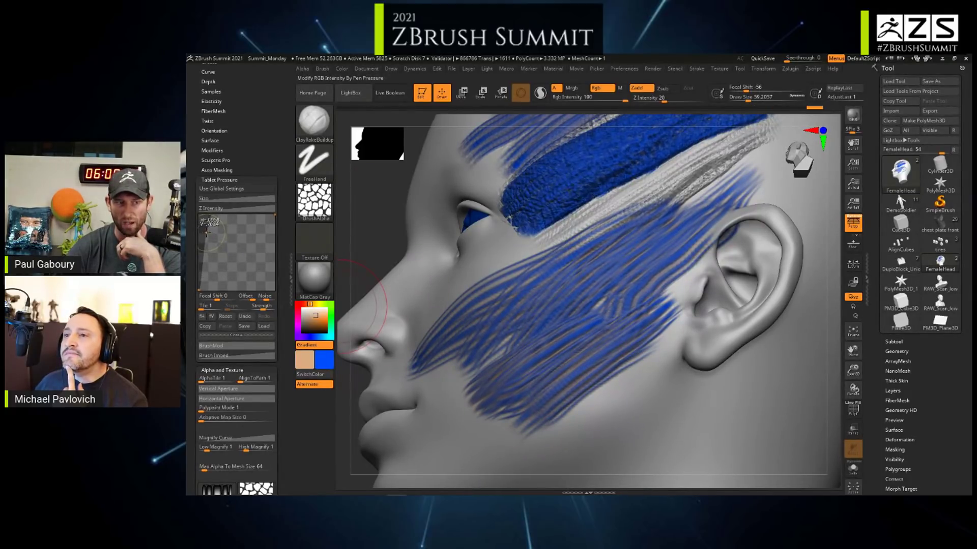
mouse_move(481, 356)
mouse_down()
mouse_move(601, 299)
mouse_move(567, 319)
mouse_up()
mouse_move(478, 402)
mouse_down()
mouse_move(755, 370)
mouse_move(819, 351)
mouse_move(608, 368)
mouse_move(681, 331)
mouse_up()
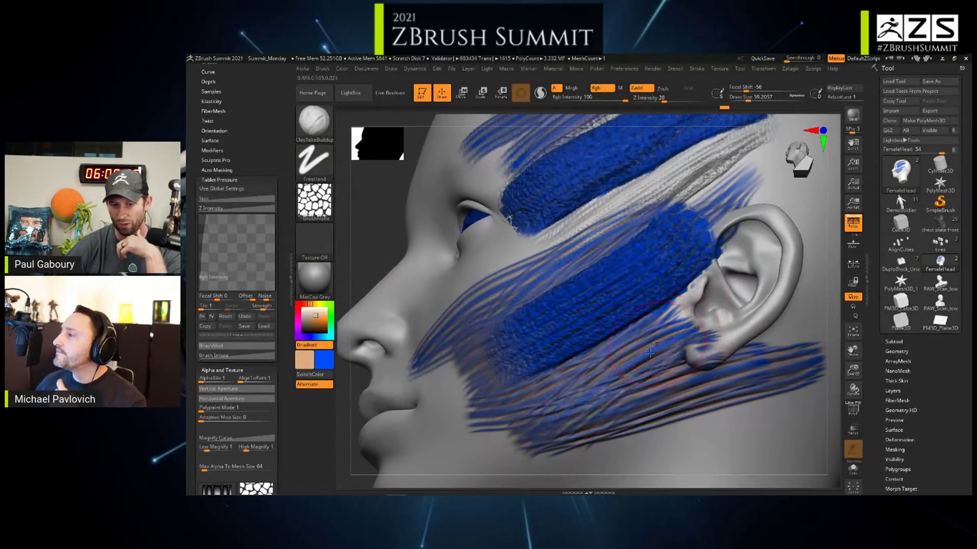
- Set the secondary colour to saturated orange and paint mixed orange and blue strokes across the cheek and jaw
click(325, 321)
drag(529, 433, 646, 351)
drag(498, 443, 729, 331)
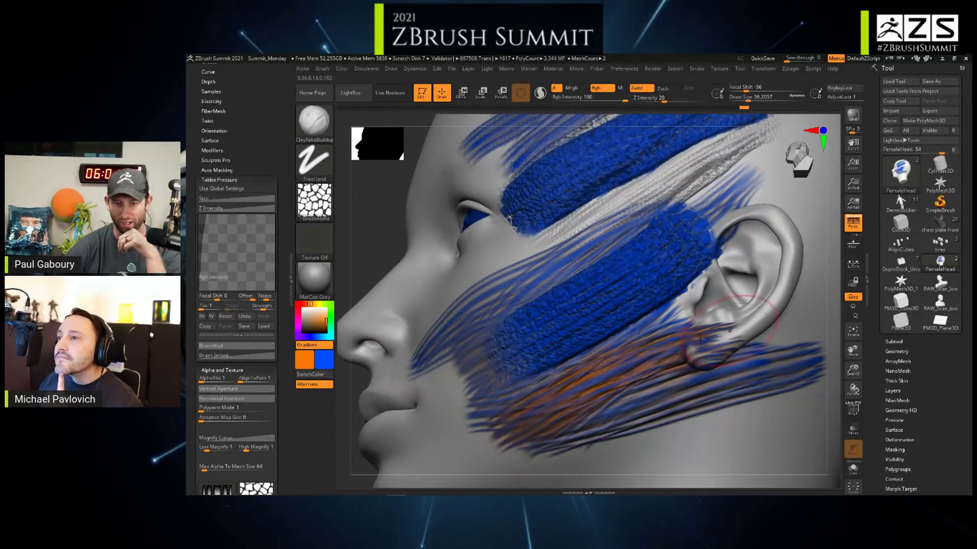
mouse_move(514, 369)
mouse_down()
mouse_move(728, 250)
mouse_move(710, 221)
mouse_up()
drag(443, 353, 673, 206)
drag(488, 326, 641, 229)
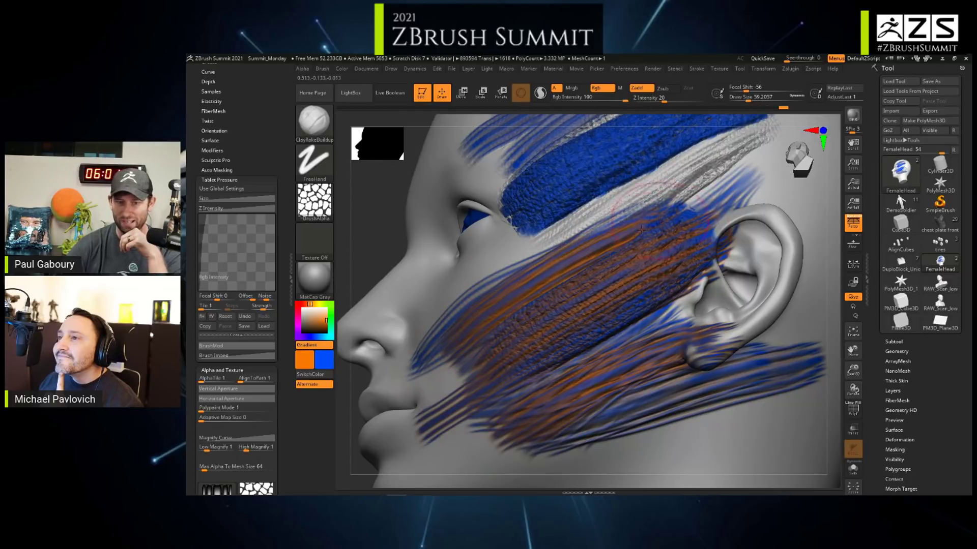
mouse_move(504, 364)
mouse_down()
mouse_move(661, 265)
mouse_move(583, 317)
mouse_up()
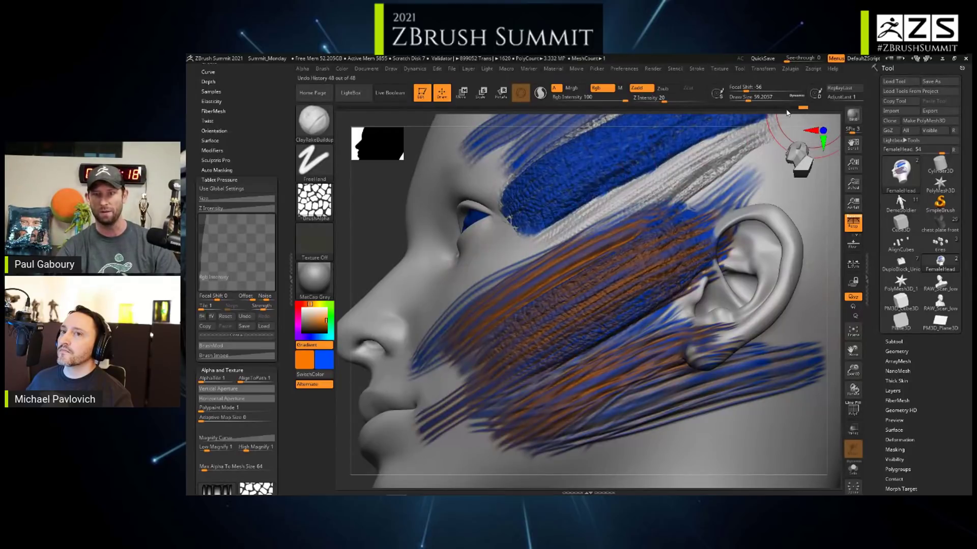
- Roll the head's undo history back to before the cheek was painted and set both paint colours to white
mouse_move(602, 111)
mouse_down()
mouse_move(454, 112)
mouse_move(479, 107)
mouse_up()
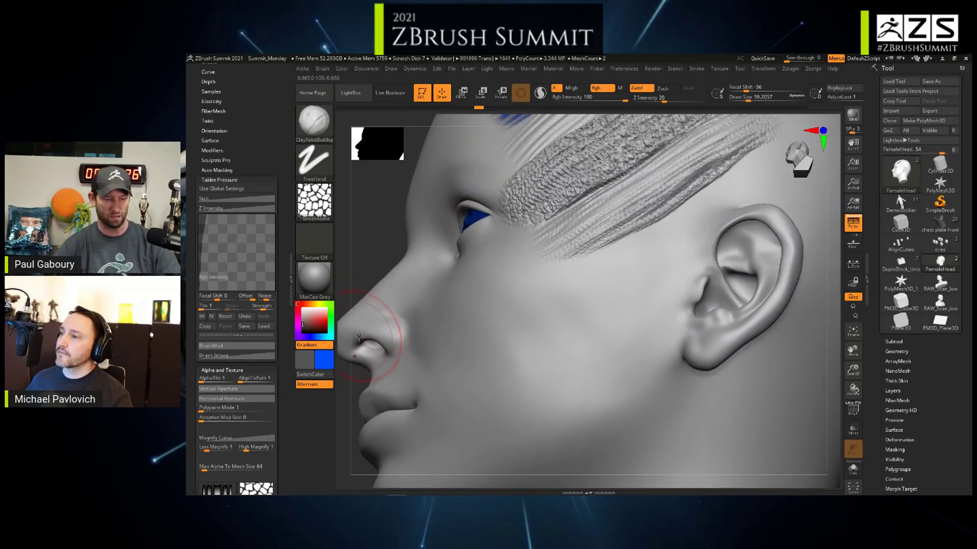
key(v)
click(304, 308)
key(v)
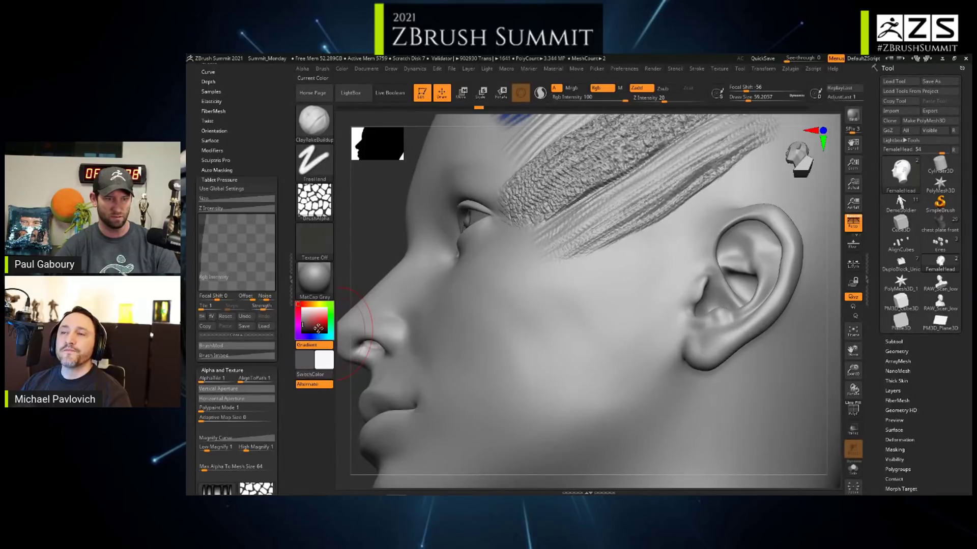
click(304, 308)
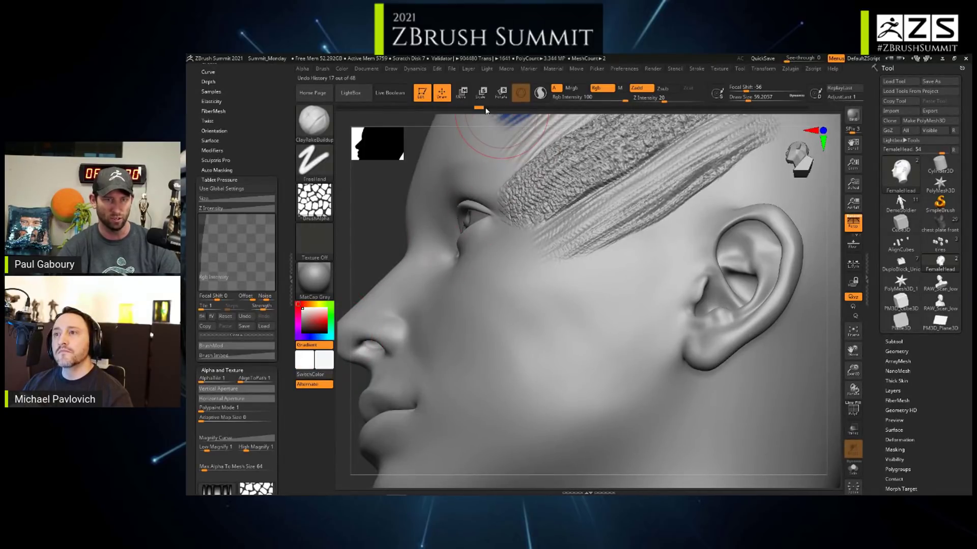
- Roll the head's undo history back further to clear the remaining blue forehead paint, keeping the sculpted temple strokes
drag(464, 108, 419, 107)
ctrl+right_drag(606, 323, 610, 260)
alt+right_drag(610, 260, 605, 234)
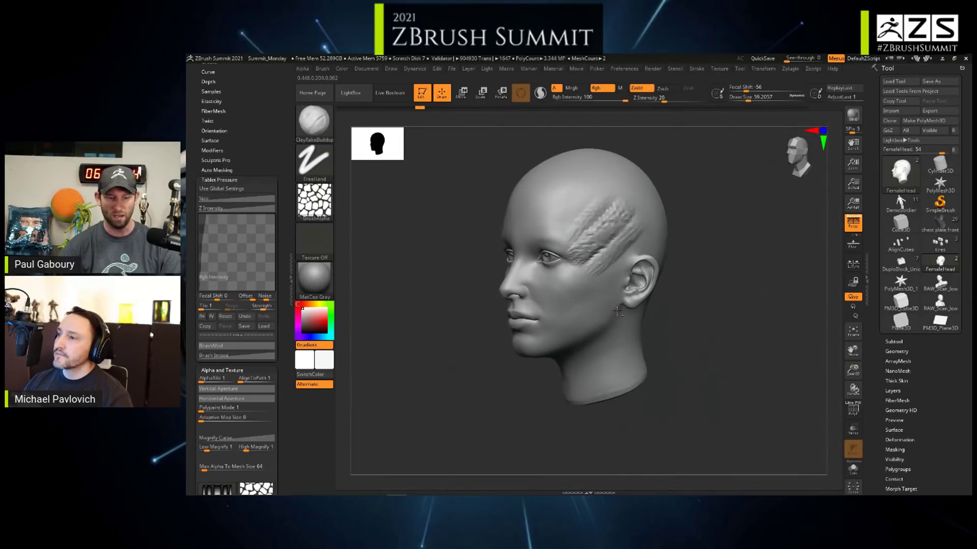
- Switch to the ClayRake brush and rake several strokes across the cheek, accepting removal of the newer undo history entries
scroll(251, 130, up, 5)
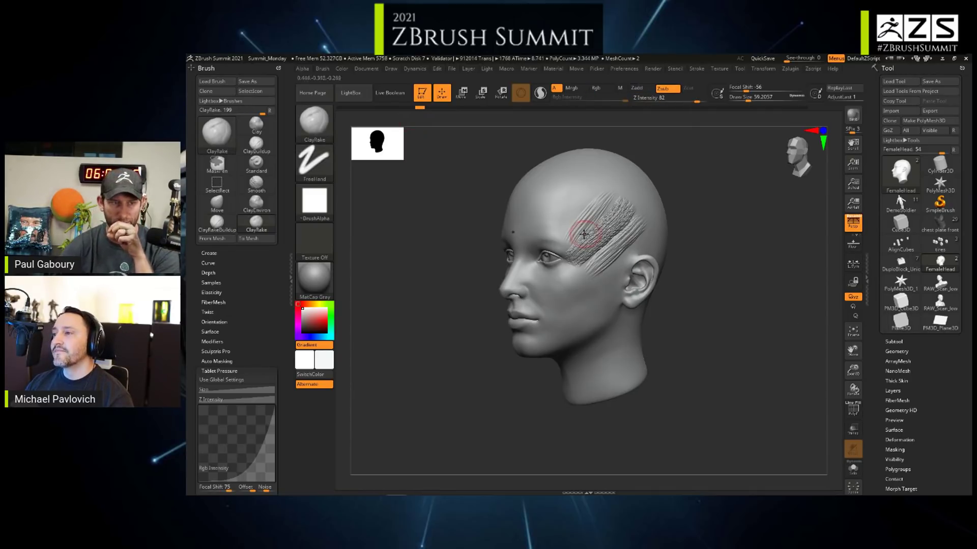
right_drag(574, 296, 542, 301)
drag(571, 325, 606, 291)
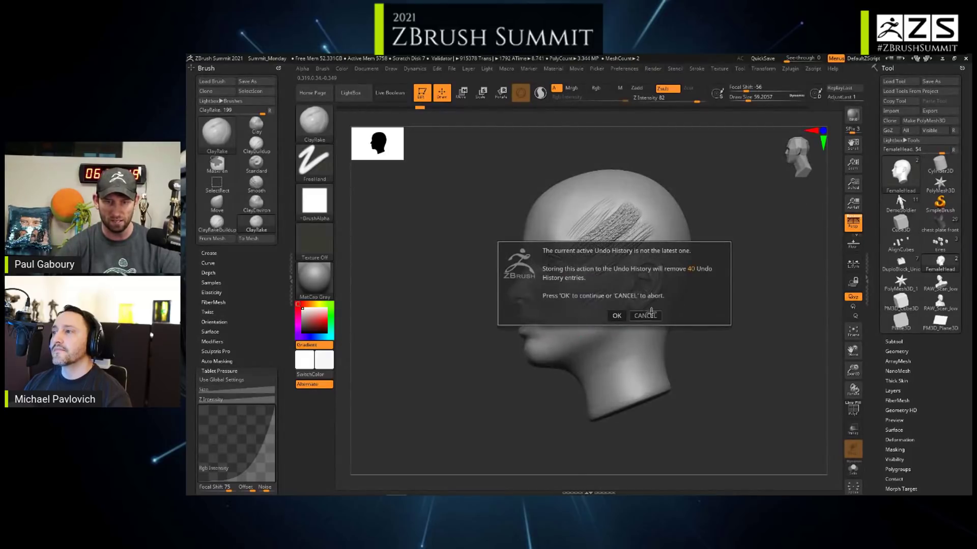
click(622, 315)
alt+right_drag(592, 319, 580, 336)
mouse_move(572, 338)
mouse_down()
mouse_move(639, 277)
mouse_move(648, 293)
mouse_move(661, 285)
mouse_up()
drag(560, 304, 643, 241)
drag(560, 325, 628, 267)
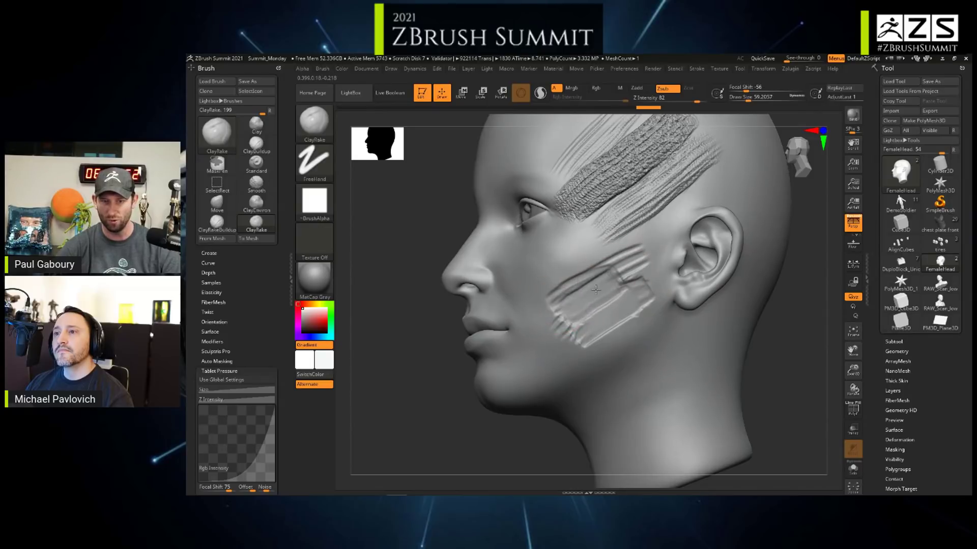
- Layer more diagonal raked strokes over the patch between the cheekbone and the jaw
mouse_move(556, 307)
mouse_down()
mouse_move(630, 264)
mouse_move(618, 251)
mouse_move(638, 237)
mouse_up()
drag(605, 311, 664, 234)
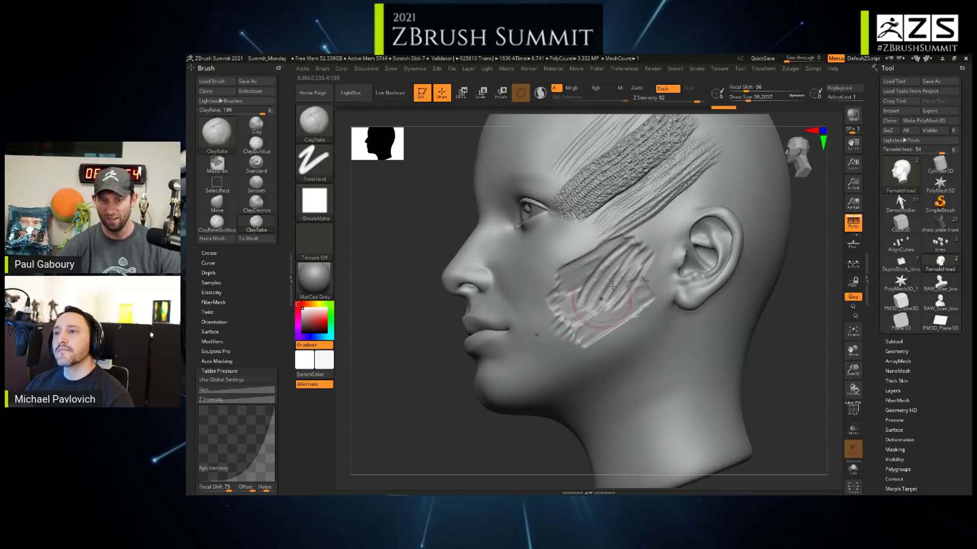
mouse_move(582, 325)
mouse_down()
mouse_move(651, 250)
mouse_move(599, 259)
mouse_move(633, 257)
mouse_up()
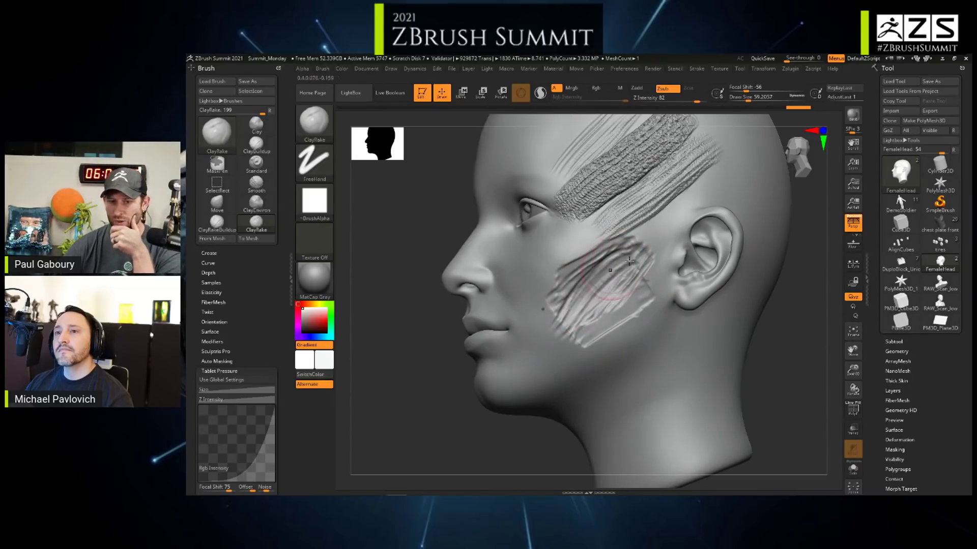
drag(567, 340, 640, 267)
mouse_move(583, 318)
mouse_down()
mouse_move(643, 275)
mouse_move(624, 281)
mouse_up()
drag(572, 342, 650, 283)
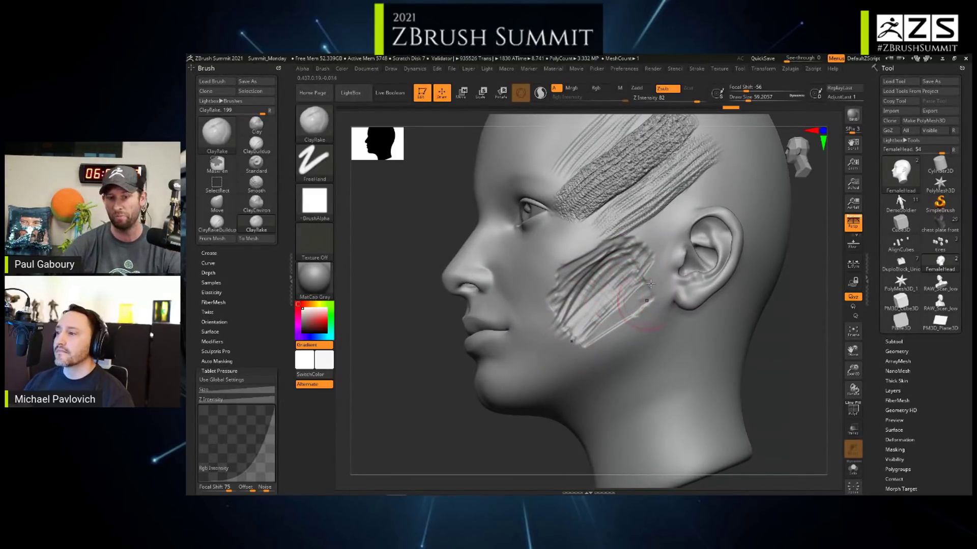
- Extend the raked strokes along the jaw toward the chin and onto the front of the cheek
mouse_move(532, 375)
mouse_down()
mouse_move(646, 323)
mouse_move(589, 324)
mouse_move(580, 337)
mouse_up()
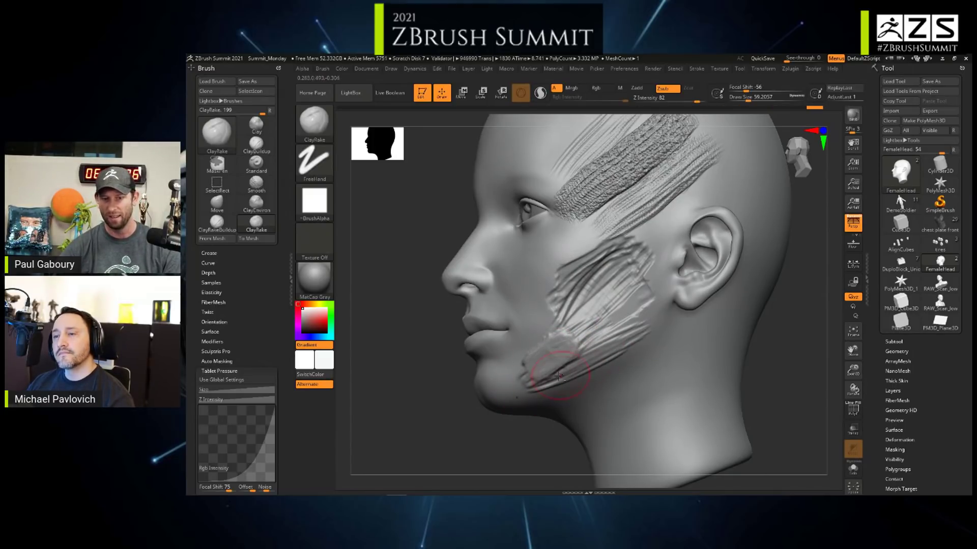
drag(559, 376, 661, 313)
drag(532, 369, 631, 290)
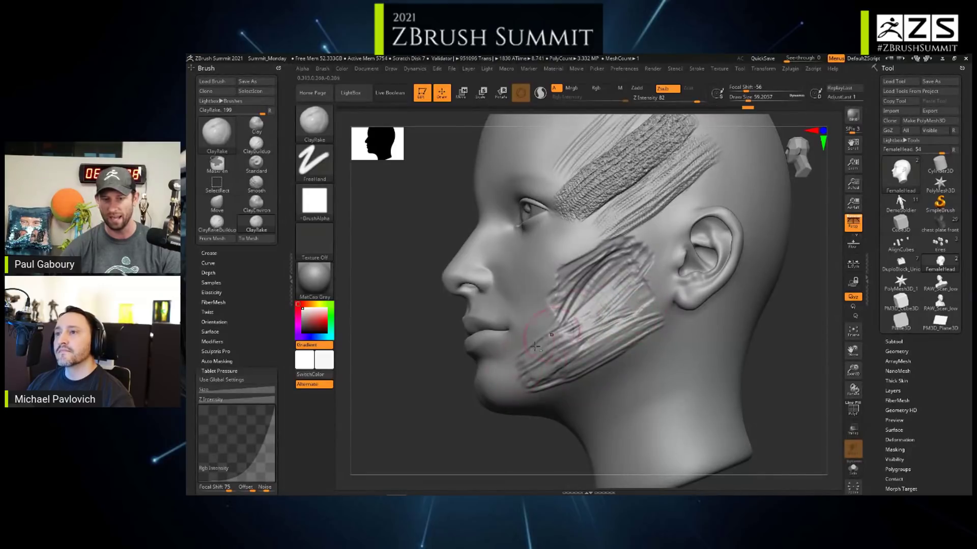
right_drag(564, 330, 643, 362)
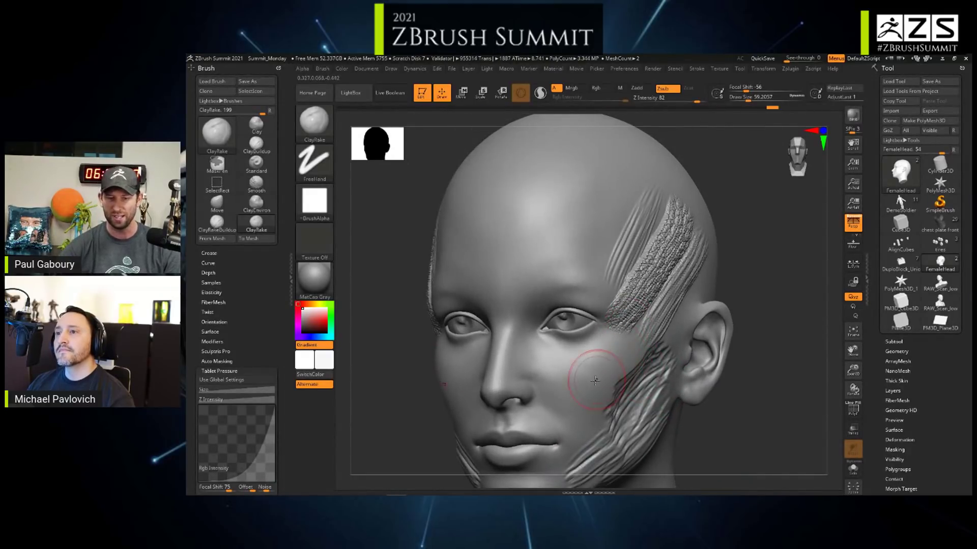
mouse_move(567, 386)
mouse_down()
mouse_move(644, 326)
mouse_move(579, 394)
mouse_up()
drag(635, 321, 572, 405)
- Undo the raked strokes so the whole head is smooth again, and turn on Thick Skin for it
mouse_move(604, 371)
ctrl+right_down()
mouse_move(615, 379)
mouse_move(384, 371)
ctrl+right_up()
scroll(236, 305, down, 10)
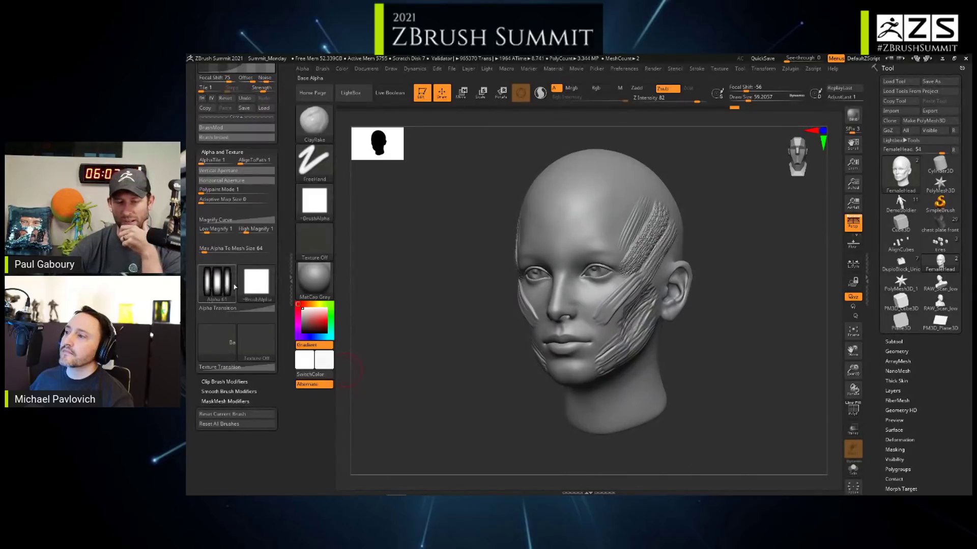
key(ctrl)
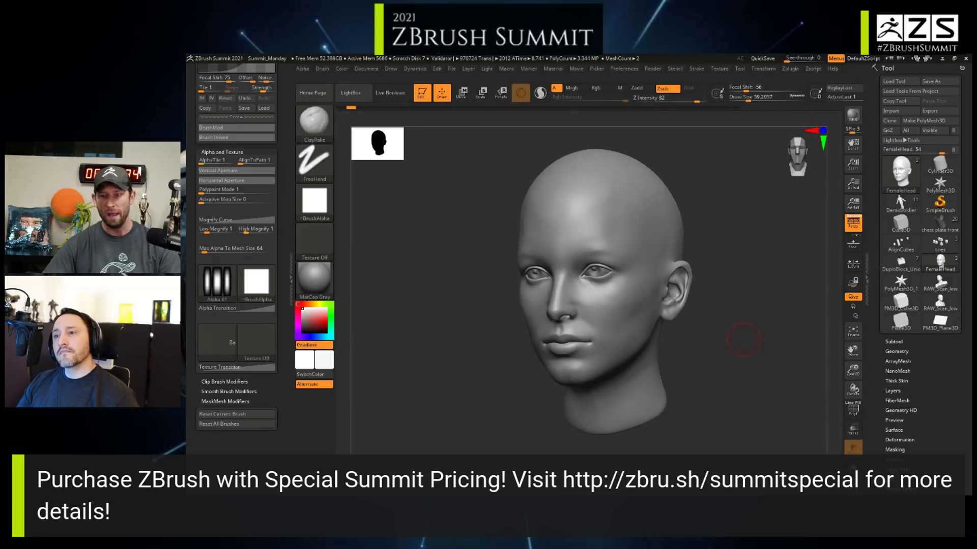
click(926, 379)
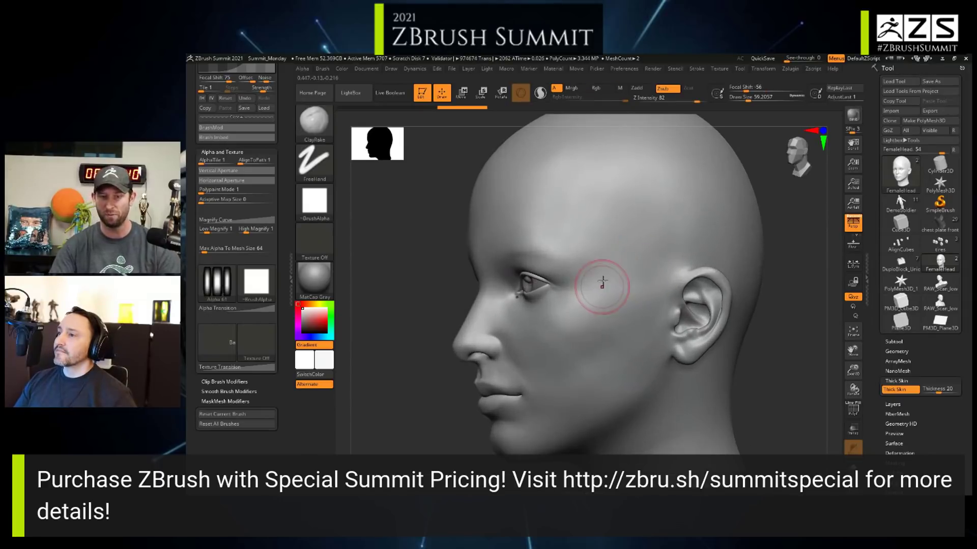
- Rake a rounded patch of ClayRake strokes over the temple and extend it up the side of the skull
mouse_move(647, 220)
mouse_down()
mouse_move(605, 281)
mouse_move(600, 262)
mouse_move(616, 262)
mouse_move(606, 268)
mouse_move(631, 245)
mouse_move(602, 261)
mouse_up()
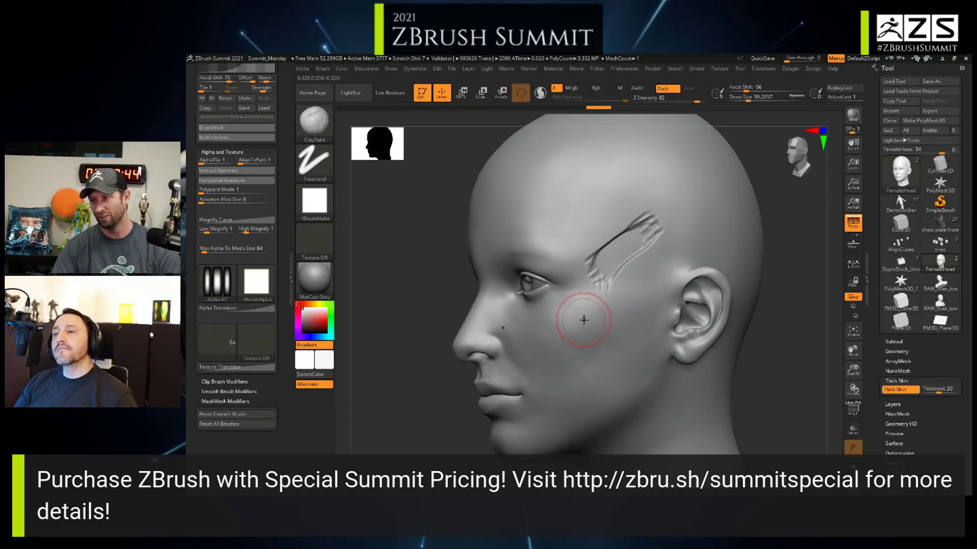
mouse_move(580, 300)
mouse_down()
mouse_move(667, 251)
mouse_move(632, 272)
mouse_up()
mouse_move(636, 272)
mouse_down()
mouse_move(636, 284)
mouse_move(601, 209)
mouse_move(618, 238)
mouse_move(587, 260)
mouse_move(596, 237)
mouse_move(602, 254)
mouse_move(576, 249)
mouse_move(590, 277)
mouse_move(626, 267)
mouse_move(606, 300)
mouse_move(619, 269)
mouse_move(646, 297)
mouse_move(631, 305)
mouse_move(661, 290)
mouse_move(630, 269)
mouse_move(671, 273)
mouse_up()
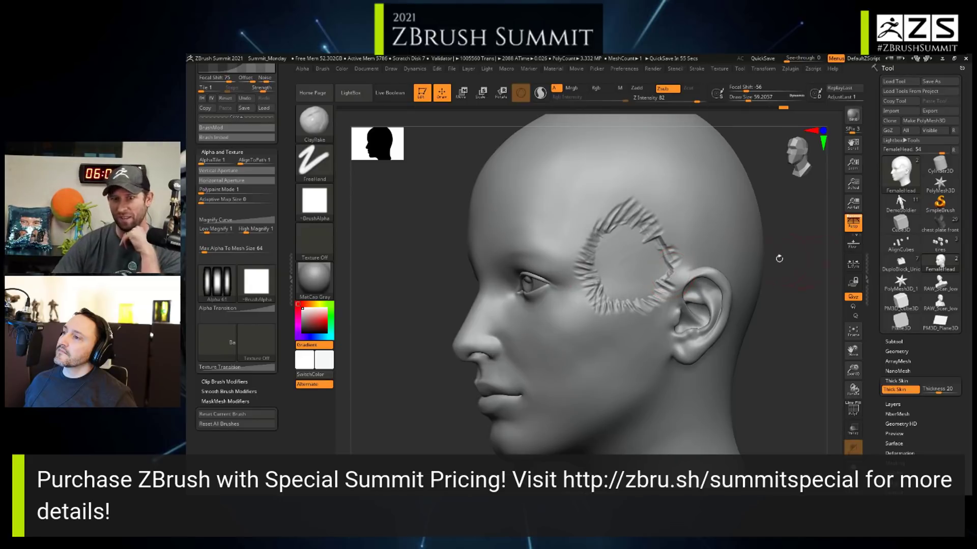
mouse_move(634, 253)
mouse_down()
mouse_move(617, 259)
mouse_move(657, 234)
mouse_move(643, 220)
mouse_move(676, 208)
mouse_move(652, 245)
mouse_move(662, 209)
mouse_move(648, 229)
mouse_move(631, 193)
mouse_move(641, 242)
mouse_move(654, 186)
mouse_move(652, 199)
mouse_move(684, 185)
mouse_move(692, 193)
mouse_move(672, 176)
mouse_move(645, 229)
mouse_move(687, 163)
mouse_move(654, 219)
mouse_move(679, 217)
mouse_move(672, 212)
mouse_move(712, 223)
mouse_move(676, 238)
mouse_move(668, 230)
mouse_move(696, 198)
mouse_move(639, 160)
mouse_move(629, 226)
mouse_move(603, 196)
mouse_move(617, 200)
mouse_move(600, 199)
mouse_up()
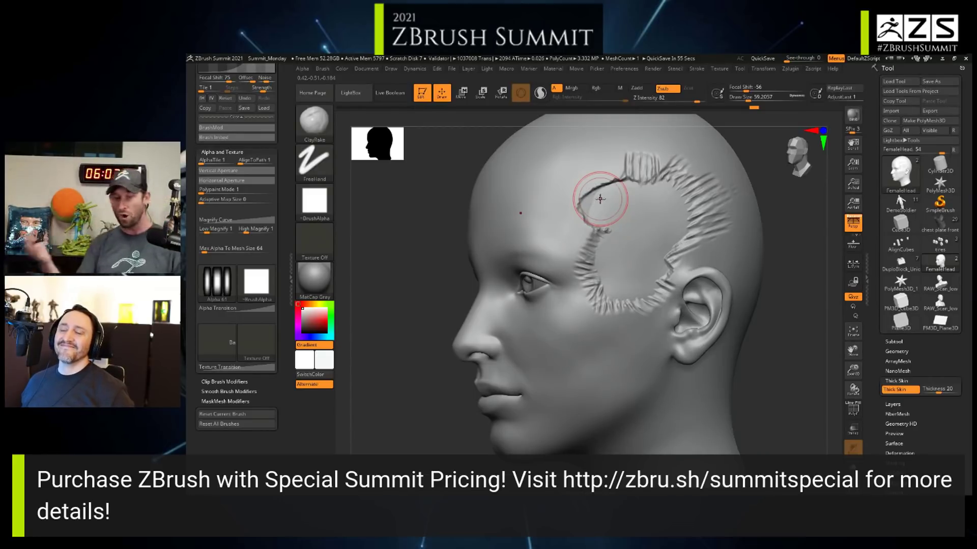
drag(600, 199, 603, 230)
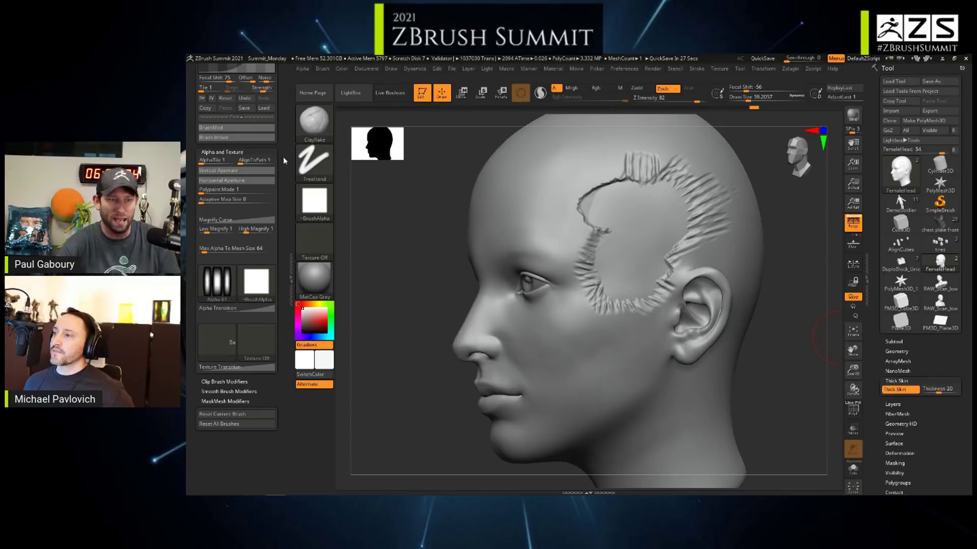
- Switch to the OilPaint brush, show its alpha and texture pairs, and test a few strokes on the cheek
drag(283, 156, 288, 189)
click(290, 208)
drag(280, 225, 268, 337)
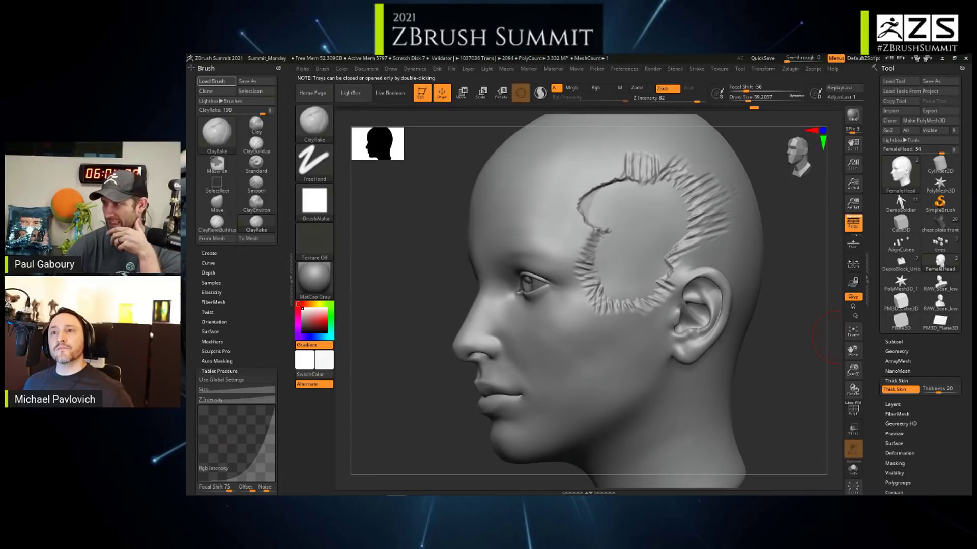
double_click(428, 269)
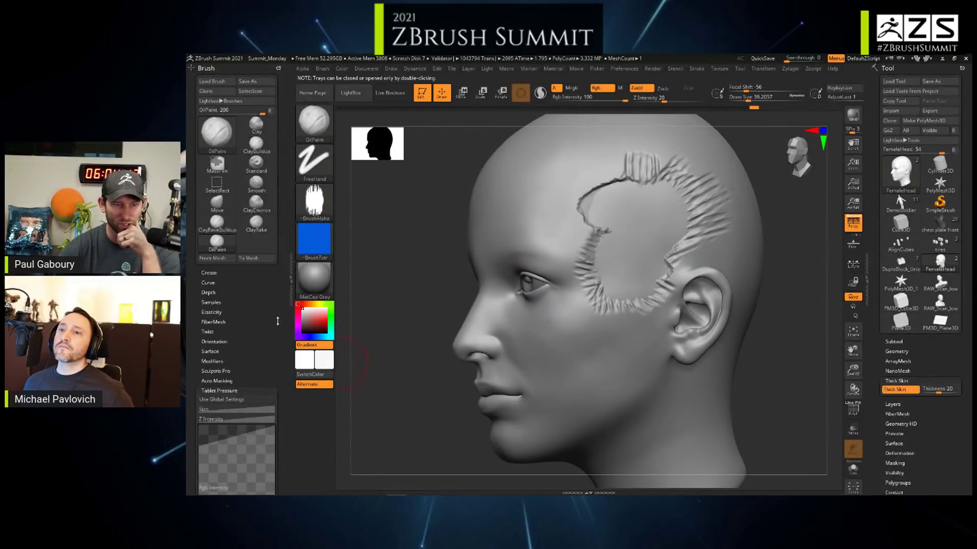
scroll(278, 321, down, 10)
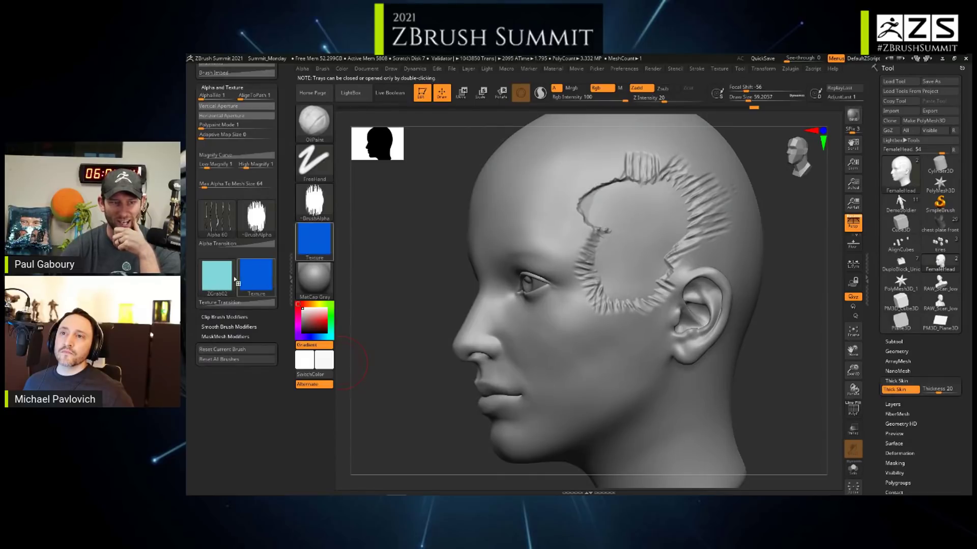
mouse_move(621, 330)
mouse_down()
mouse_move(558, 364)
mouse_move(617, 324)
mouse_up()
mouse_move(564, 357)
mouse_down()
mouse_move(619, 334)
mouse_move(546, 365)
mouse_move(647, 337)
mouse_move(569, 384)
mouse_up()
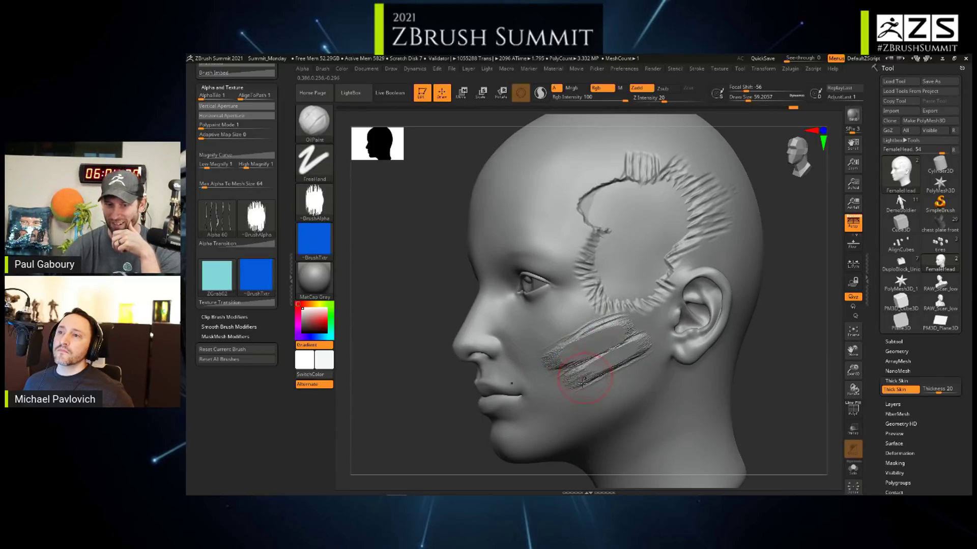
- Fill the head with white while the brush texture is off, and restore the blue brush texture
click(314, 239)
click(365, 248)
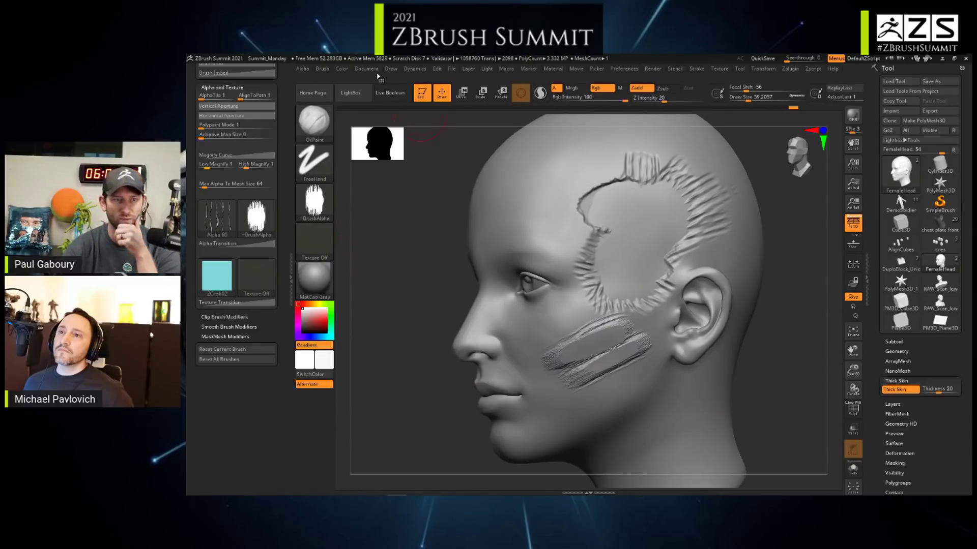
click(341, 68)
click(376, 244)
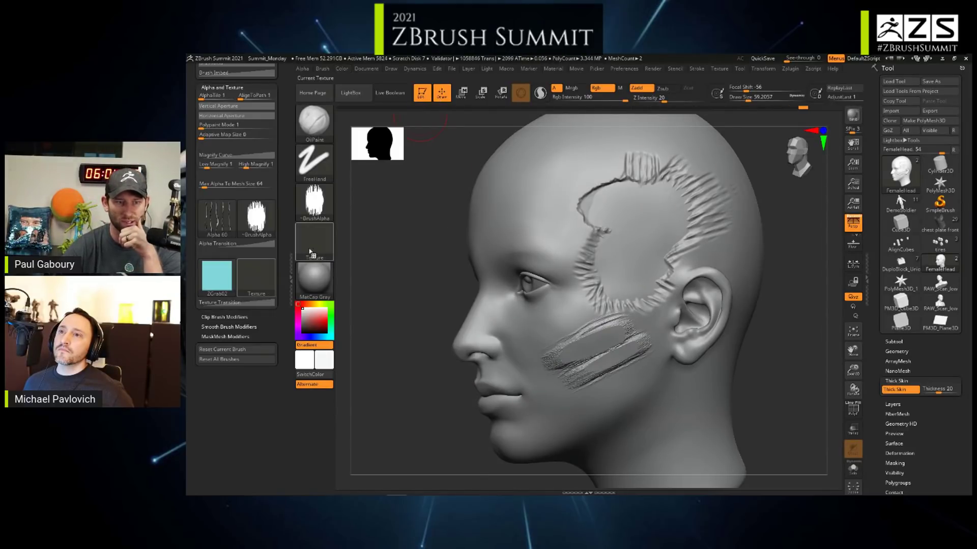
click(314, 240)
click(516, 245)
- Paint overlapping light and heavy blue oil strokes across the forehead and up over the scalp
mouse_move(516, 244)
mouse_down()
mouse_move(590, 193)
mouse_move(506, 219)
mouse_move(613, 158)
mouse_up()
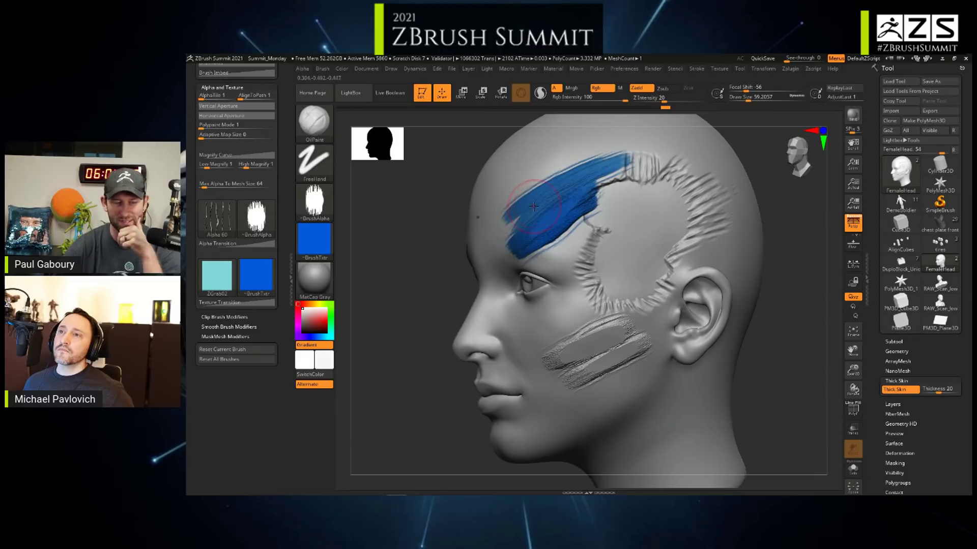
mouse_move(529, 217)
right_down()
mouse_move(575, 219)
mouse_move(592, 275)
mouse_move(560, 285)
right_up()
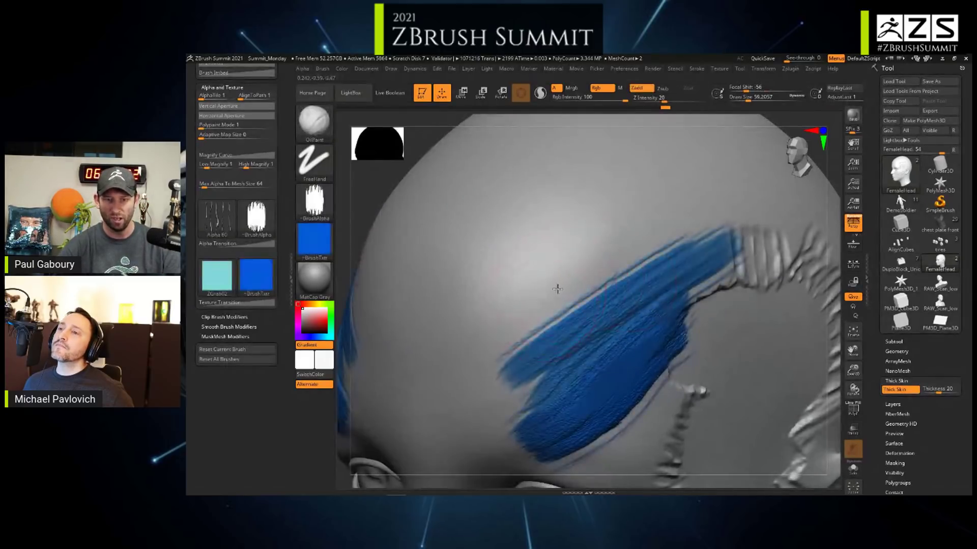
mouse_move(559, 285)
mouse_down()
mouse_move(523, 284)
mouse_move(668, 209)
mouse_move(468, 287)
mouse_up()
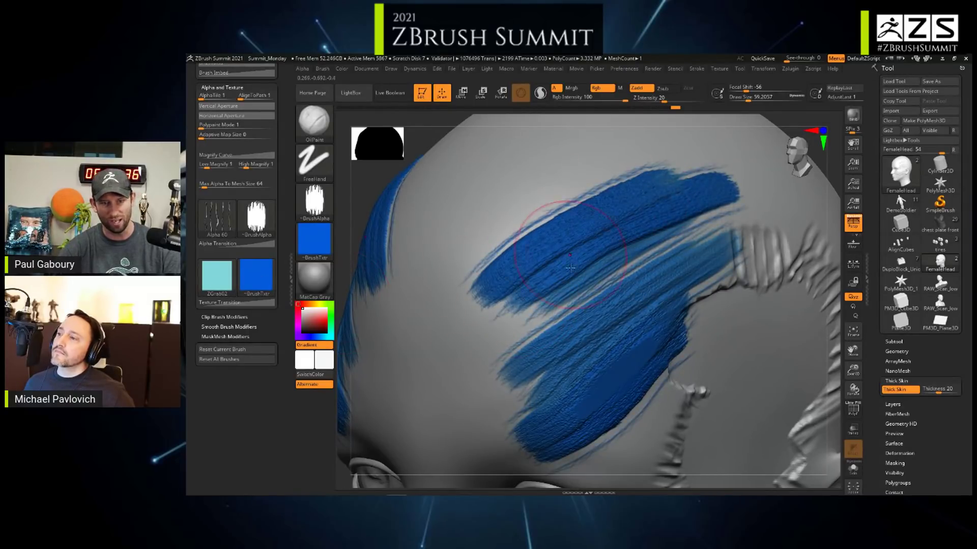
alt+right_drag(569, 265, 579, 332)
mouse_move(504, 275)
mouse_down()
mouse_move(573, 234)
mouse_move(675, 196)
mouse_move(507, 291)
mouse_move(687, 211)
mouse_move(484, 317)
mouse_move(704, 195)
mouse_move(696, 226)
mouse_move(740, 219)
mouse_move(758, 249)
mouse_move(702, 214)
mouse_move(469, 272)
mouse_move(715, 196)
mouse_move(745, 209)
mouse_up()
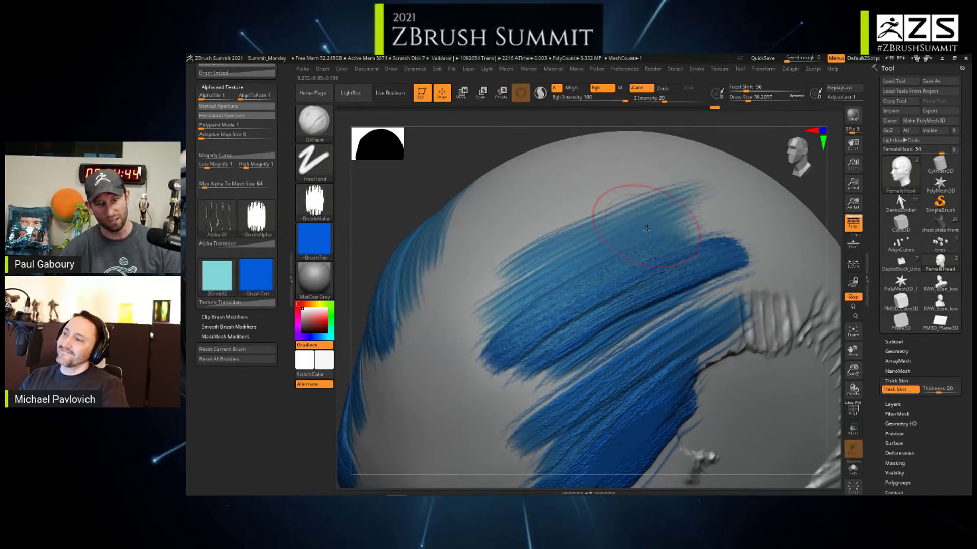
right_drag(655, 226, 523, 301)
mouse_move(523, 306)
mouse_down()
mouse_move(624, 252)
mouse_move(492, 319)
mouse_move(631, 254)
mouse_move(616, 257)
mouse_up()
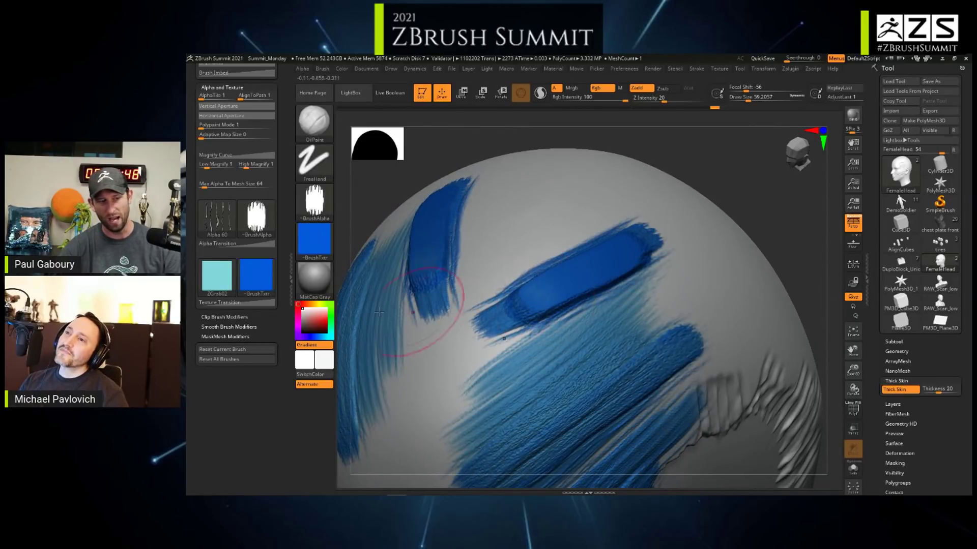
- Set the brush alpha's Streak Length to 0, and raise it again to bring back the bristle streaks
mouse_move(258, 220)
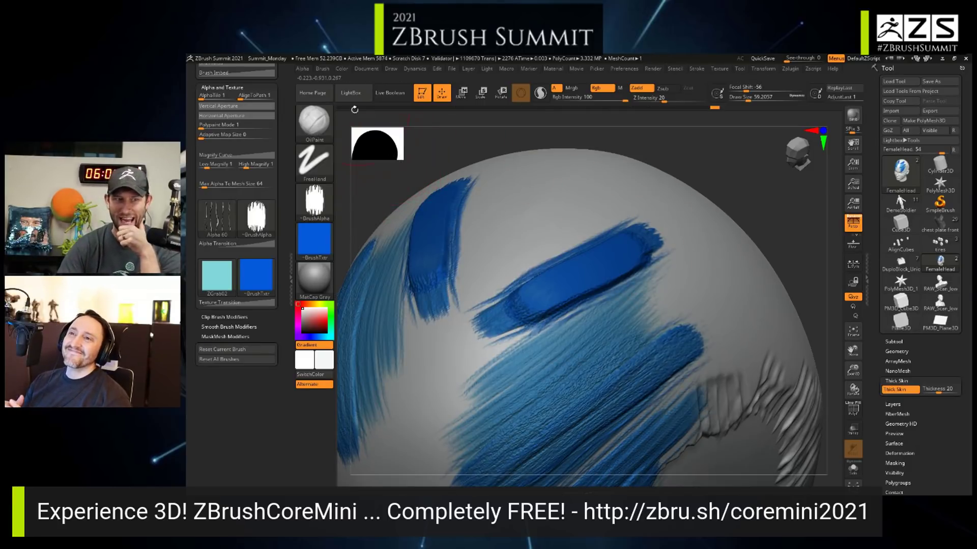
click(303, 69)
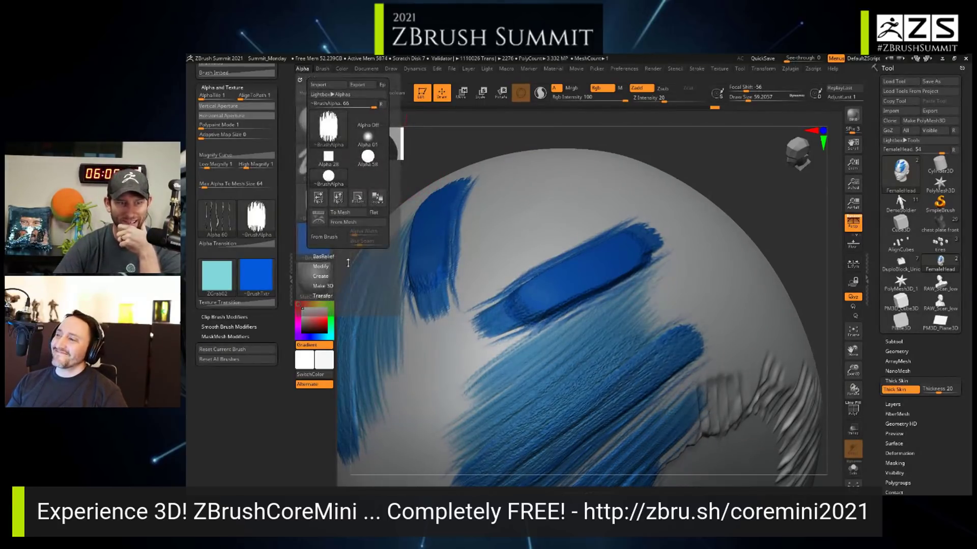
click(326, 267)
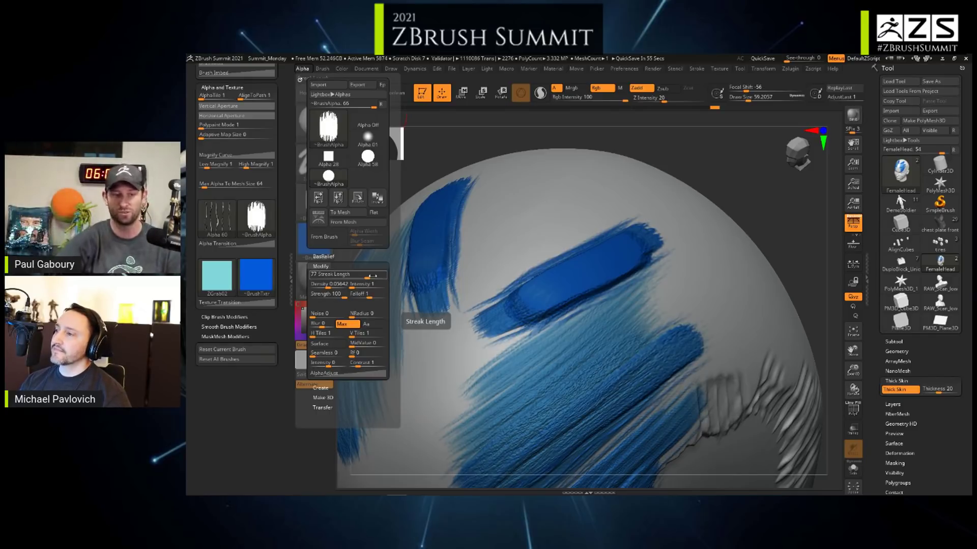
click(302, 68)
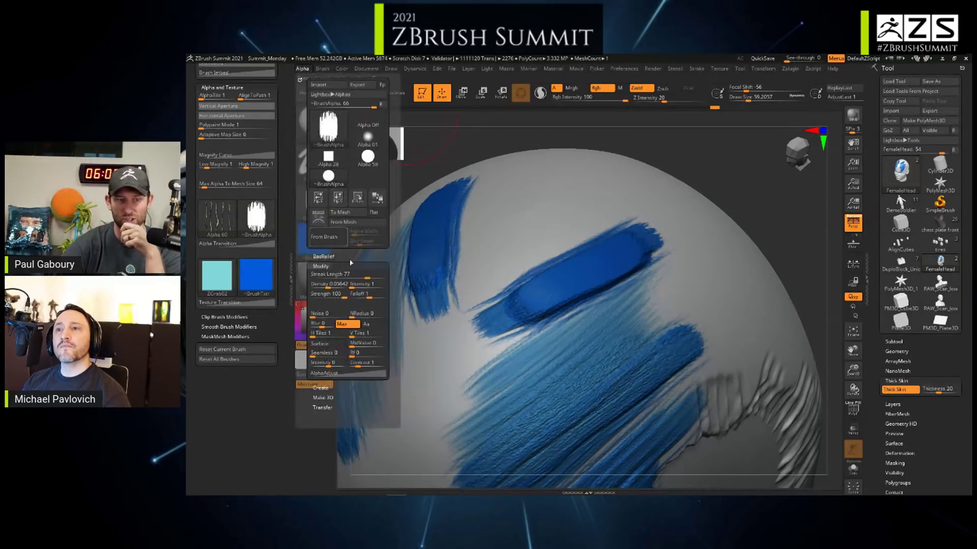
click(323, 275)
text(0)
key(Return)
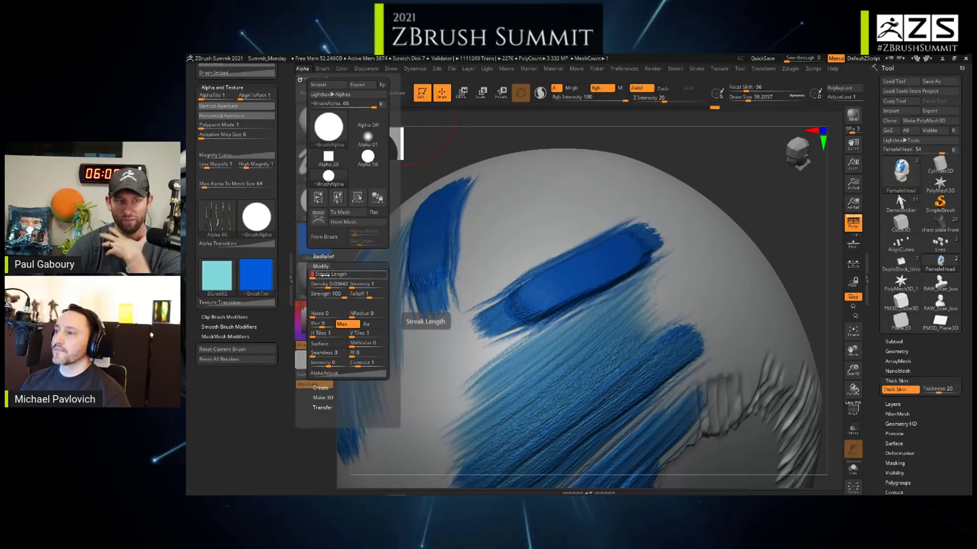
drag(322, 276, 365, 277)
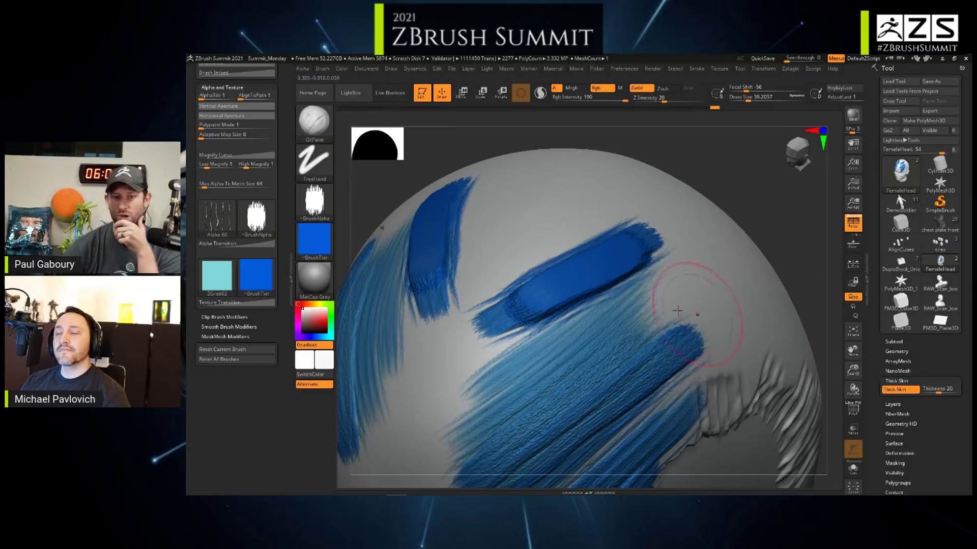
- Paint one heavy and several light blue oil strokes across the top of the head with the streaked alpha
drag(560, 331, 699, 273)
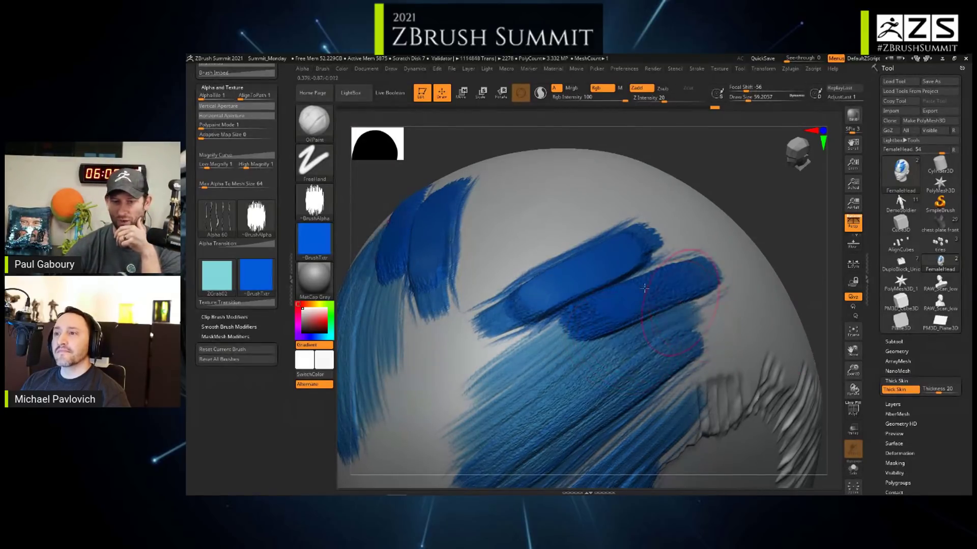
drag(509, 270, 606, 214)
drag(478, 239, 589, 194)
drag(583, 240, 696, 218)
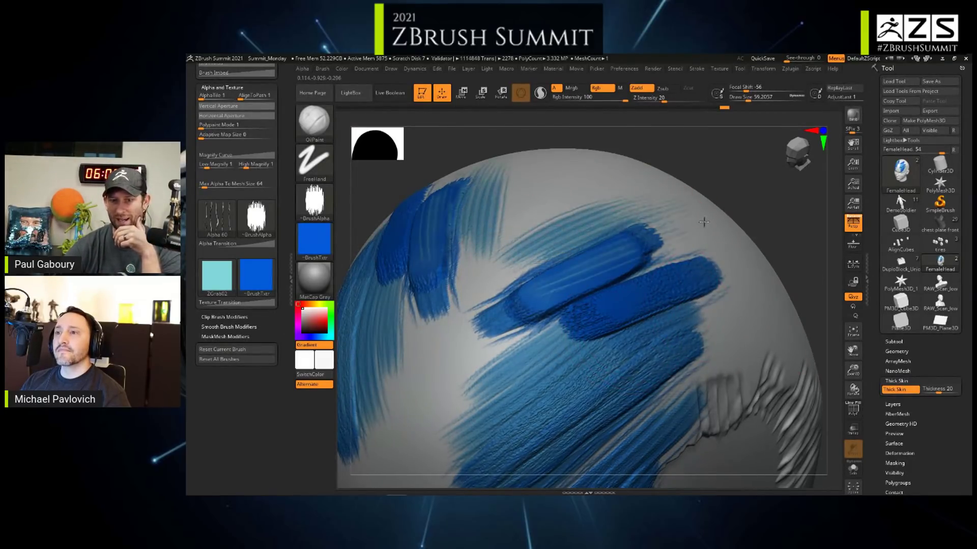
- Paint light blue oil strokes over the heavy strokes on top of the head so the bristle streaks blend them together
drag(534, 282, 676, 236)
drag(497, 311, 661, 277)
drag(595, 315, 676, 277)
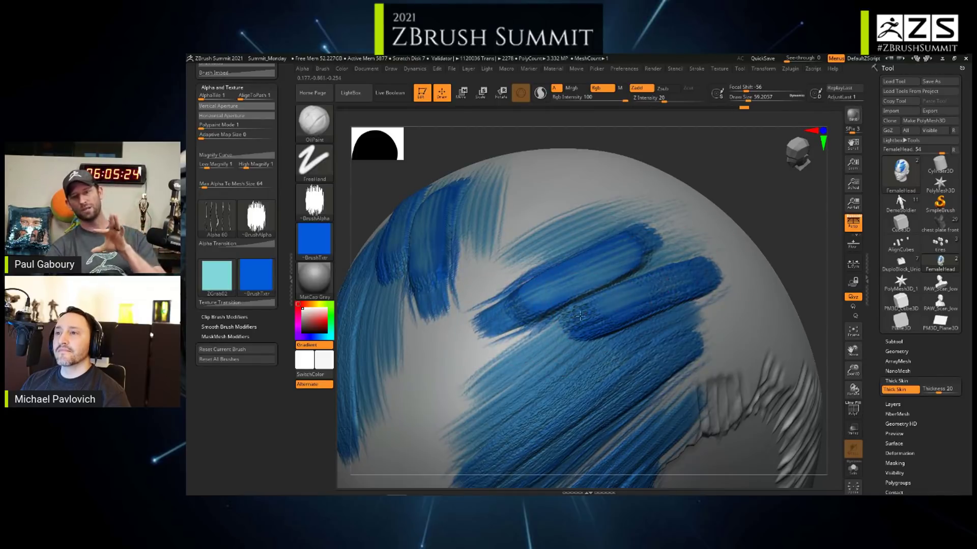
drag(560, 333, 662, 295)
drag(591, 328, 607, 317)
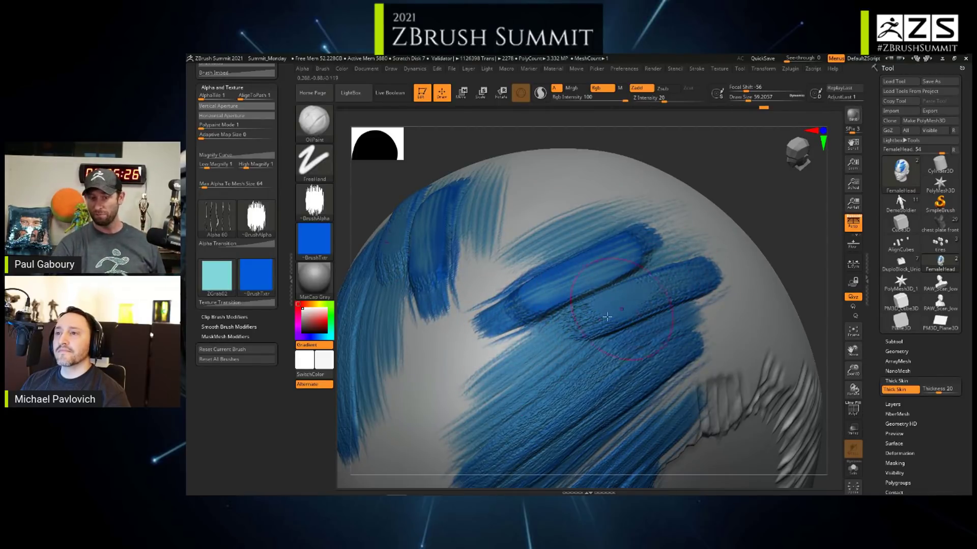
- Cover the top of the head with heavy overlapping blue oil strokes, extending them back along the side of the scalp
drag(505, 370, 590, 313)
drag(532, 386, 670, 284)
mouse_move(473, 374)
mouse_down()
mouse_move(549, 307)
mouse_move(657, 260)
mouse_up()
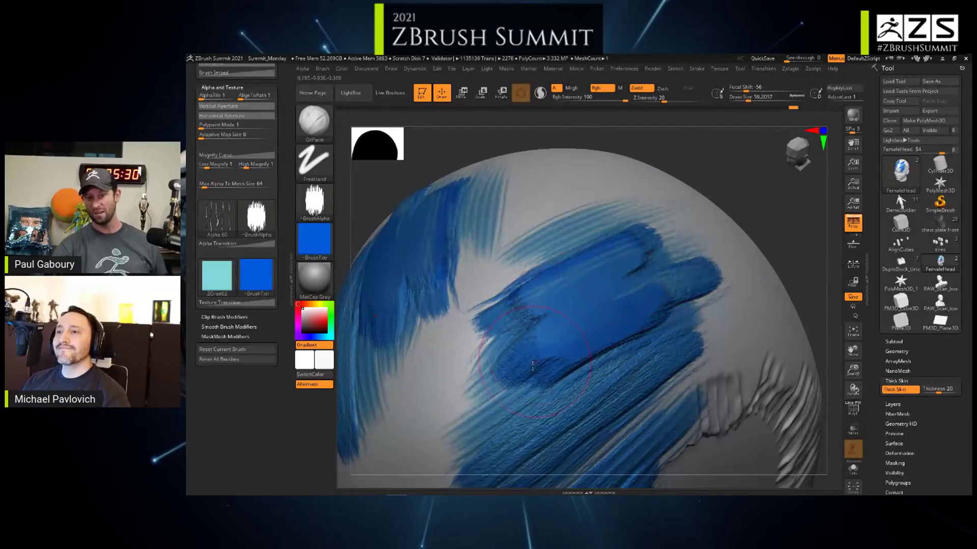
drag(547, 351, 643, 298)
drag(516, 358, 585, 321)
drag(524, 376, 732, 301)
mouse_move(508, 407)
mouse_down()
mouse_move(748, 305)
mouse_move(732, 325)
mouse_up()
mouse_move(560, 417)
mouse_down()
mouse_move(695, 316)
mouse_move(585, 322)
mouse_move(485, 377)
mouse_move(473, 412)
mouse_move(496, 426)
mouse_up()
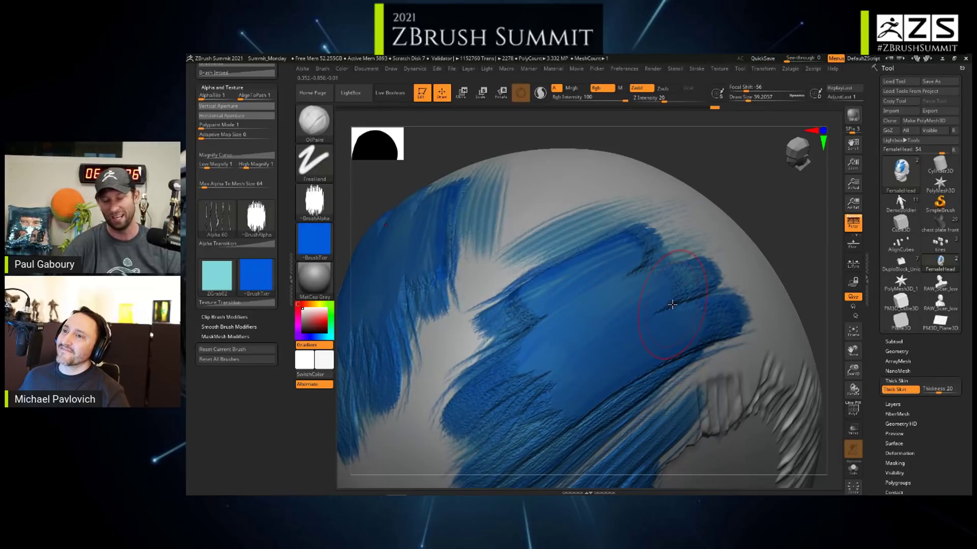
ctrl+right_drag(665, 347, 629, 241)
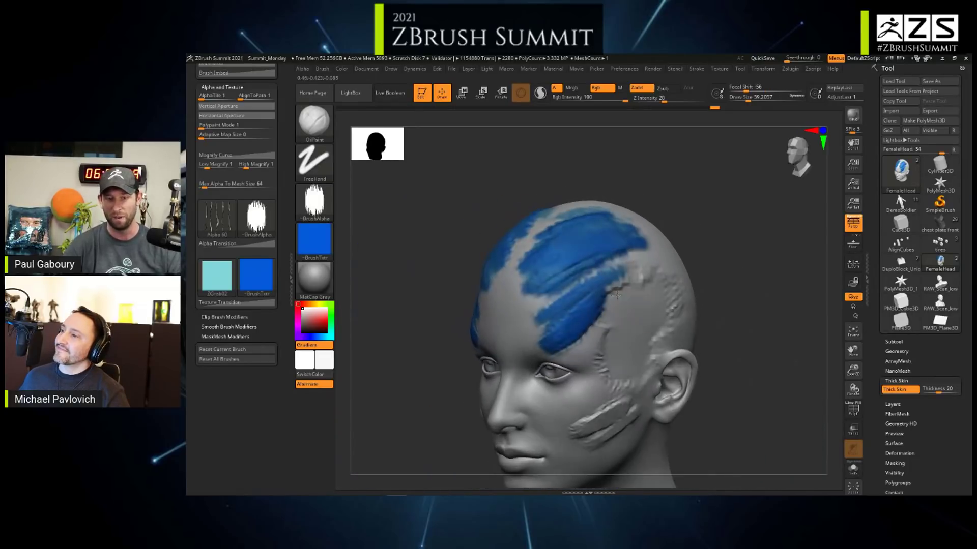
mouse_move(623, 244)
mouse_down()
mouse_move(582, 278)
mouse_move(590, 251)
mouse_move(572, 254)
mouse_move(540, 290)
mouse_move(570, 305)
mouse_move(605, 262)
mouse_move(638, 259)
mouse_move(614, 264)
mouse_up()
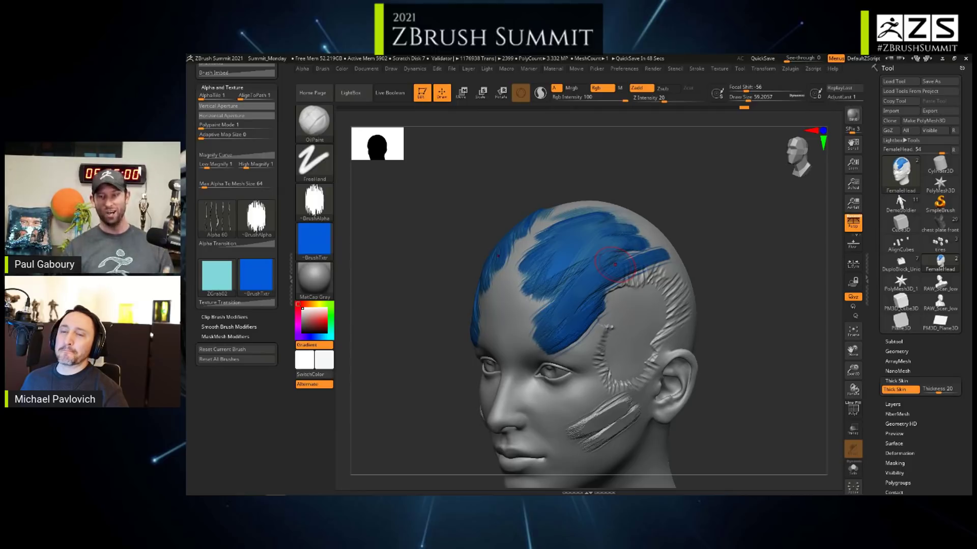
- Hide the brush settings tray, load the AlignCubes tool, and view all of its blocks square on
click(291, 279)
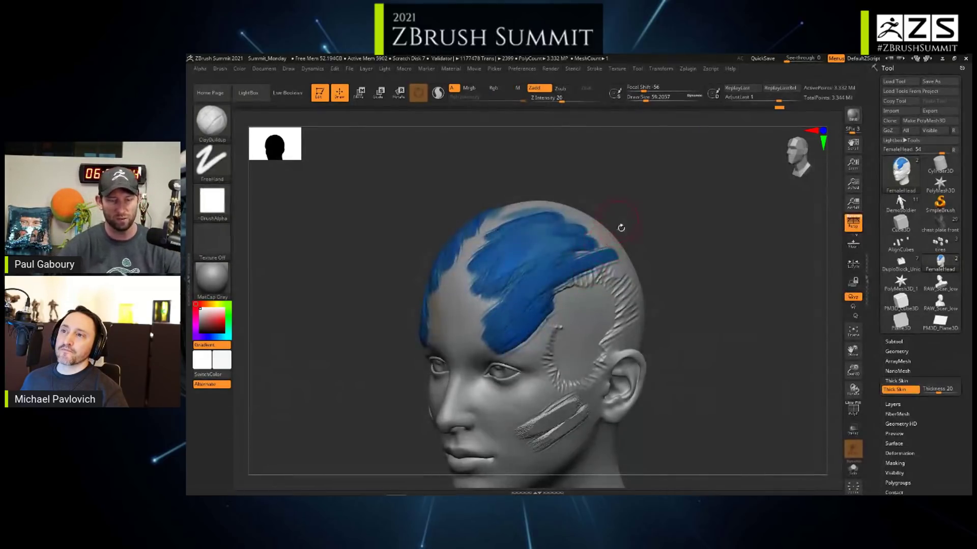
alt+right_drag(627, 310, 674, 234)
click(900, 244)
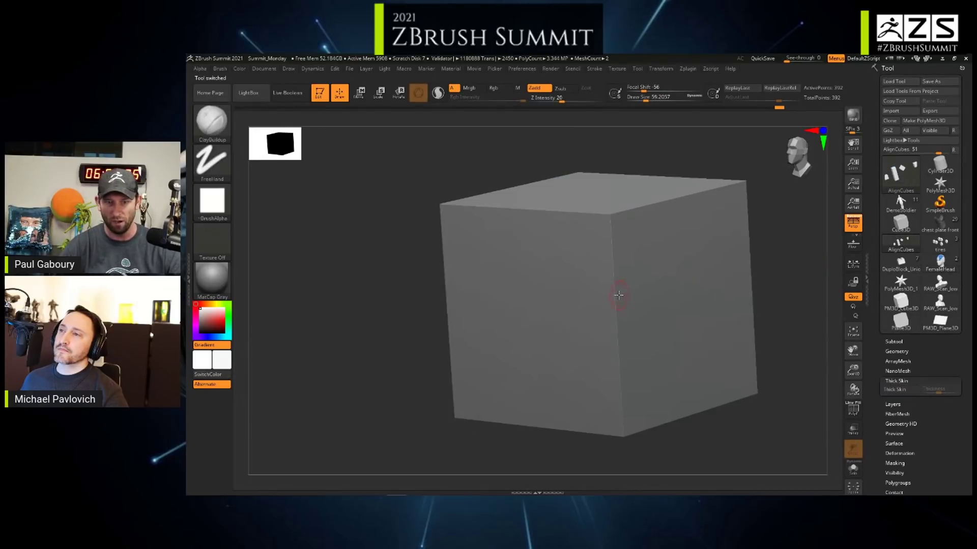
right_drag(618, 294, 703, 291)
drag(470, 280, 563, 296)
mouse_move(563, 297)
ctrl+right_down()
mouse_move(586, 310)
mouse_move(591, 276)
ctrl+right_up()
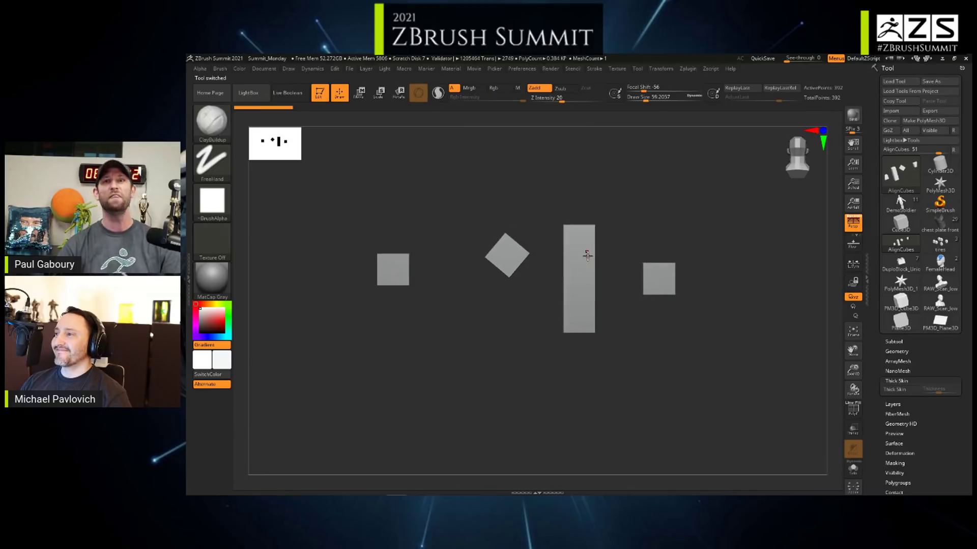
- Show the polyframe, turn perspective off in a straight front view, and open the Subtool Align options
key(shift+f)
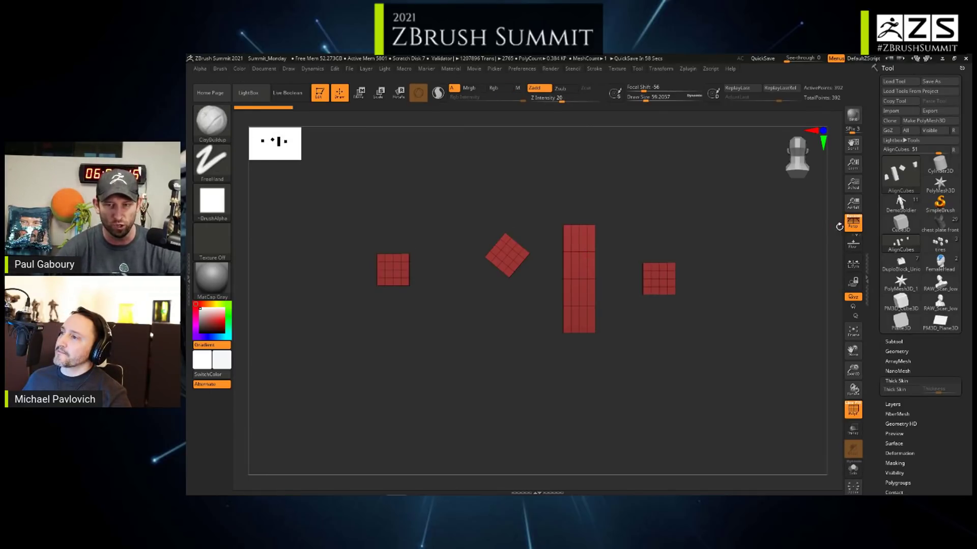
key(p)
drag(753, 275, 700, 310)
mouse_move(700, 309)
right_down()
mouse_move(579, 322)
mouse_move(598, 336)
mouse_move(621, 329)
right_up()
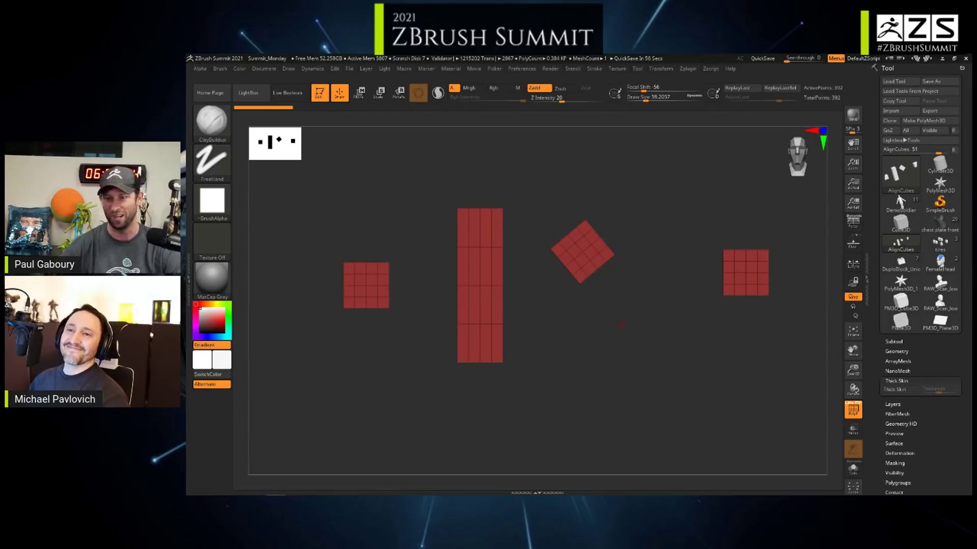
click(901, 380)
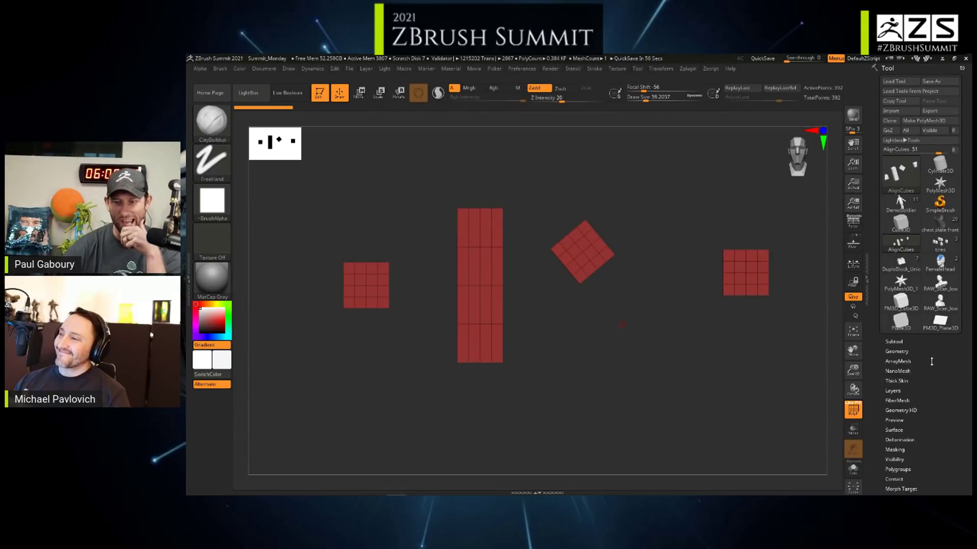
click(894, 342)
scroll(963, 346, down, 5)
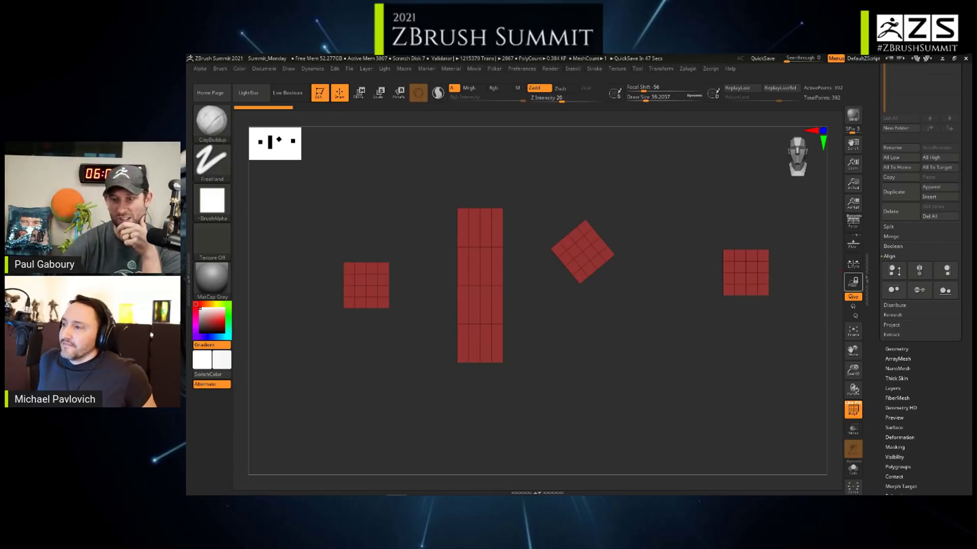
- Try aligning the four blocks by their top edges, horizontal centers and left edges in turn, undoing each alignment
click(902, 294)
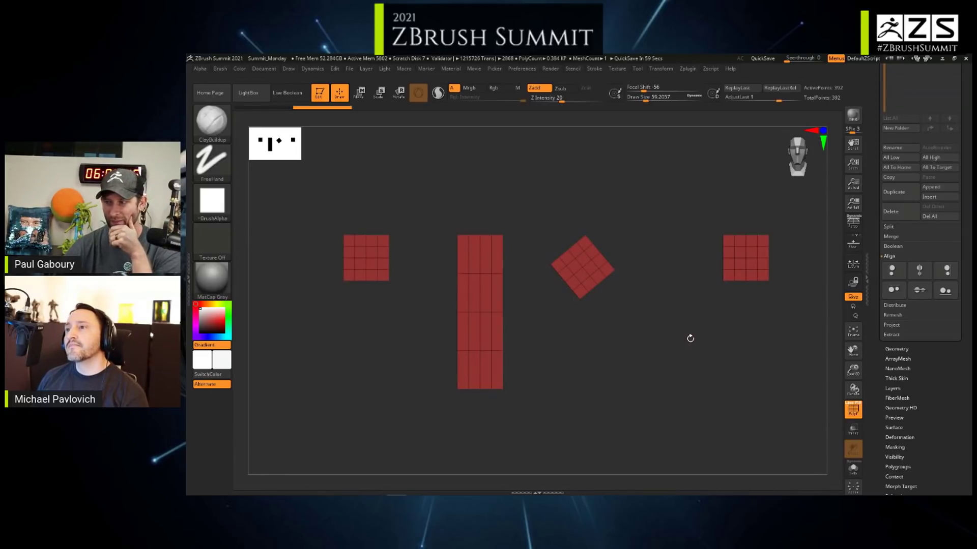
click(893, 288)
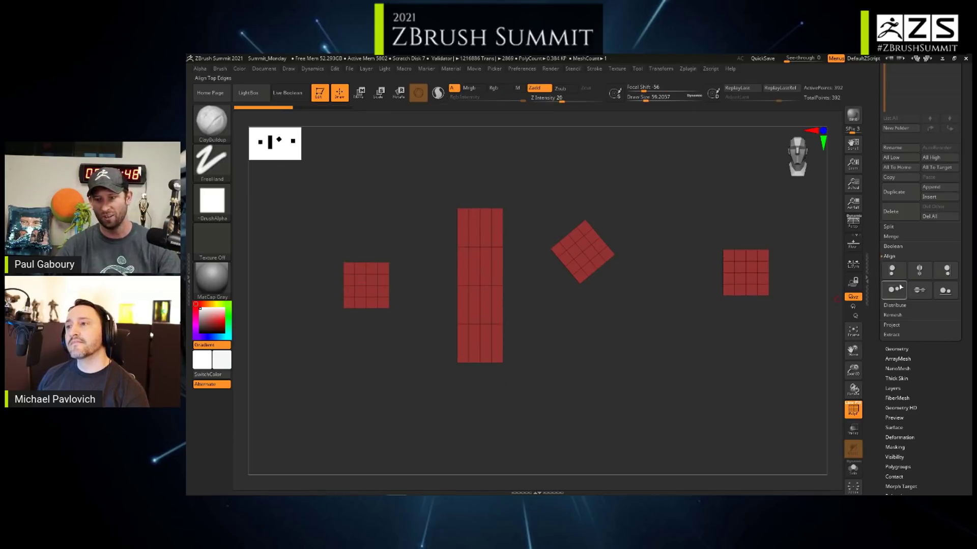
click(918, 271)
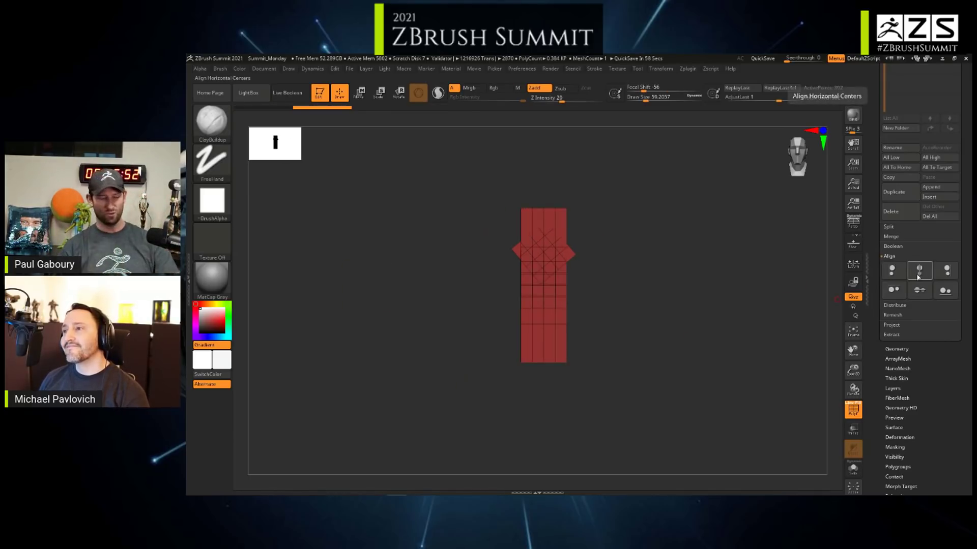
key(ctrl+z)
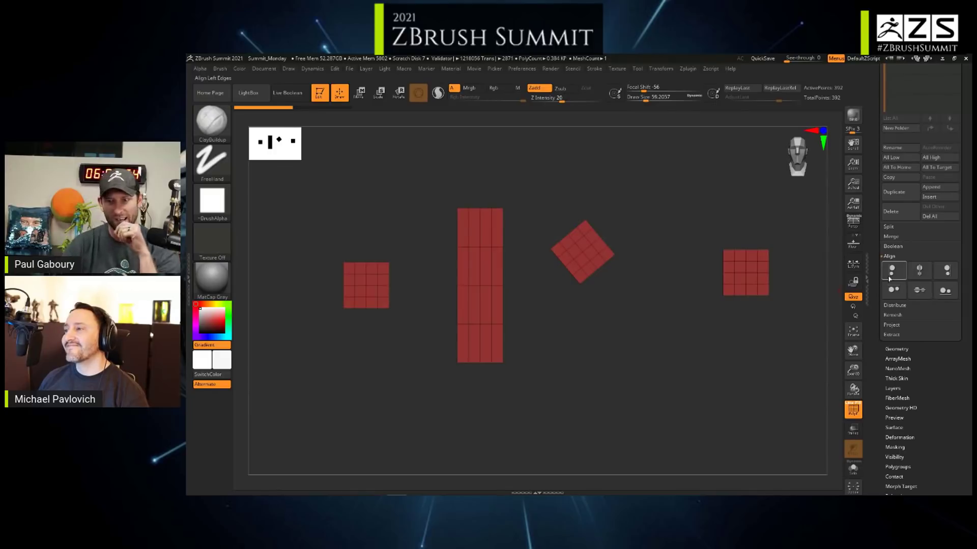
click(891, 276)
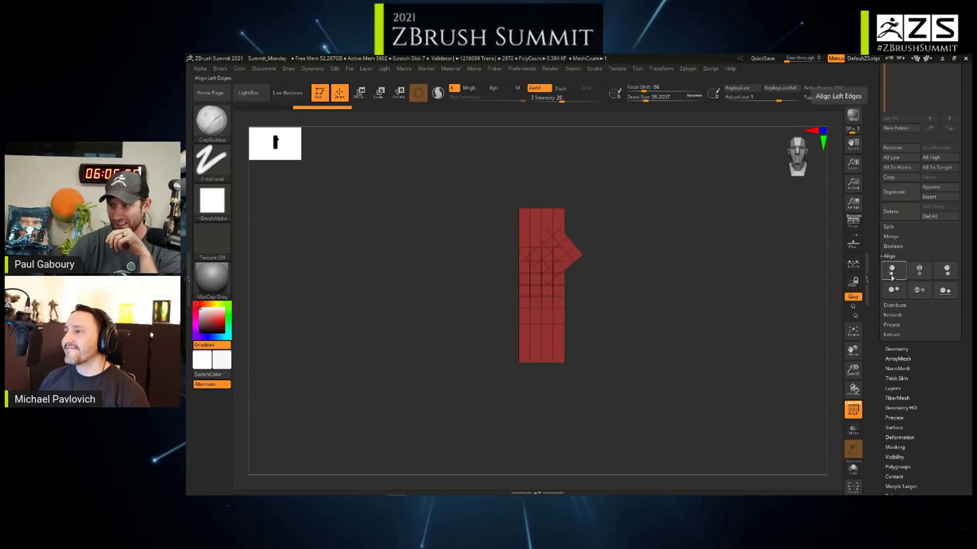
key(ctrl+z)
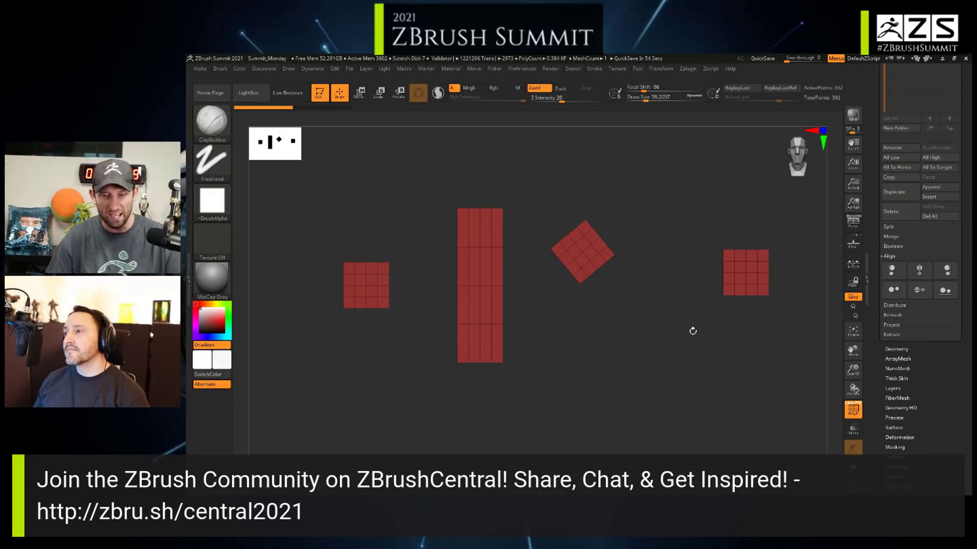
- Tilt the view so the blocks rise diagonally, and repeatedly try aligning their top edges to the view, undoing each attempt
mouse_move(665, 331)
alt+mouse_down()
mouse_move(636, 345)
mouse_move(646, 333)
alt+mouse_up()
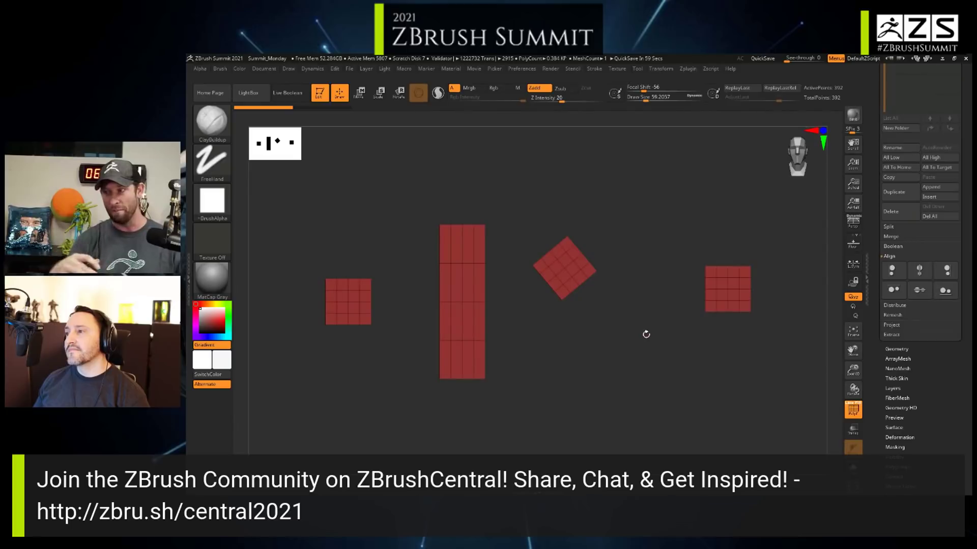
mouse_move(691, 360)
alt+mouse_down()
mouse_move(715, 360)
mouse_move(698, 318)
mouse_move(588, 242)
mouse_move(643, 261)
alt+mouse_up()
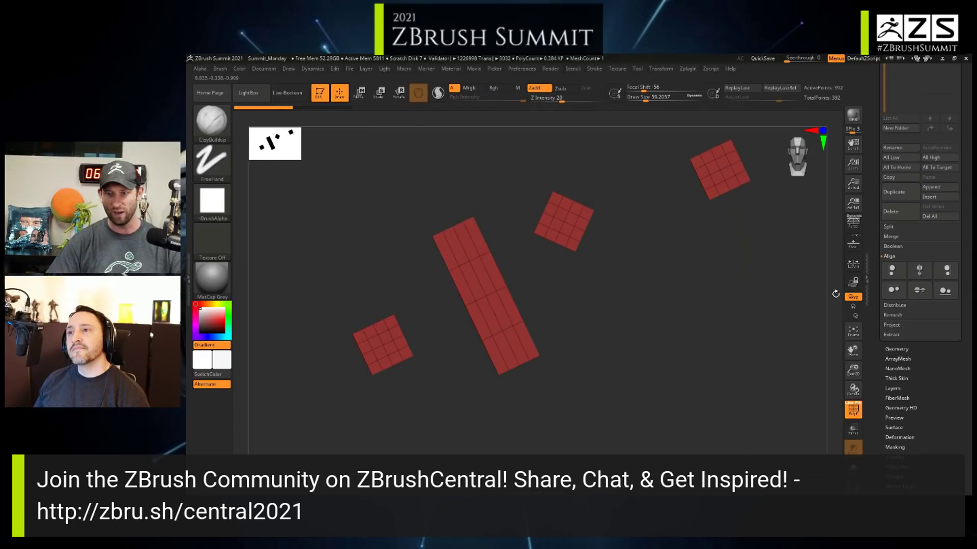
click(893, 291)
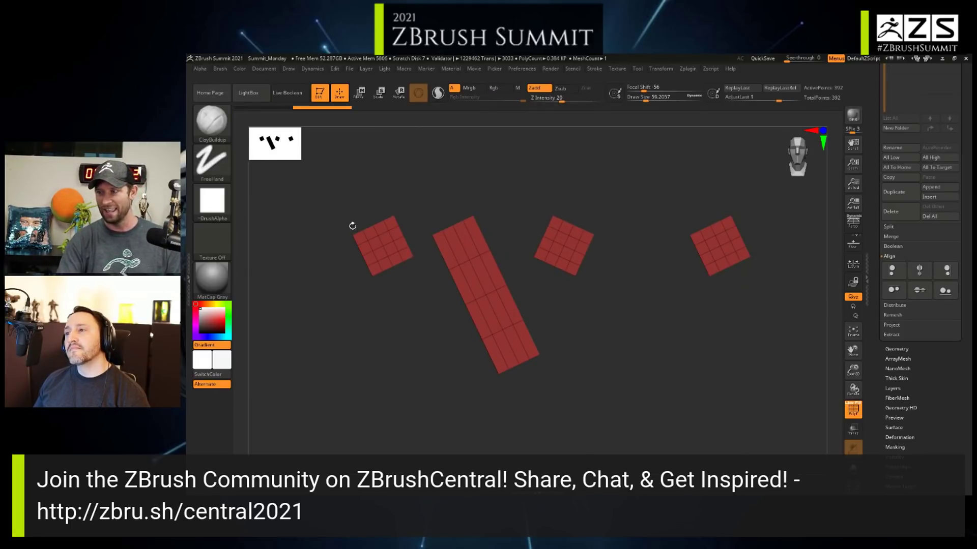
key(ctrl+z)
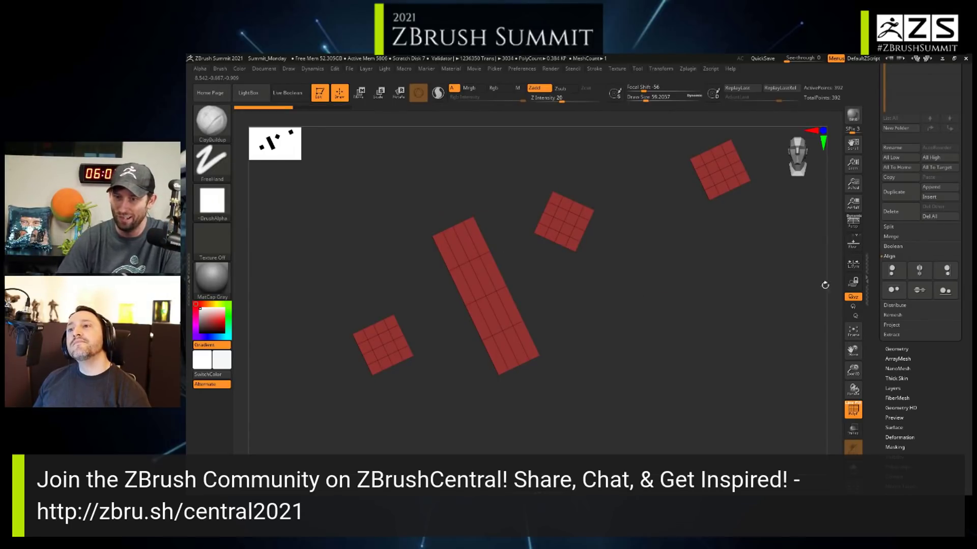
click(919, 270)
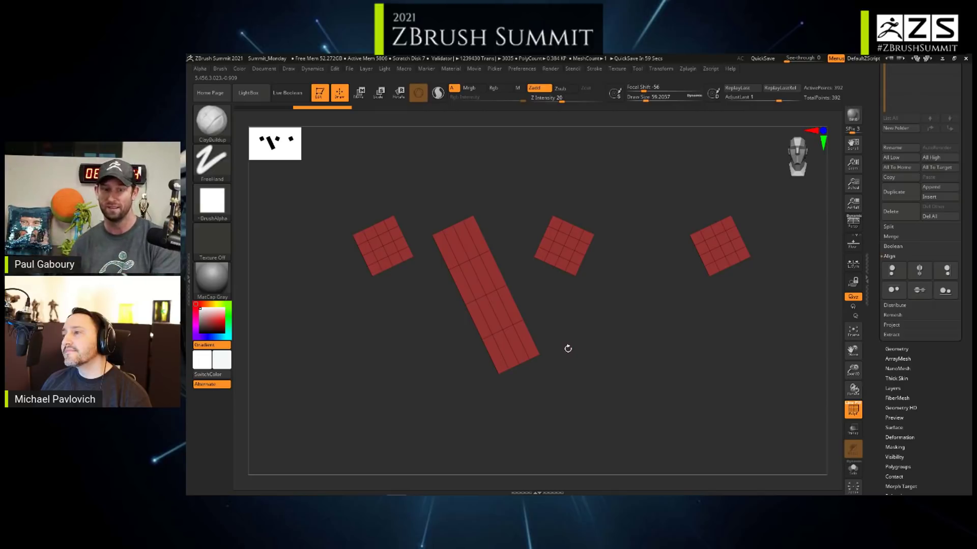
key(ctrl+z)
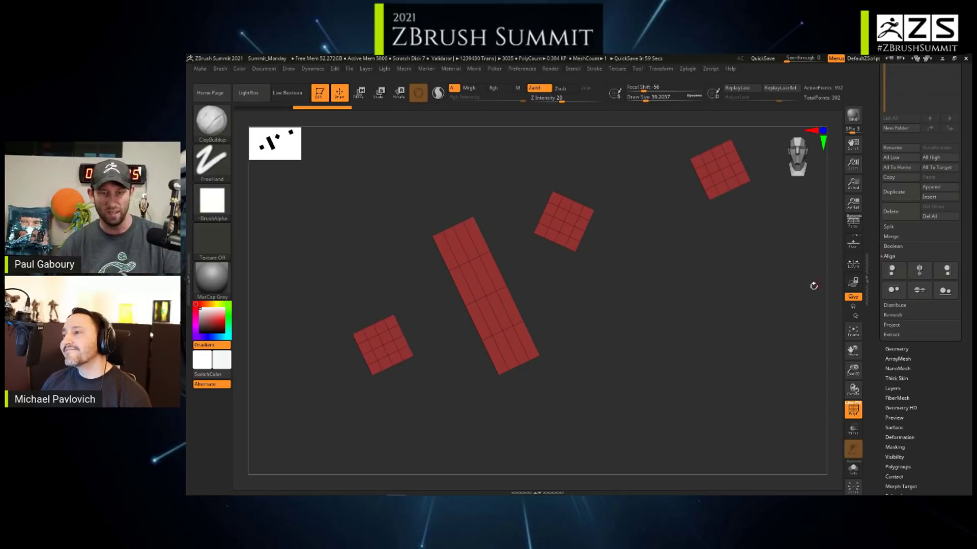
click(896, 276)
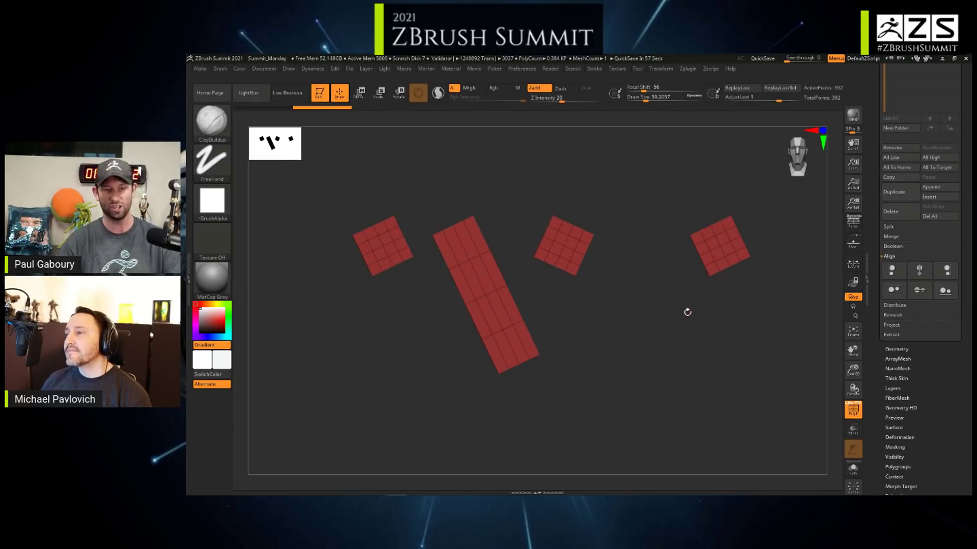
key(ctrl+z)
- Tilt the view so the blocks descend diagonally, try aligning their top edges, undo it, and restore the straight front view
mouse_move(702, 317)
shift+mouse_down()
mouse_move(672, 323)
mouse_move(704, 333)
shift+mouse_up()
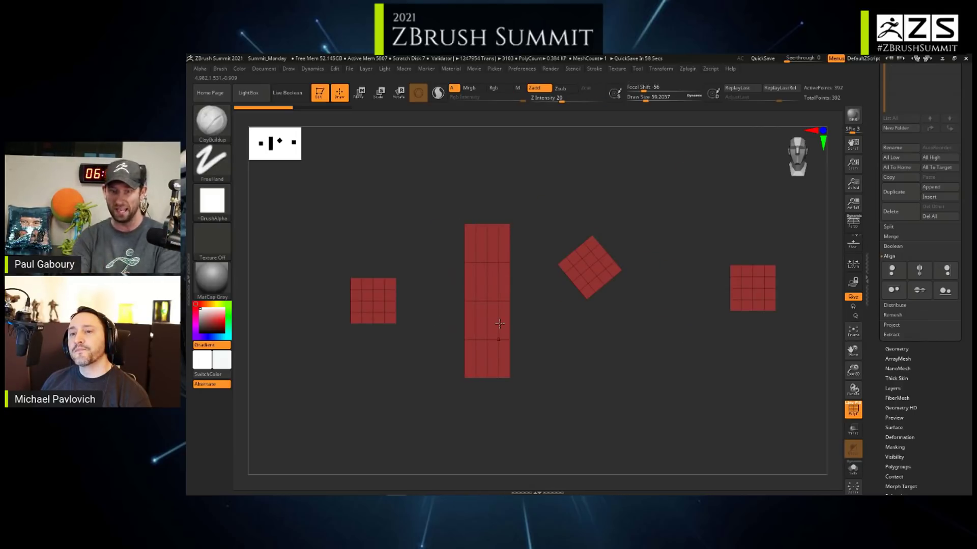
mouse_move(654, 338)
shift+mouse_down()
mouse_move(636, 279)
mouse_move(539, 397)
shift+mouse_up()
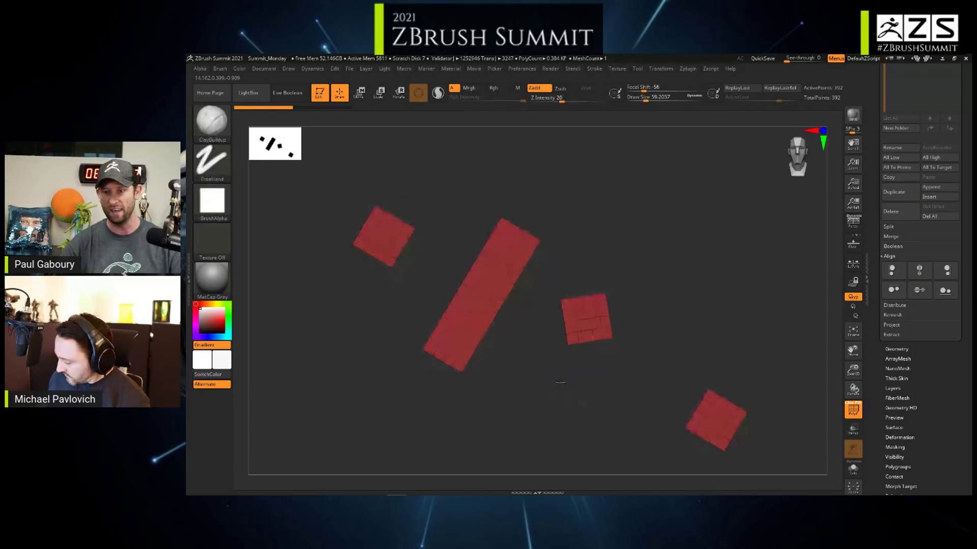
click(893, 290)
key(shift+f)
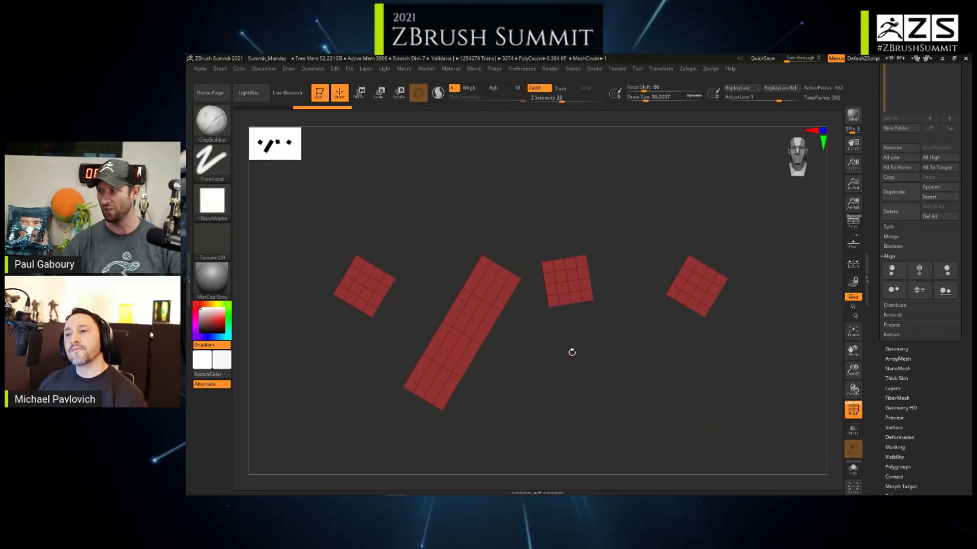
key(ctrl)
shift+drag(567, 353, 599, 345)
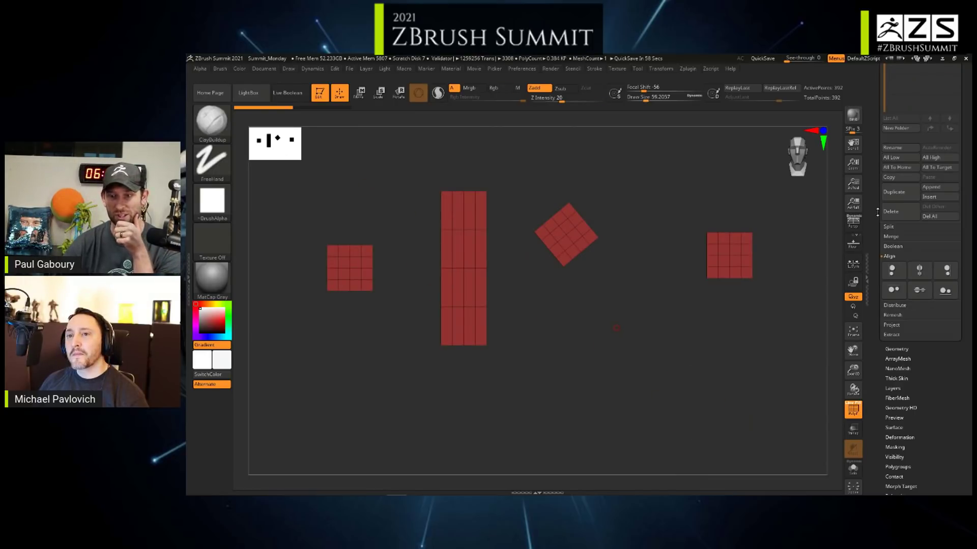
- Switch to the samurai's chest plate front tool, frame it in view, and turn the polyframe off
drag(872, 212, 875, 351)
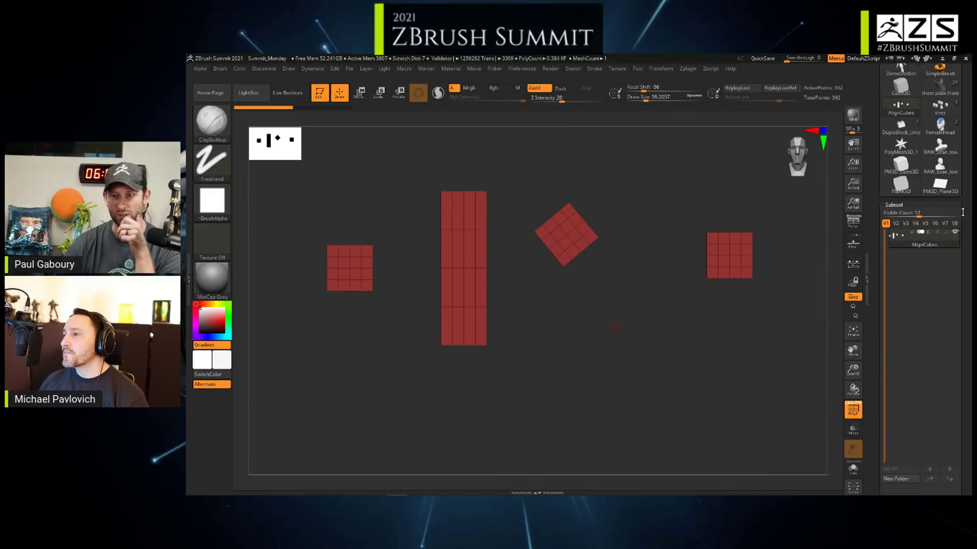
drag(963, 212, 961, 262)
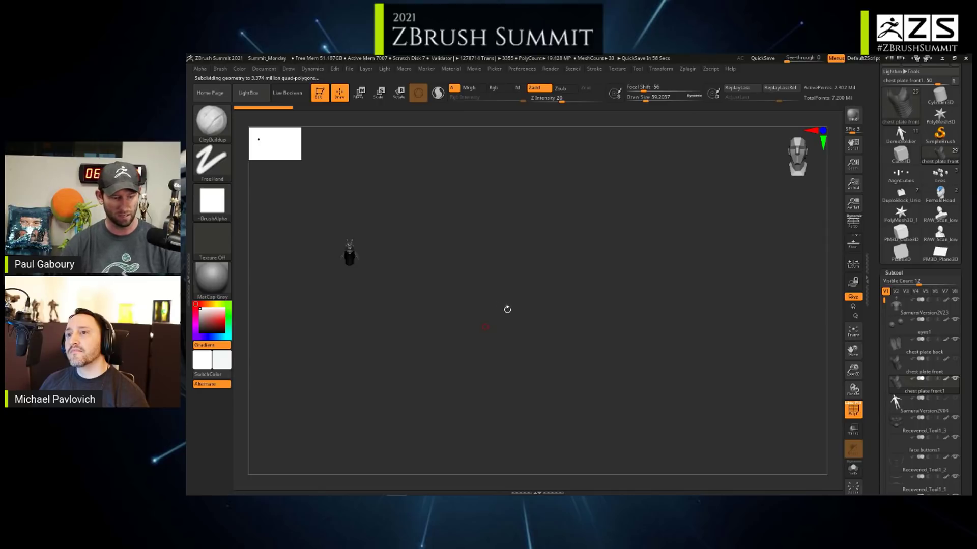
key(f)
key(shift+f)
alt+right_drag(567, 350, 568, 315)
- Choose the IMM ModelKit brush with the Circular_12 part and set the draw size to 12
key(b)
key(i)
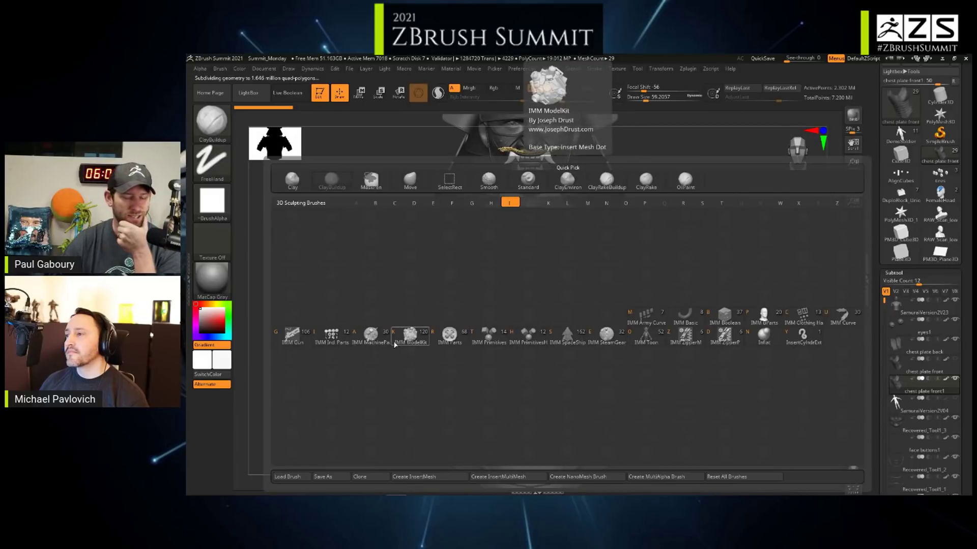
click(422, 342)
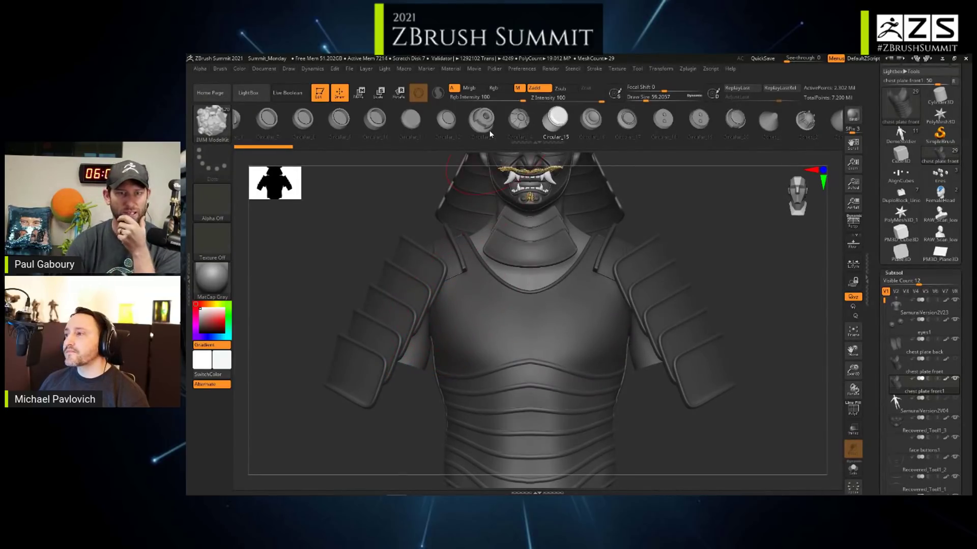
click(446, 120)
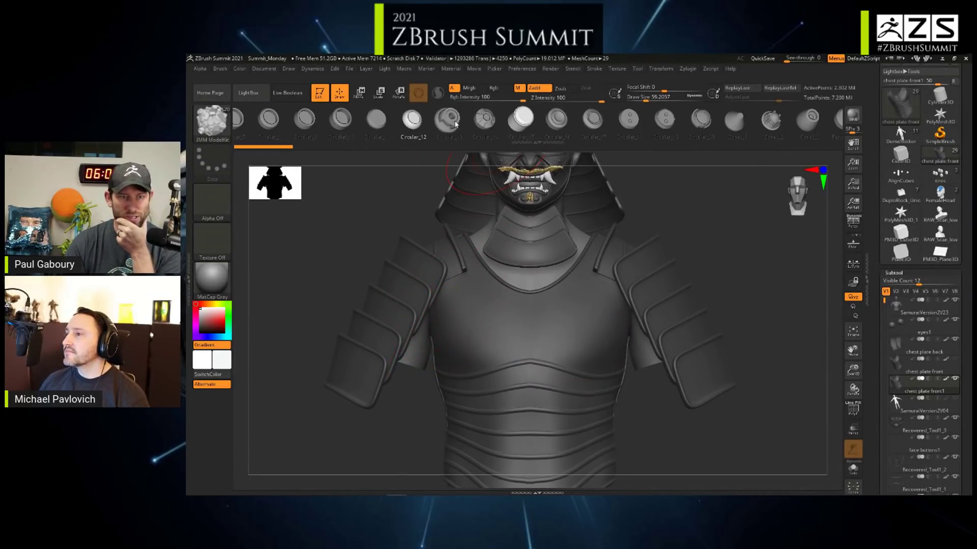
key(s)
drag(455, 345, 448, 345)
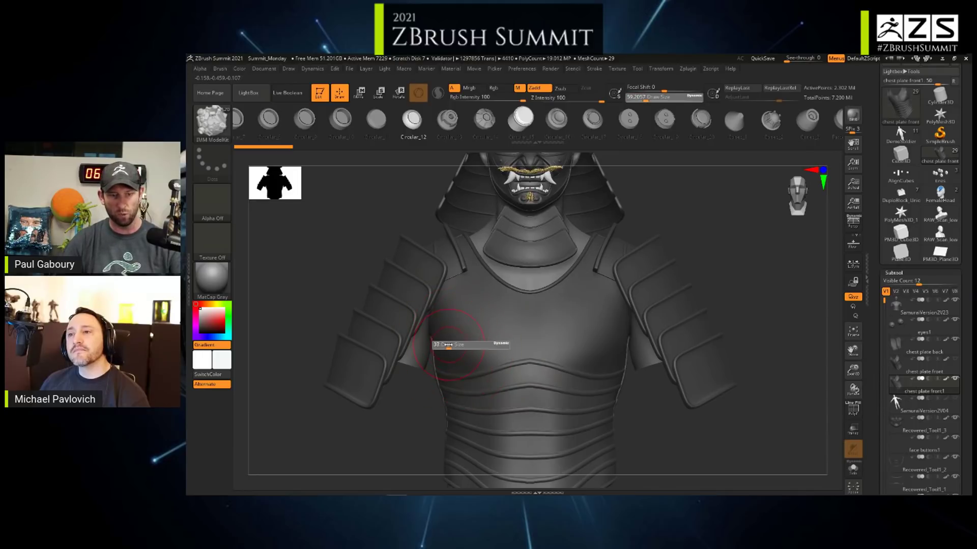
text(12)
key(Return)
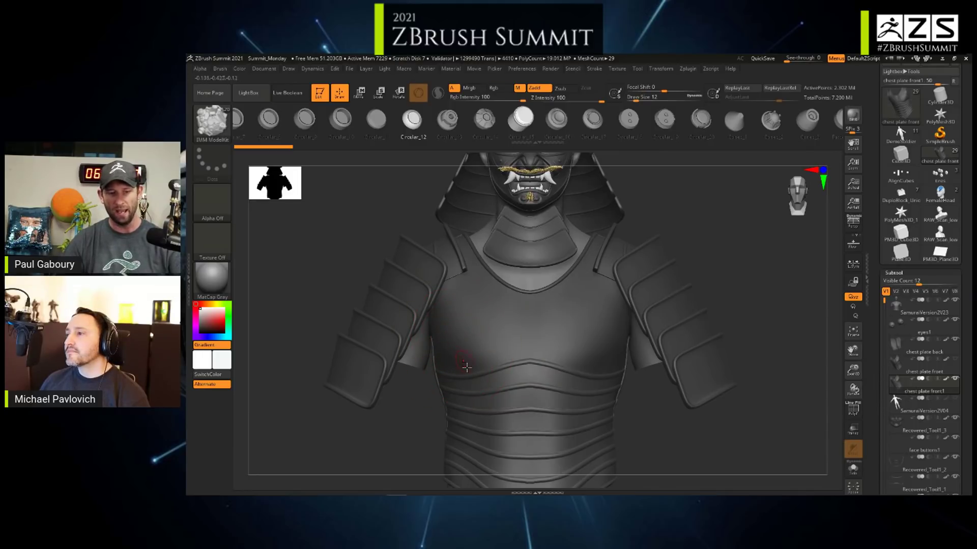
- Try inserting a row of mirrored rivets across the chest plate just above the upper abdominal ridge, and undo them
right_drag(462, 356, 480, 356)
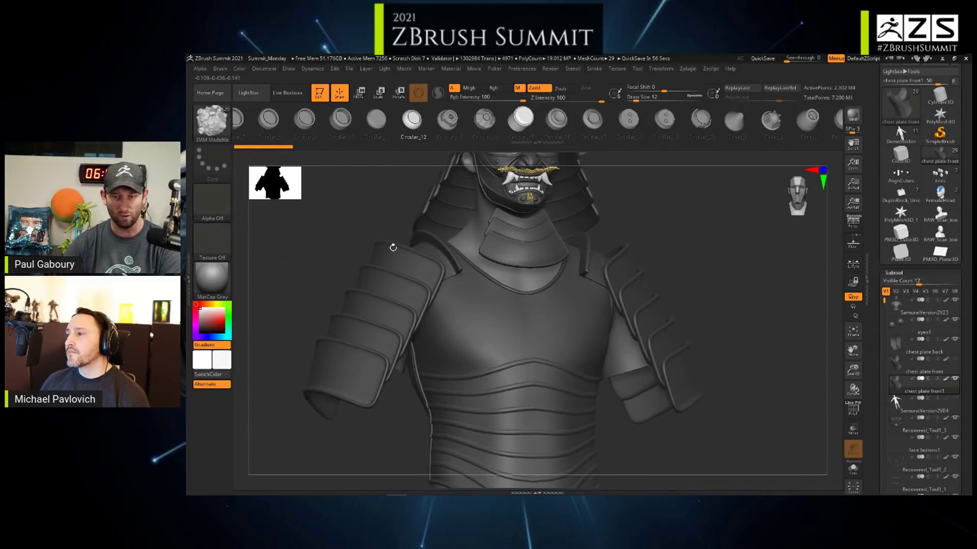
click(427, 365)
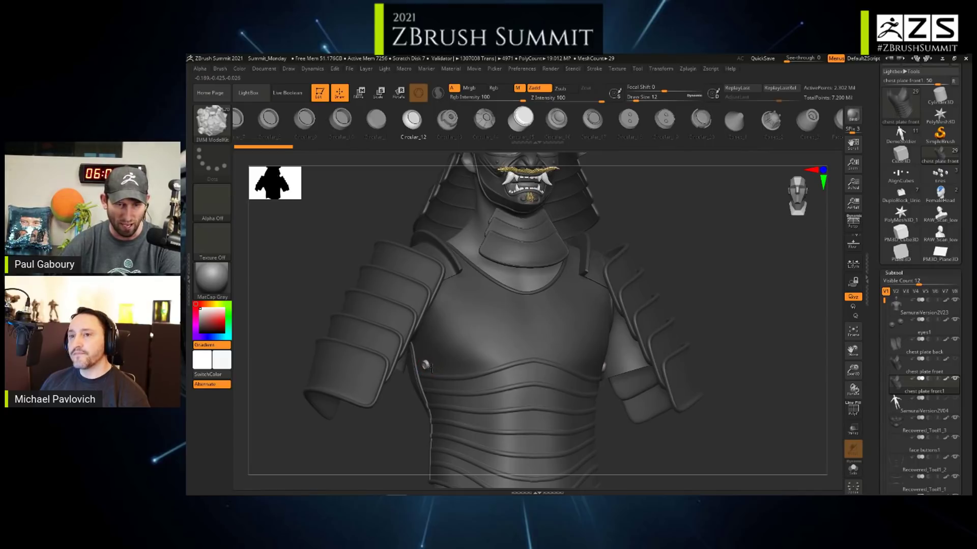
click(459, 365)
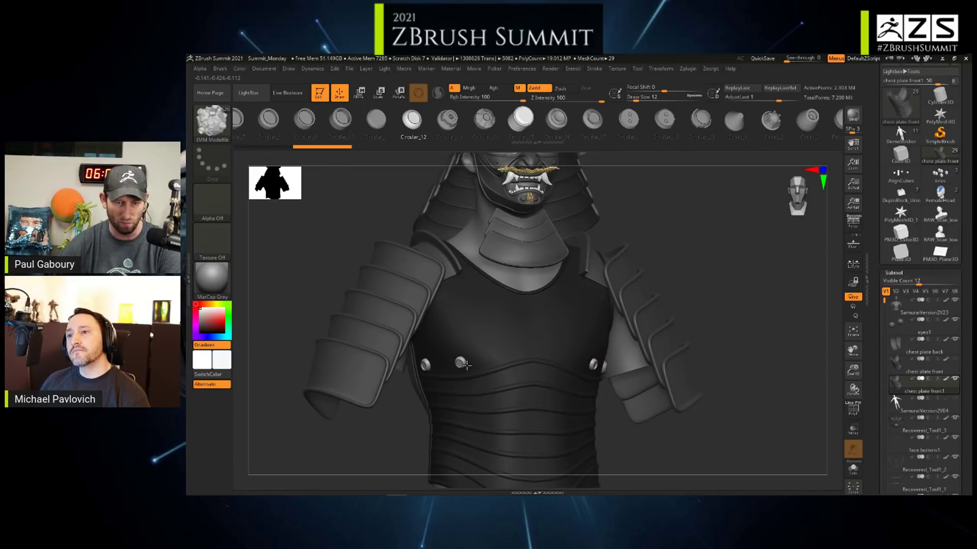
click(509, 355)
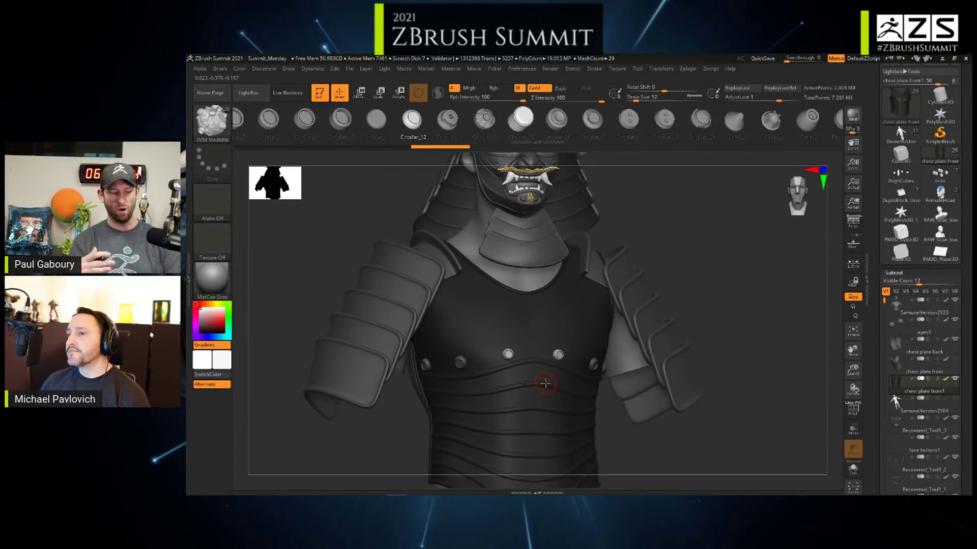
key(ctrl+z)
key(ctrl+z)
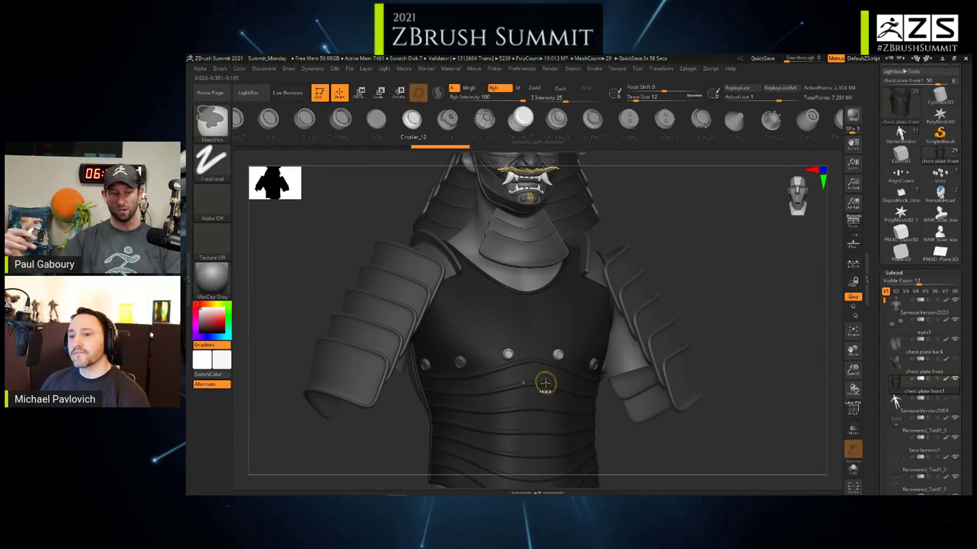
key(ctrl+z)
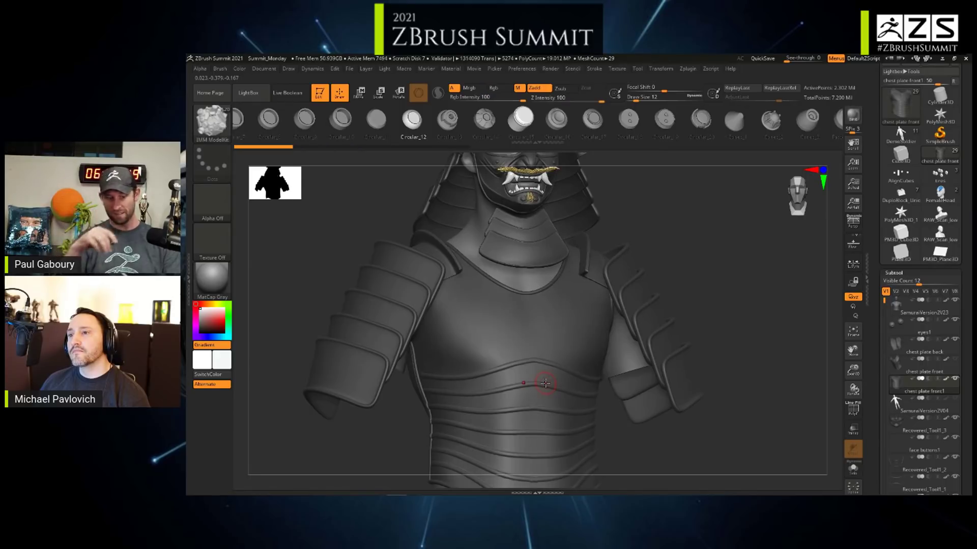
- Reduce the insert brush's draw size to 6
key(s)
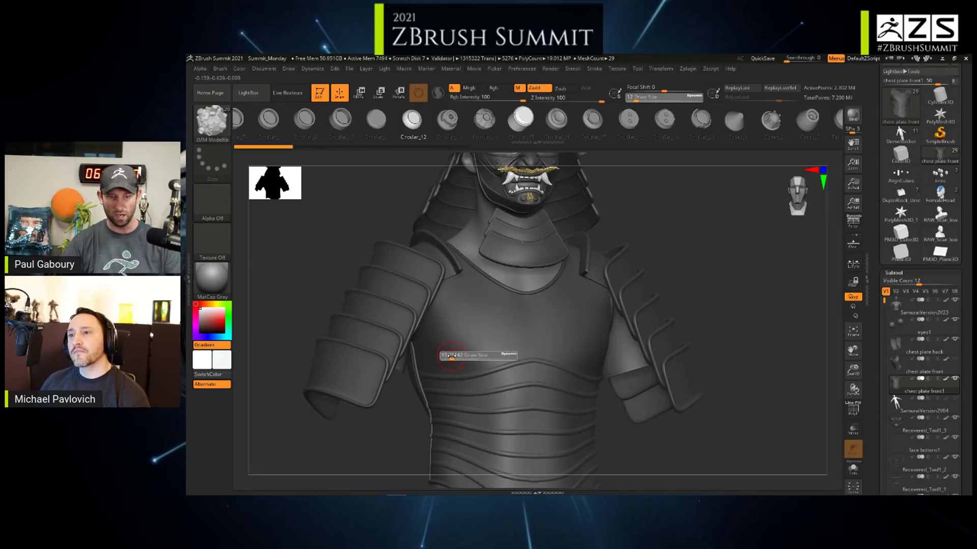
drag(449, 356, 446, 361)
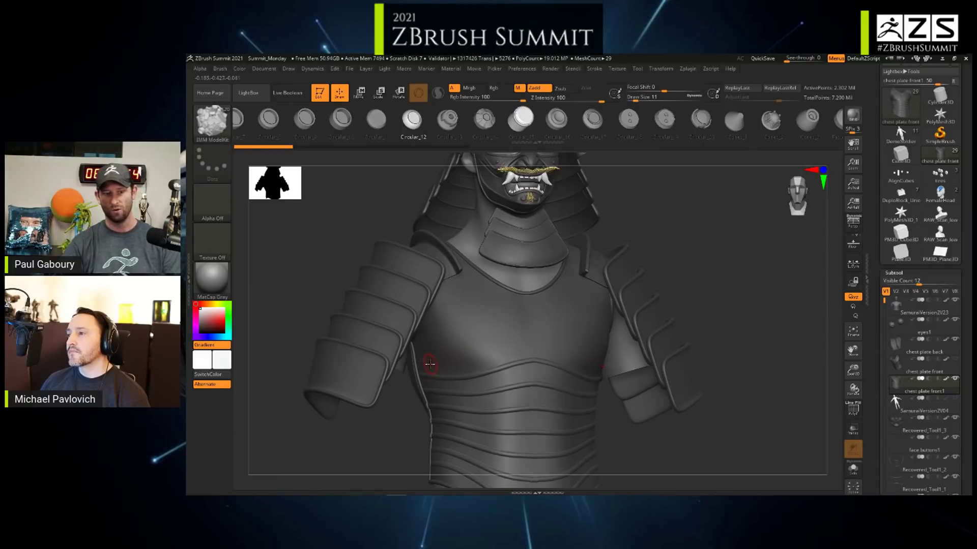
key(s)
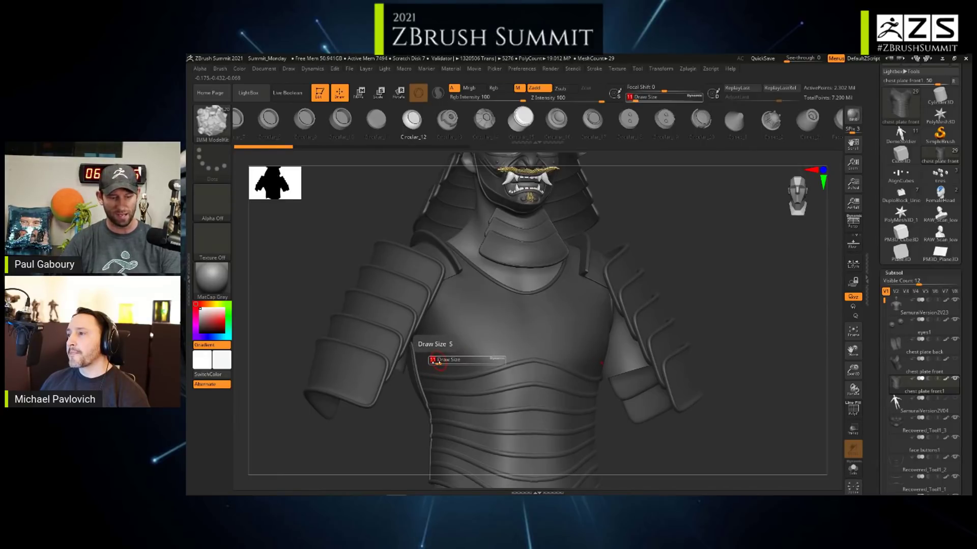
drag(434, 363, 429, 363)
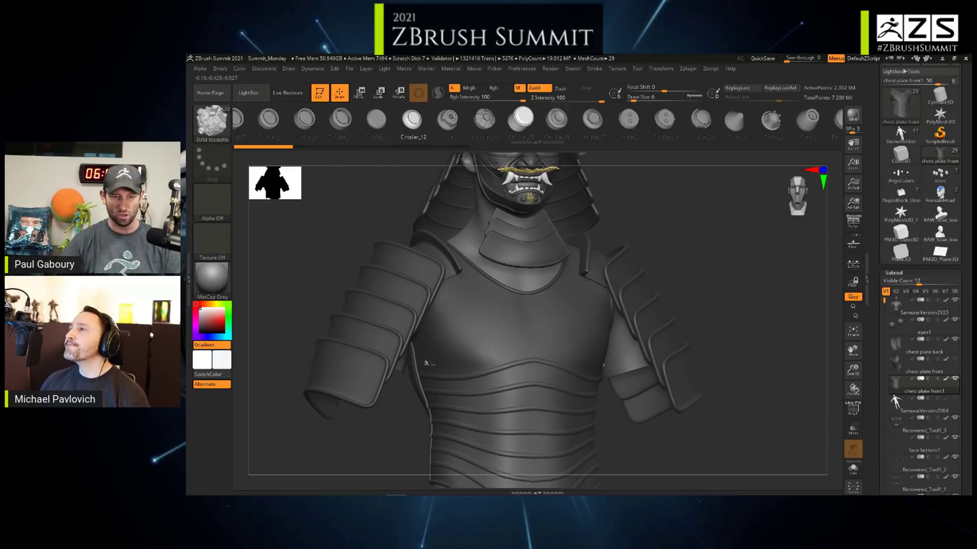
- Try placing the mirrored rivets above the abdominal ridge at the smaller size, and undo all of them
click(467, 363)
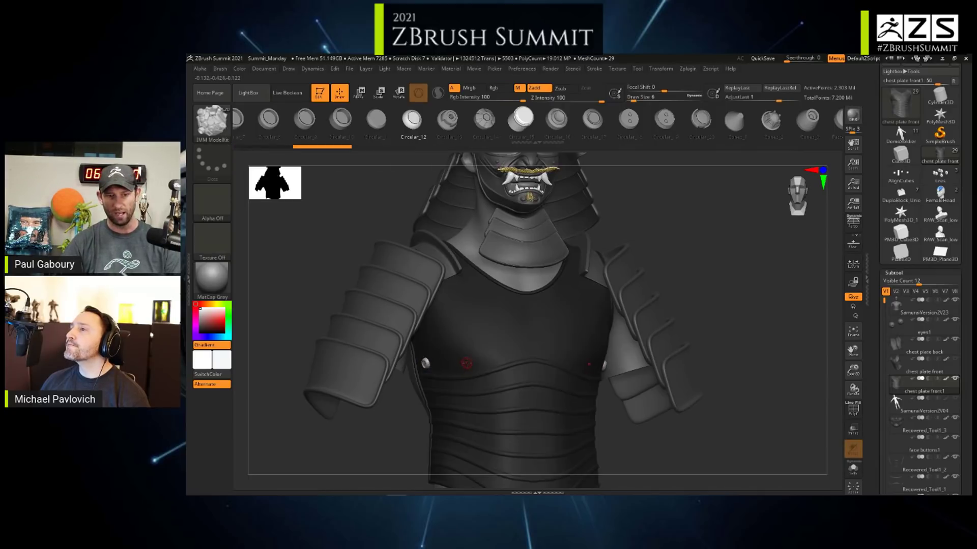
drag(466, 363, 473, 374)
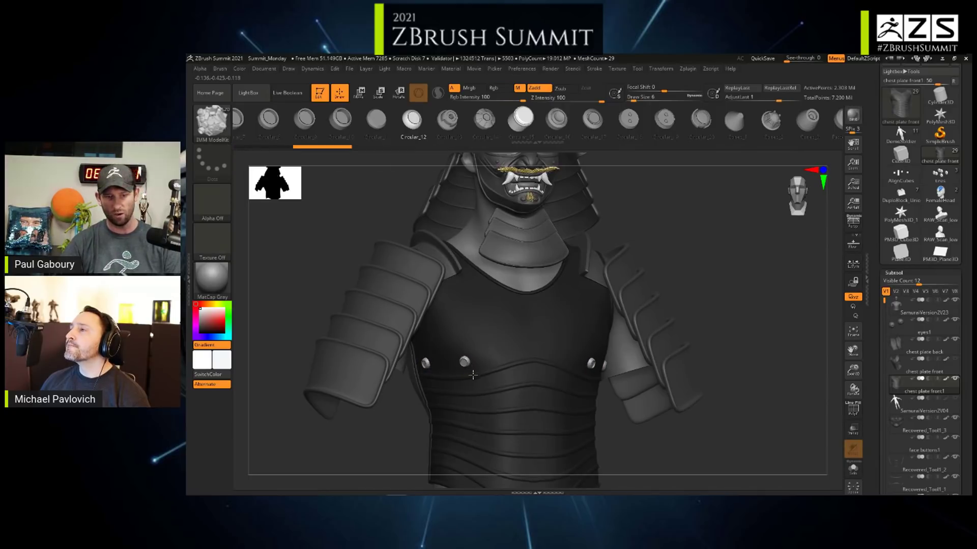
click(504, 354)
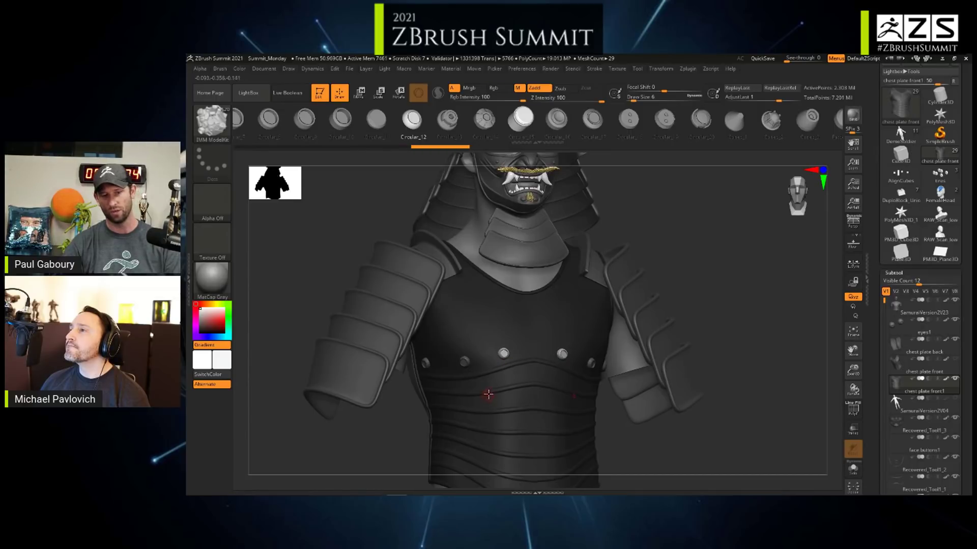
key(ctrl+z)
key(ctrl+z)
key(ctrl+z)
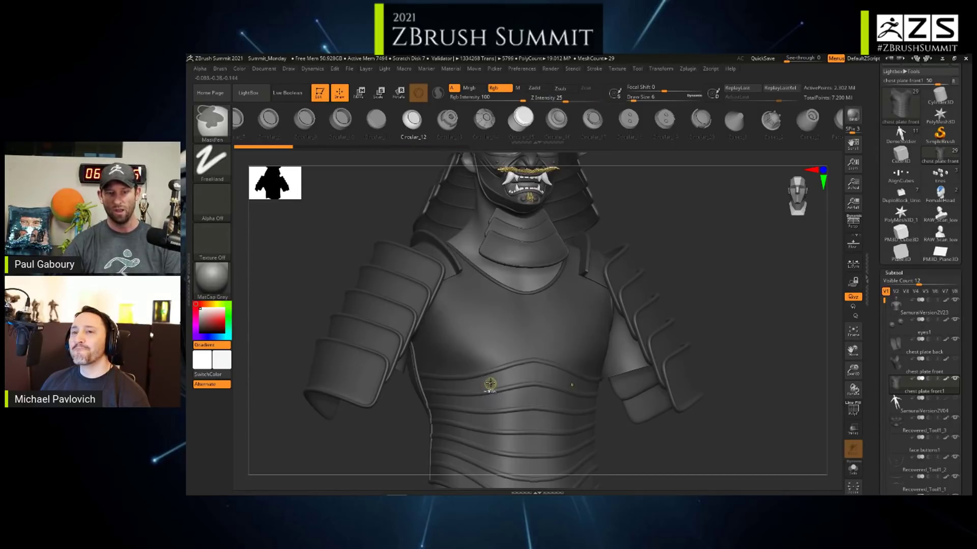
- Insert three mirrored pairs of rivets in a horizontal row across the middle of the chest plate, and clear the mask
click(428, 333)
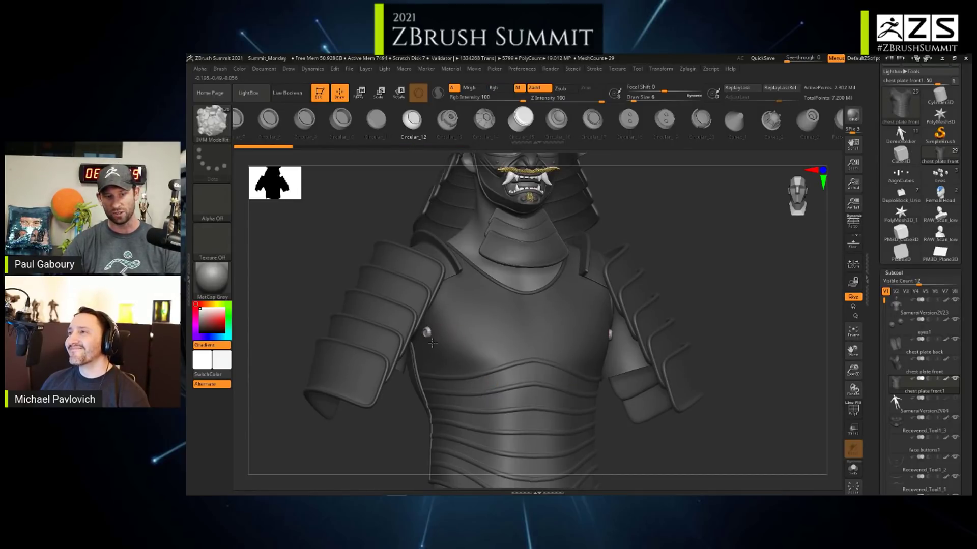
click(466, 334)
click(512, 332)
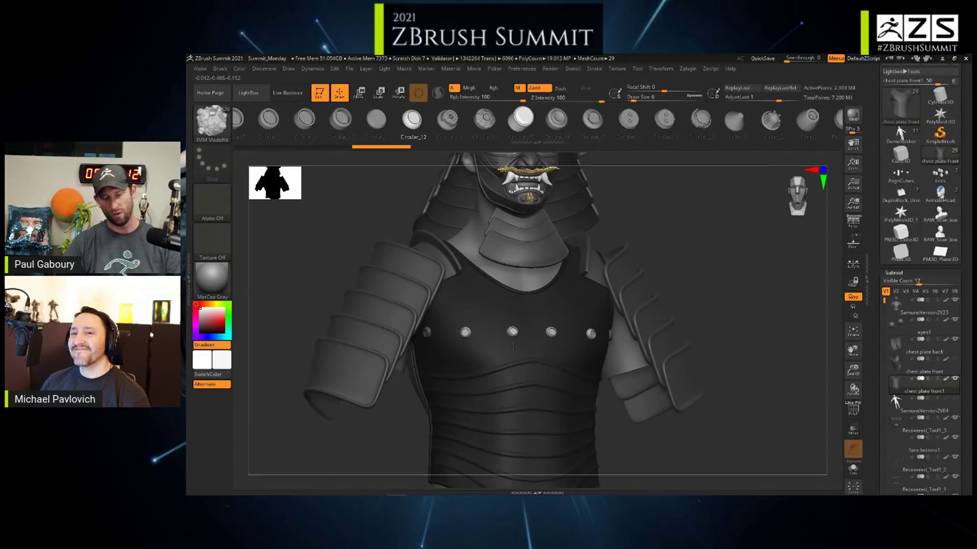
ctrl+drag(753, 356, 783, 392)
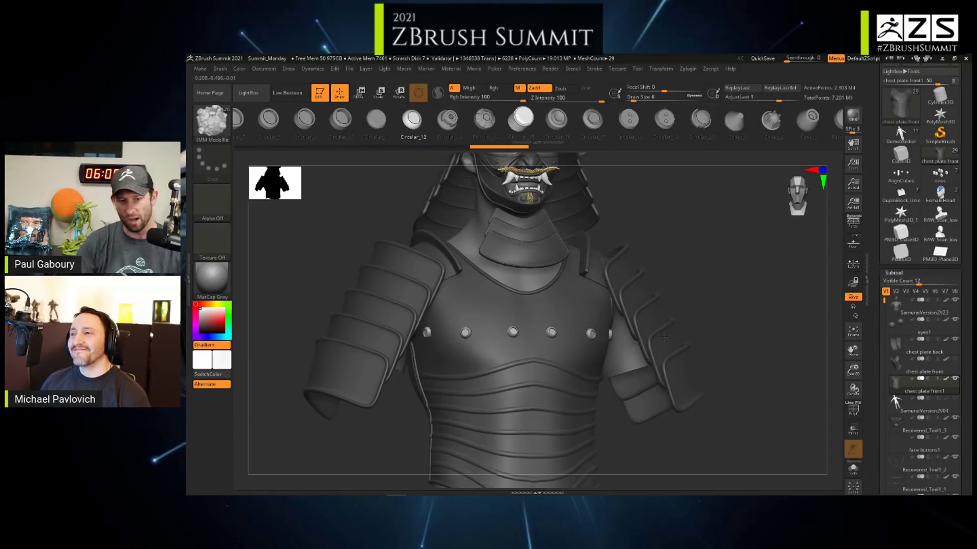
- Solo the chest plate and isolate its rivets so only they are visible, facing the front
click(853, 468)
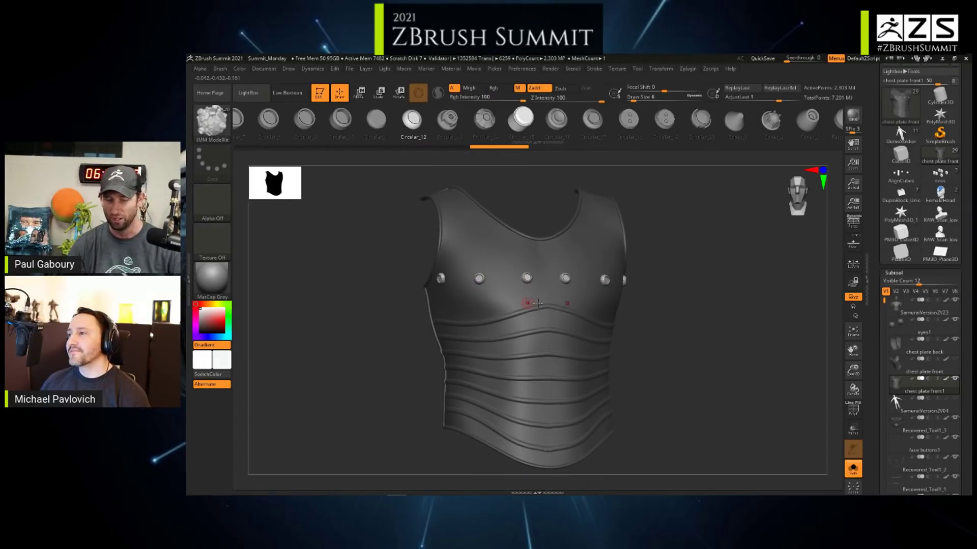
ctrl+shift+click(527, 278)
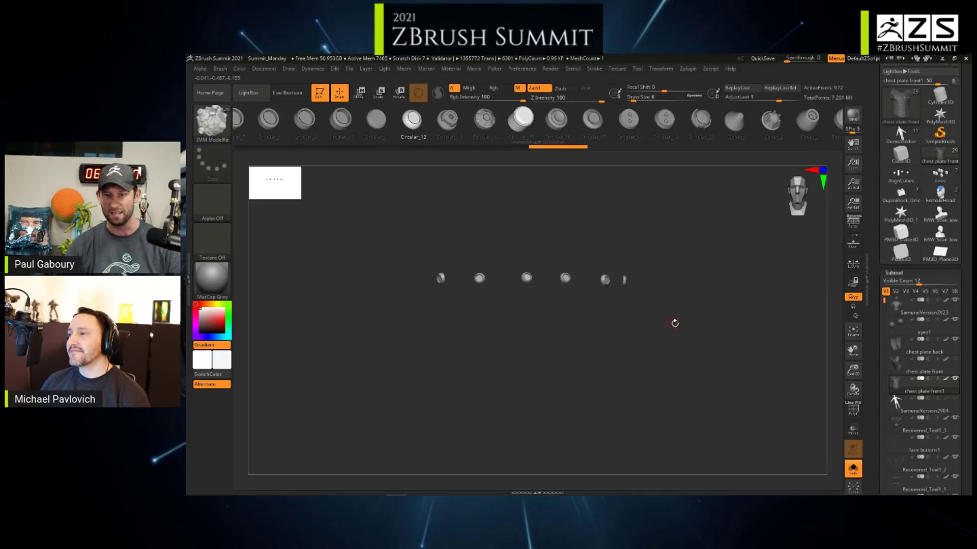
drag(666, 329, 673, 319)
- Align the isolated rivets by their vertical centers using the subtool Align options
drag(897, 273, 896, 273)
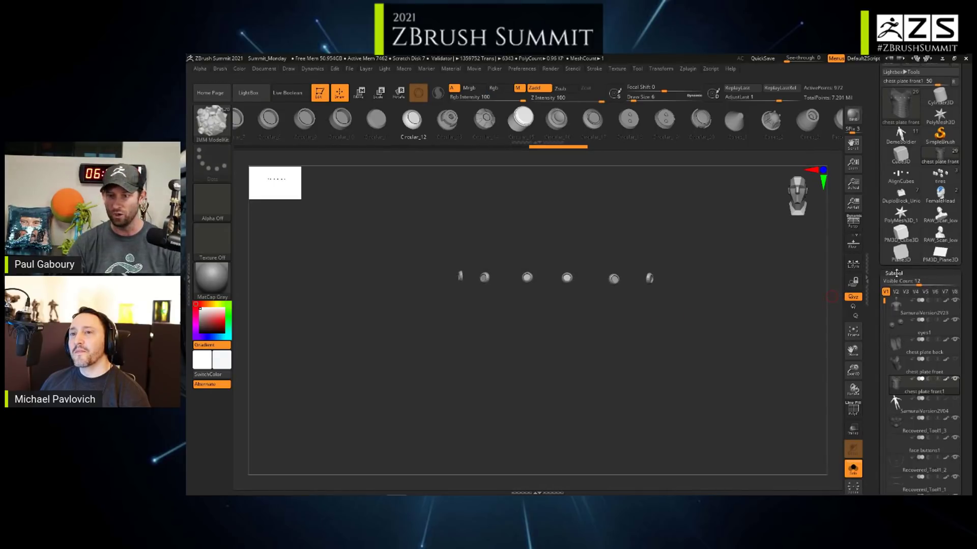
click(894, 273)
click(895, 127)
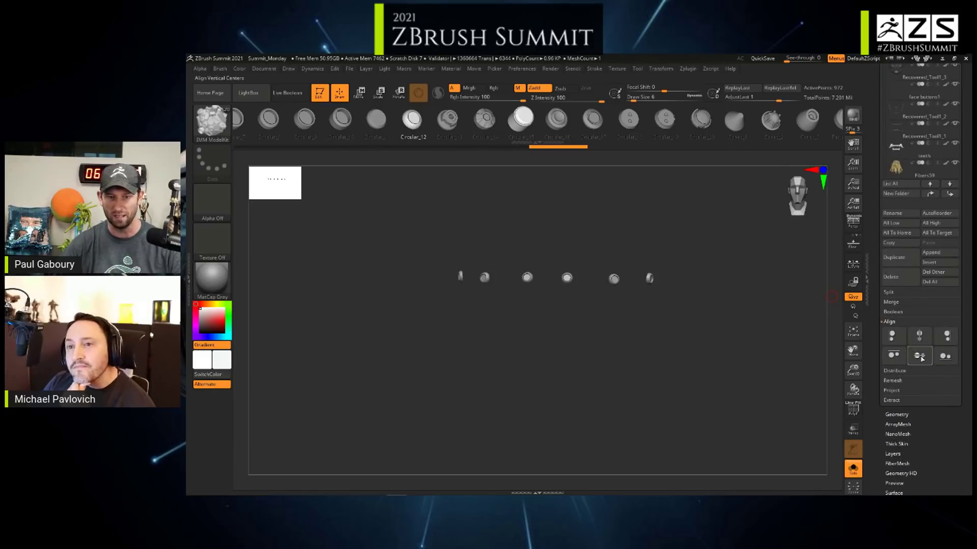
click(918, 358)
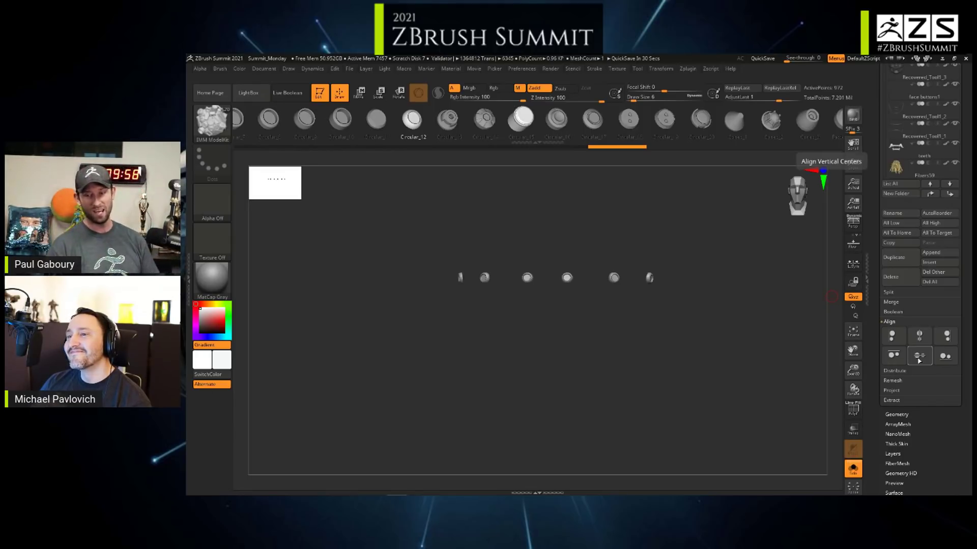
- Unhide the chest plate, turn Solo off to show the other armor, and face the model frontally
ctrl+shift+click(764, 343)
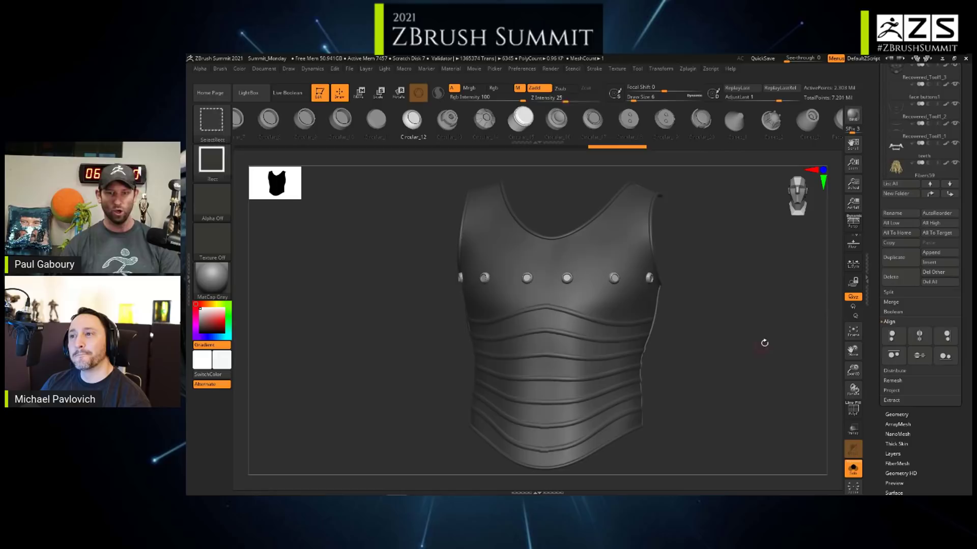
click(852, 468)
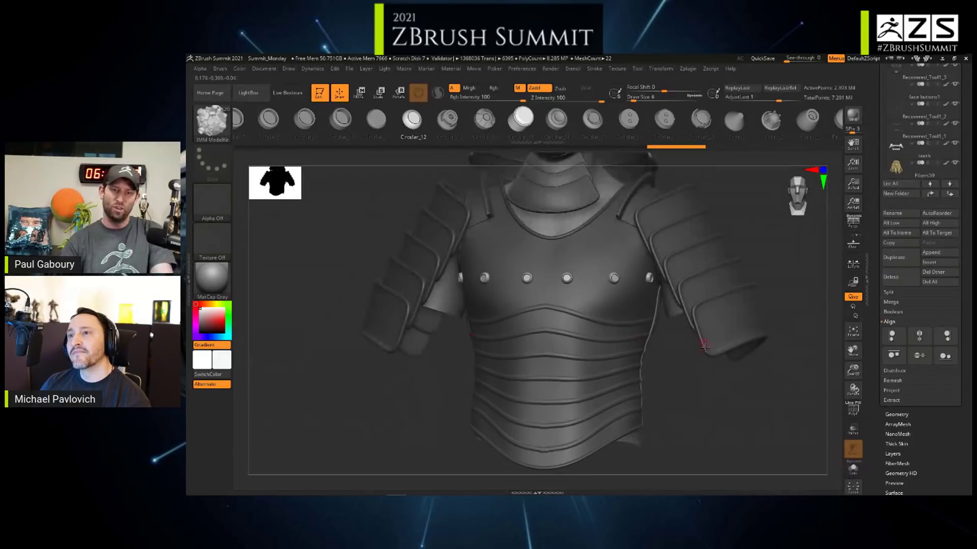
drag(705, 393, 690, 375)
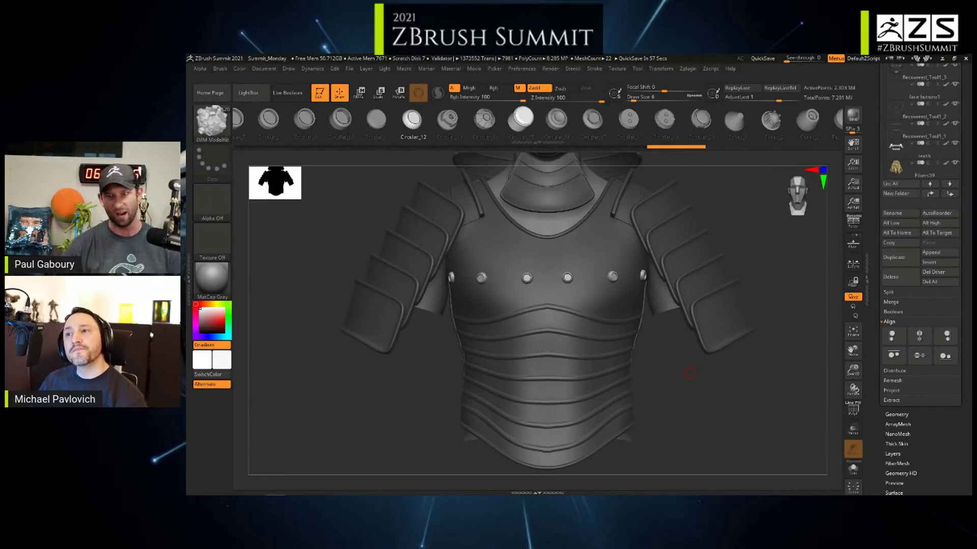
- Switch to the DuploBlock toy scene tool, frame it, and rotate to a side view of the blocks and trucks
scroll(910, 285, up, 10)
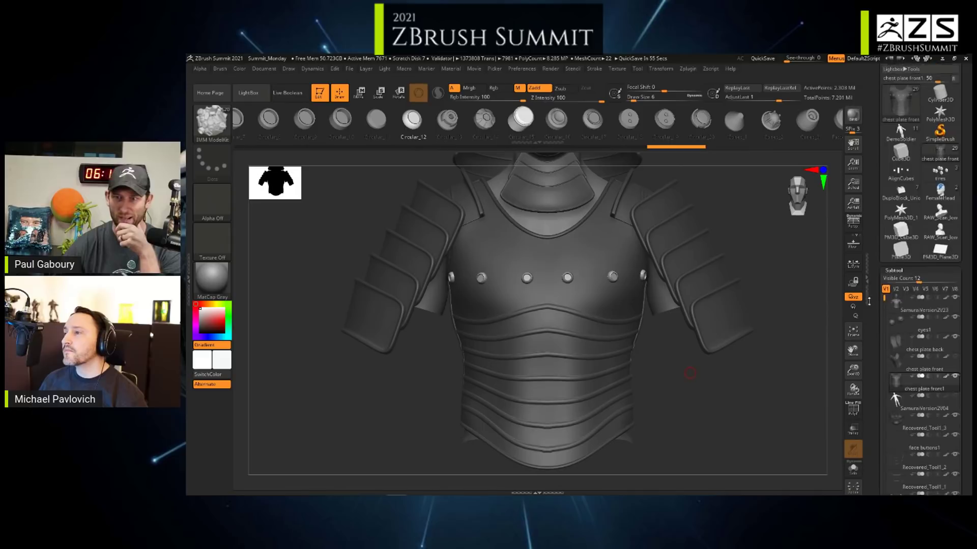
click(900, 200)
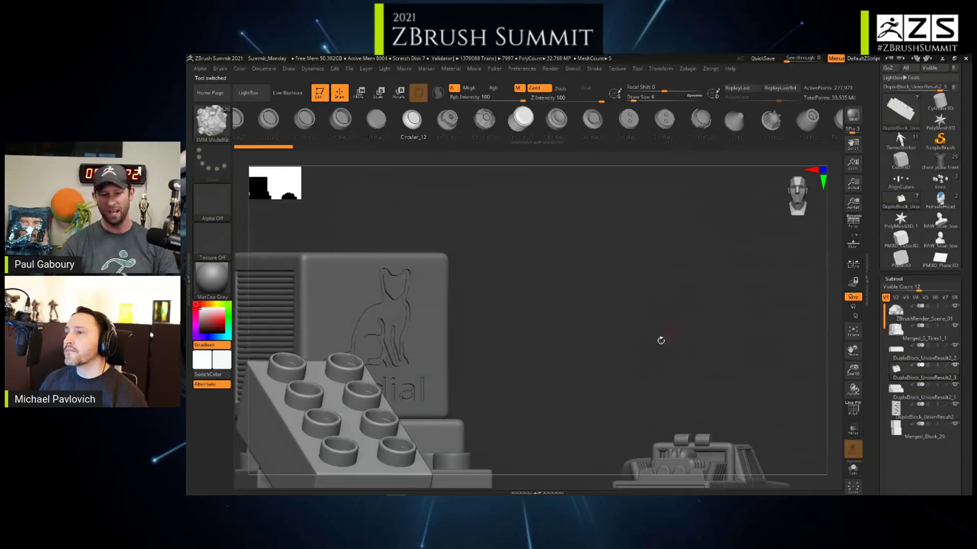
key(ctrl)
key(f)
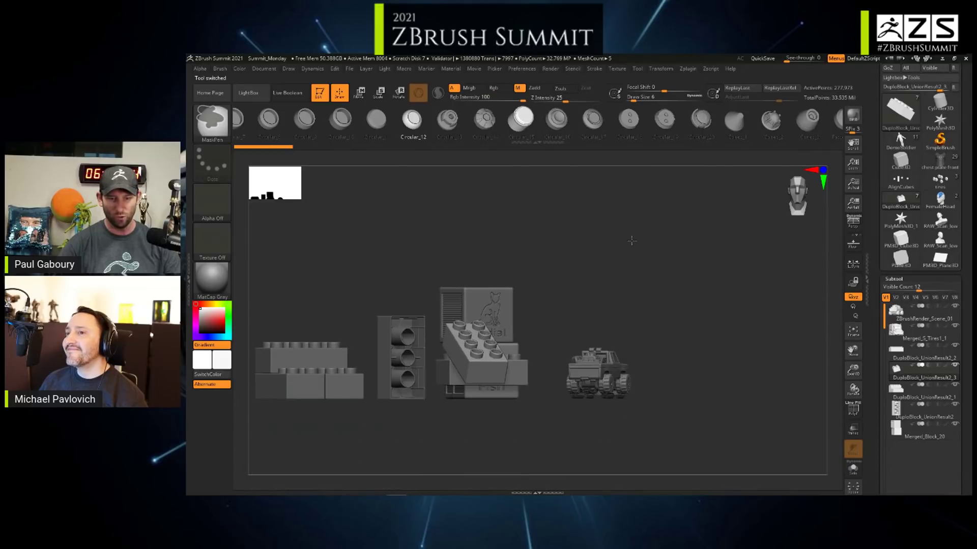
mouse_move(689, 343)
mouse_down()
mouse_move(478, 383)
mouse_move(578, 388)
mouse_up()
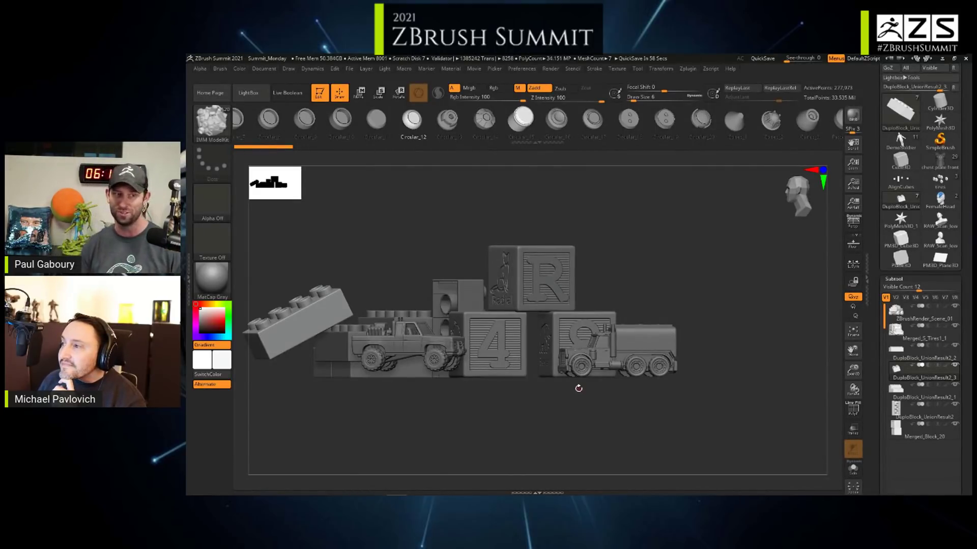
- Select the ClayBuildup brush
key(b)
key(c)
key(b)
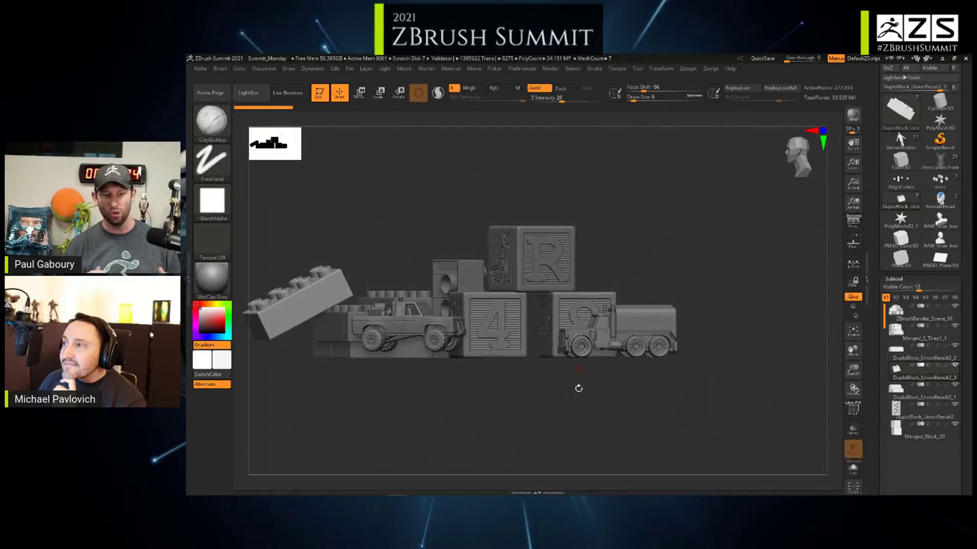
- Show the floor grid under the toy scene and make the letter blocks the active subtool
alt+drag(468, 383, 529, 389)
drag(602, 373, 647, 372)
drag(579, 391, 621, 393)
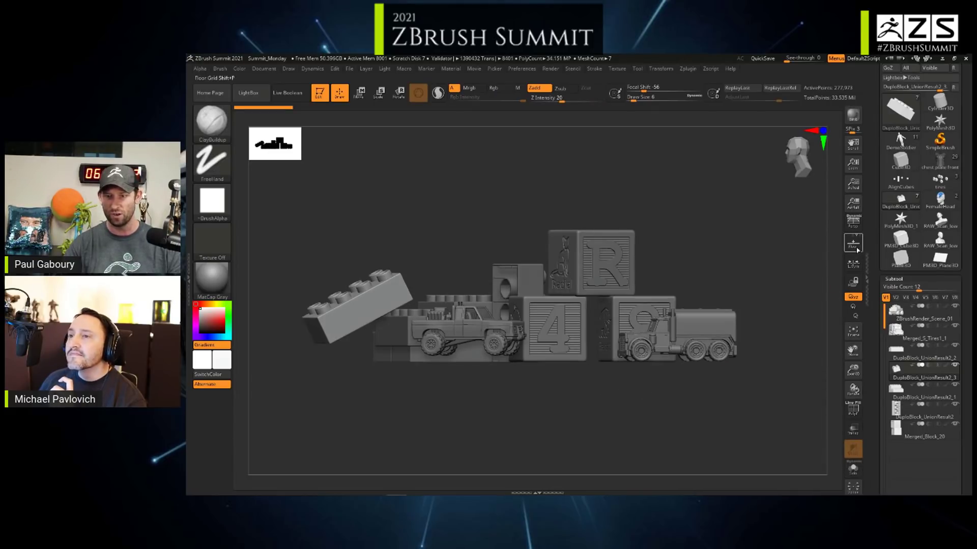
key(shift+p)
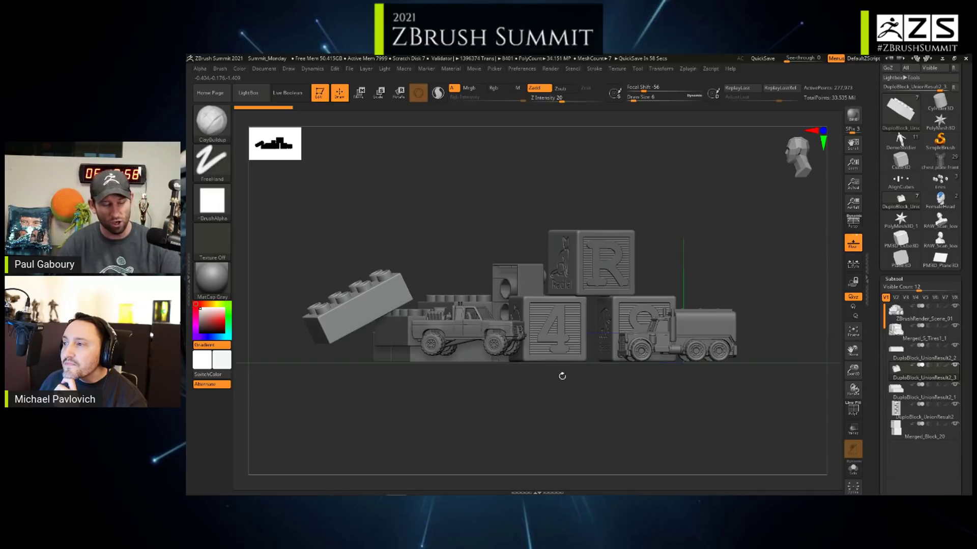
alt+click(570, 316)
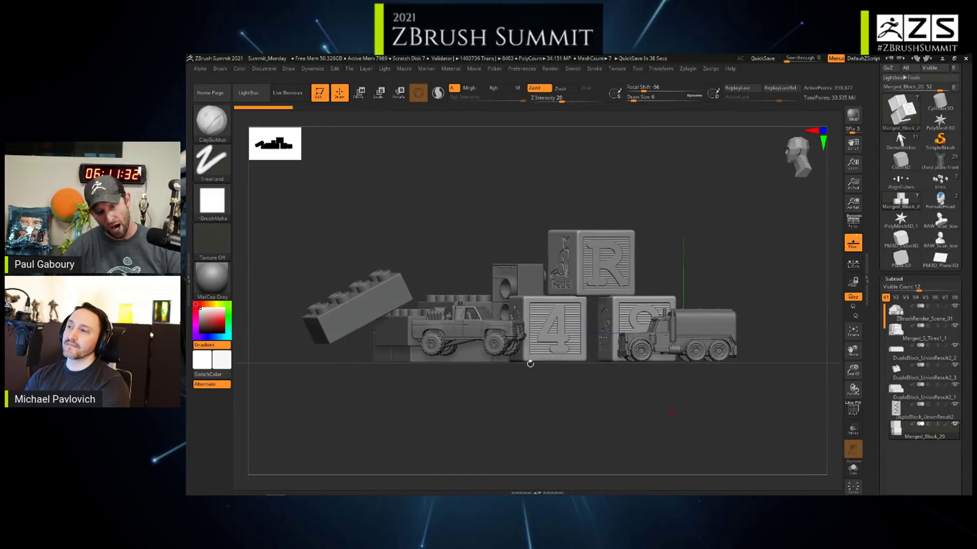
- Align the bottoms of the toys and blocks to the floor using the subtool Align options, and view the scene at an angle
drag(559, 373, 514, 376)
mouse_move(515, 376)
alt+right_down()
mouse_move(541, 368)
mouse_move(526, 368)
mouse_move(515, 371)
mouse_move(577, 374)
mouse_move(584, 366)
mouse_move(529, 347)
mouse_move(592, 343)
alt+right_up()
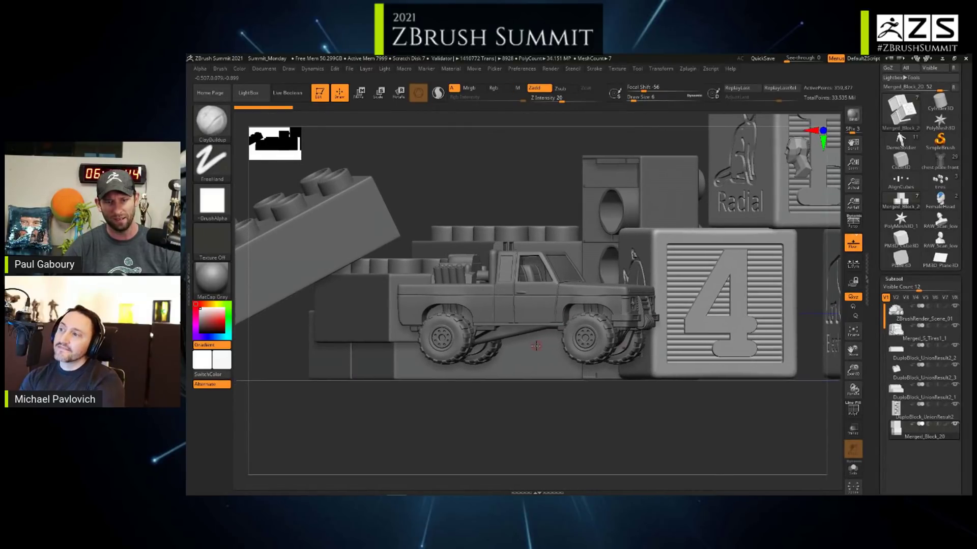
ctrl+right_drag(791, 340, 777, 322)
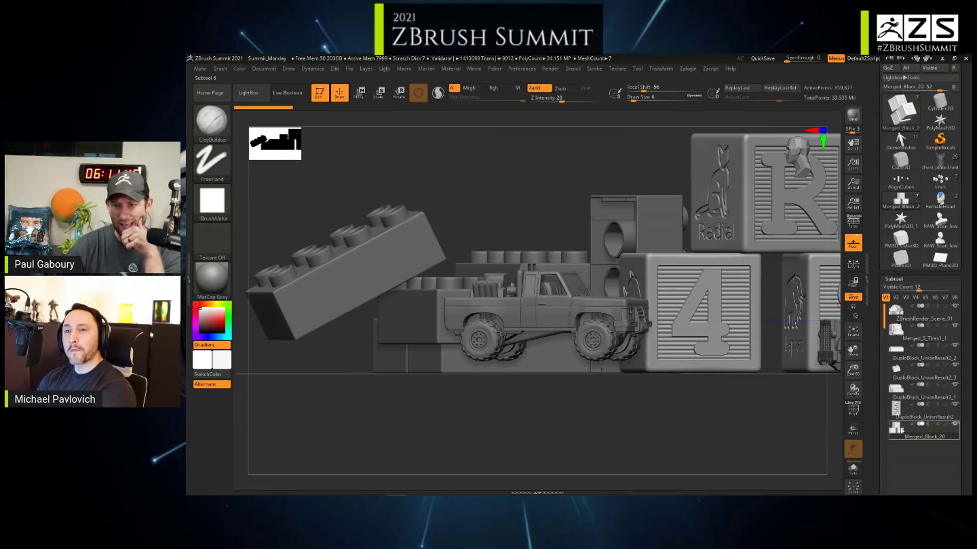
mouse_move(962, 334)
scroll(946, 254, down, 10)
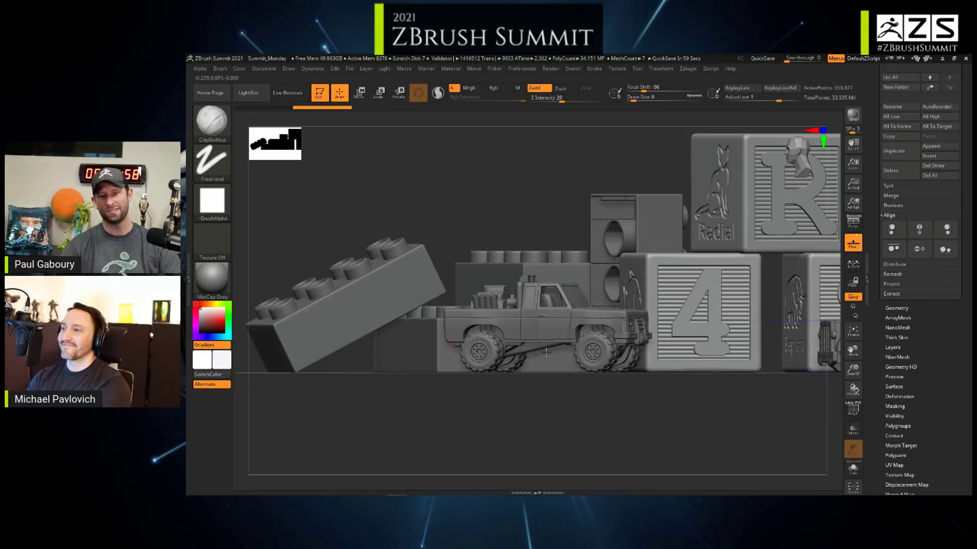
mouse_move(662, 398)
ctrl+right_down()
mouse_move(612, 388)
mouse_move(611, 417)
mouse_move(598, 413)
mouse_move(613, 428)
mouse_move(569, 424)
mouse_move(579, 427)
ctrl+right_up()
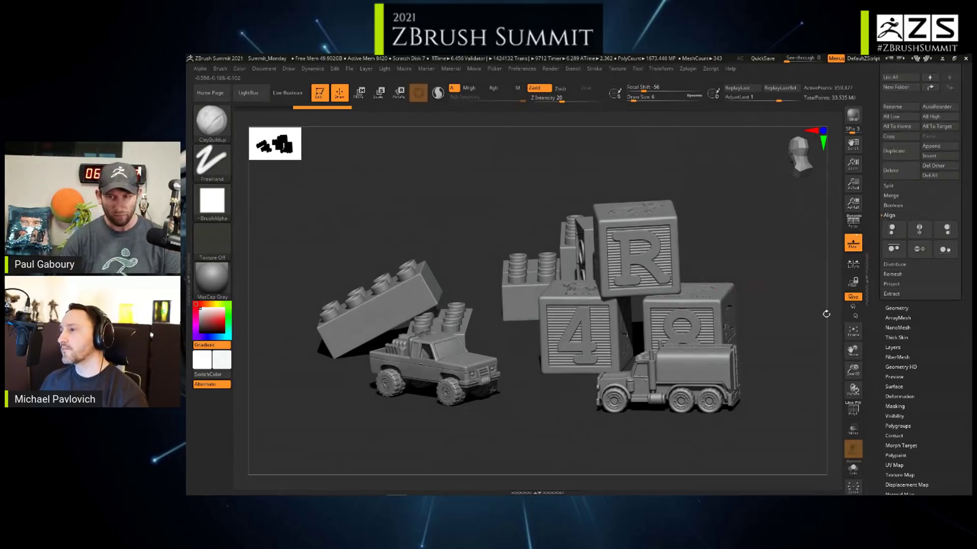
- Switch to the AlignCubes tool, face it frontally, and duplicate its subtool
drag(941, 351, 946, 381)
scroll(946, 381, up, 10)
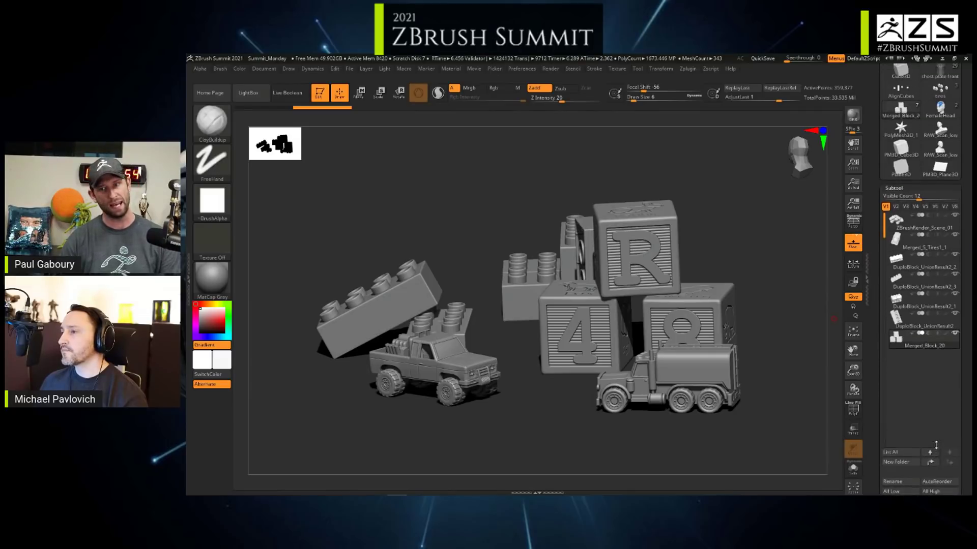
click(914, 130)
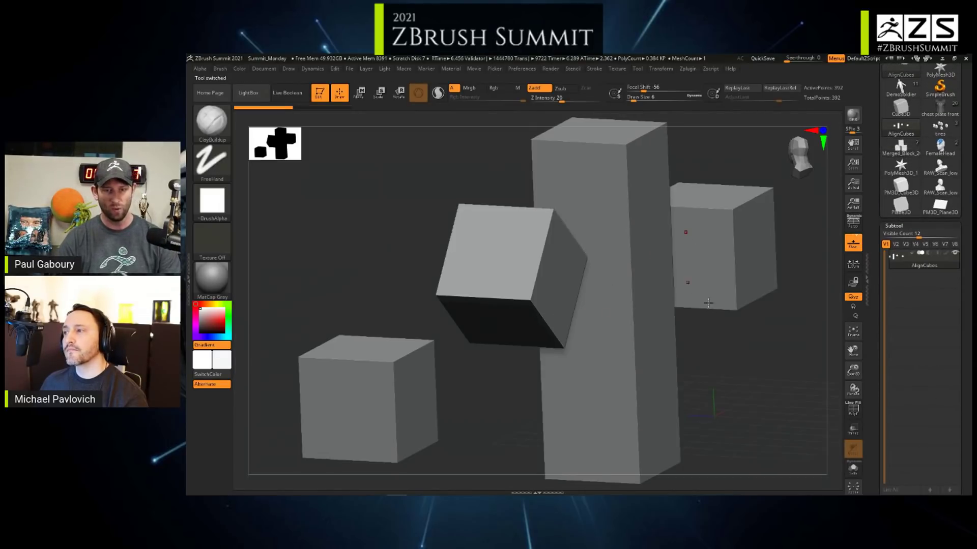
ctrl+right_drag(750, 375, 712, 306)
right_drag(539, 331, 636, 349)
alt+right_drag(605, 384, 635, 340)
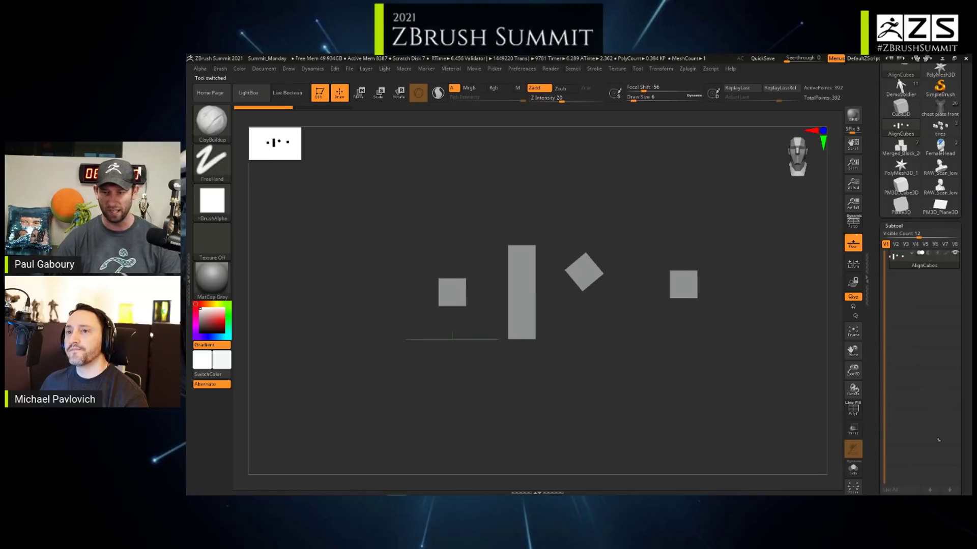
scroll(938, 440, down, 5)
click(901, 414)
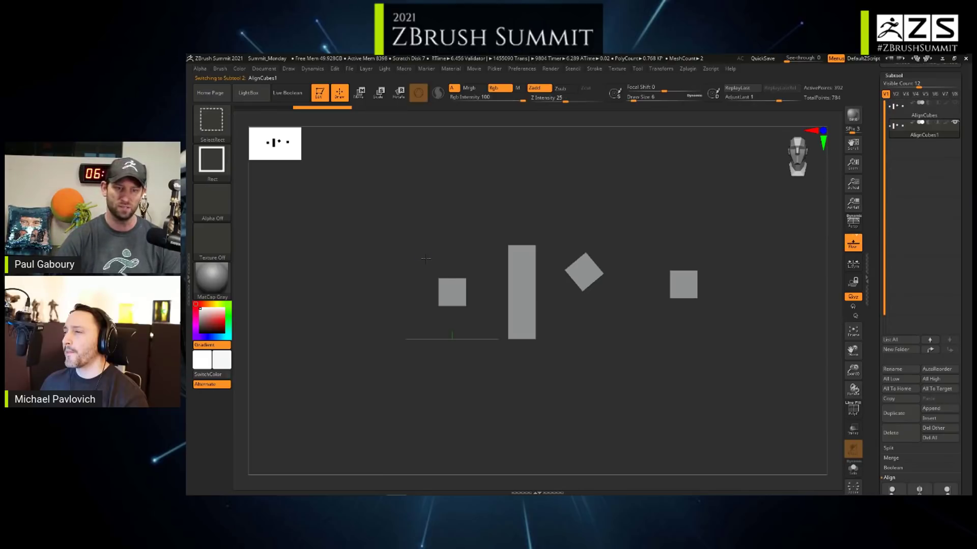
- Isolate the leftmost cube of the duplicated subtool and delete the hidden geometry
ctrl+shift+drag(419, 249, 490, 352)
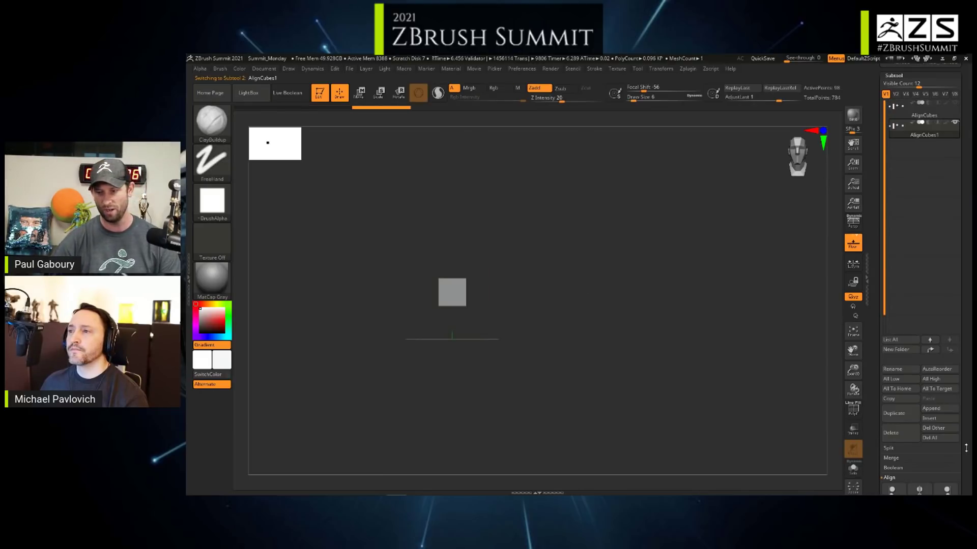
scroll(943, 347, down, 5)
click(897, 279)
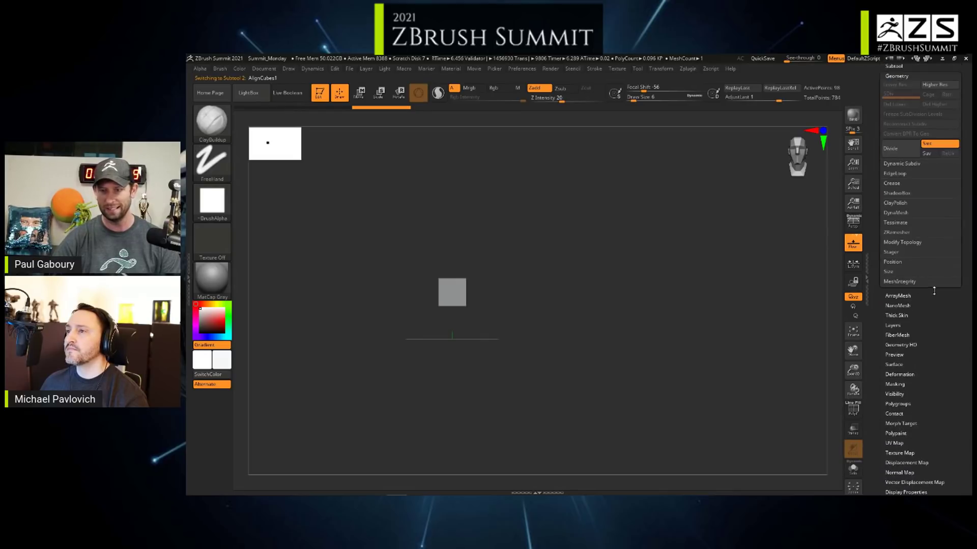
click(902, 243)
click(905, 282)
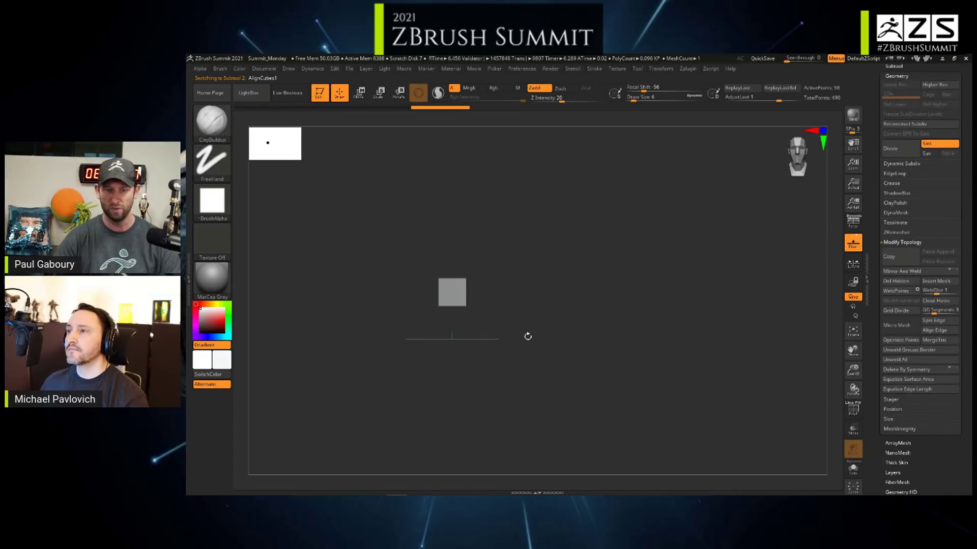
- Center the gizmo on the cube and copy it along X into a row of five unevenly spaced cubes
alt+right_drag(527, 335, 513, 373)
key(w)
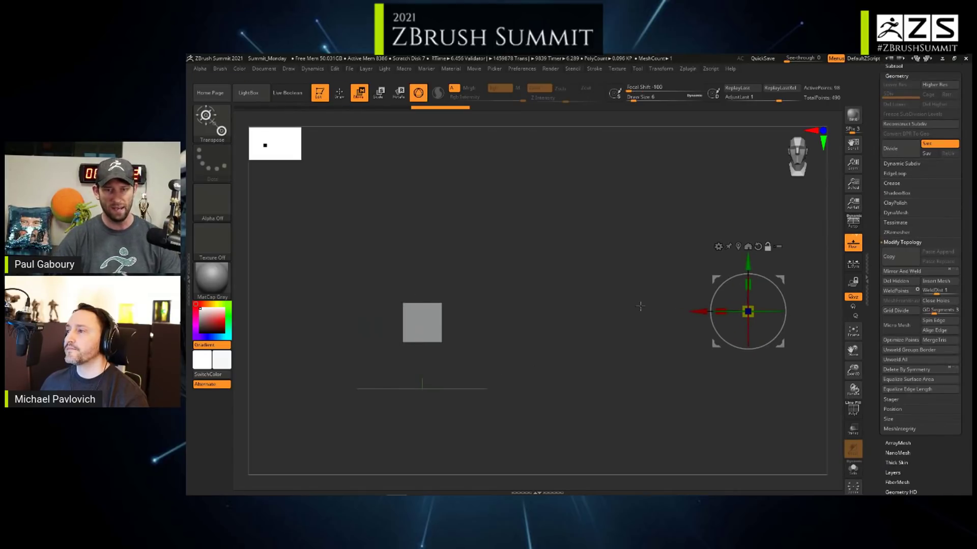
click(737, 246)
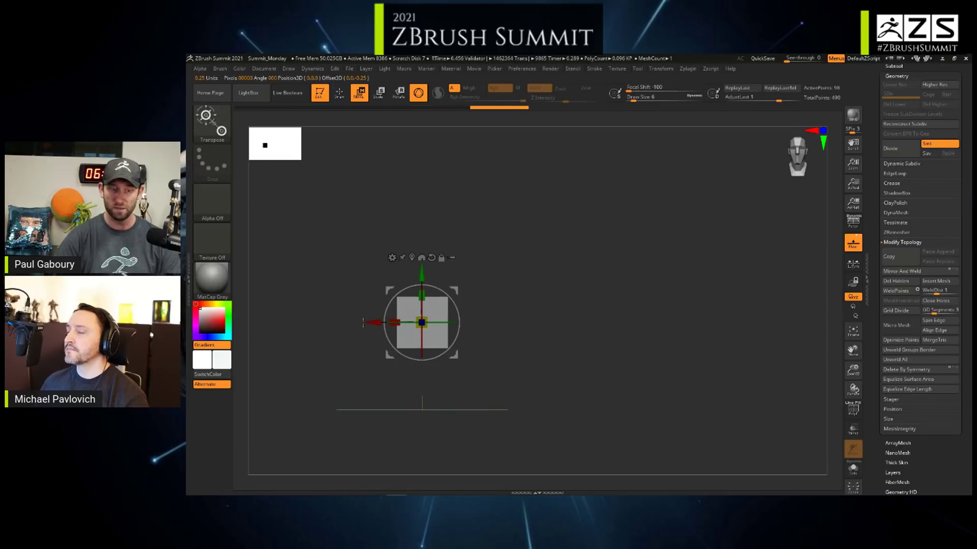
ctrl+drag(366, 322, 474, 322)
ctrl+drag(474, 322, 714, 323)
alt+right_drag(714, 323, 611, 327)
ctrl+drag(612, 328, 702, 329)
ctrl+drag(619, 401, 700, 407)
ctrl+right_drag(700, 408, 614, 392)
alt+right_drag(613, 392, 568, 370)
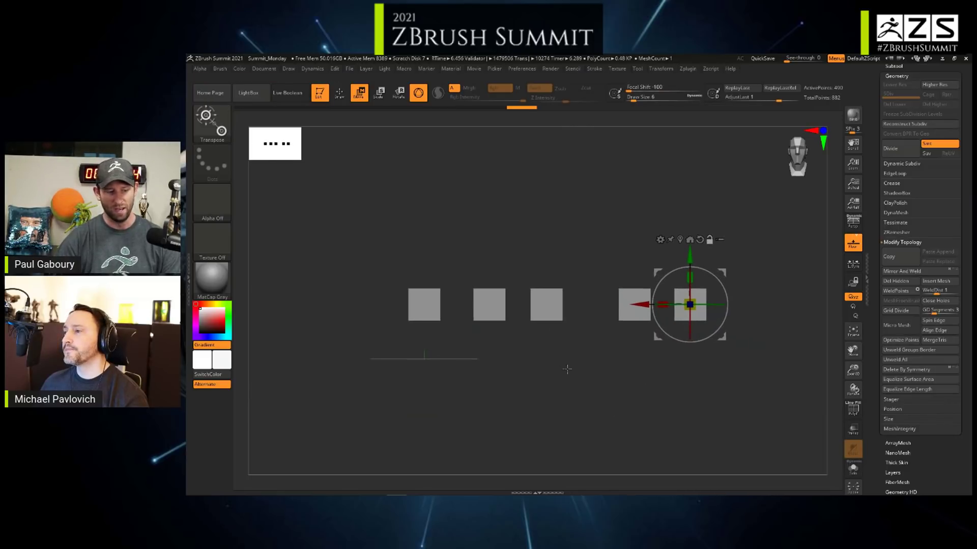
- Distribute the five cubes horizontally by their centers using the subtool Distribute options
key(q)
drag(969, 273, 969, 403)
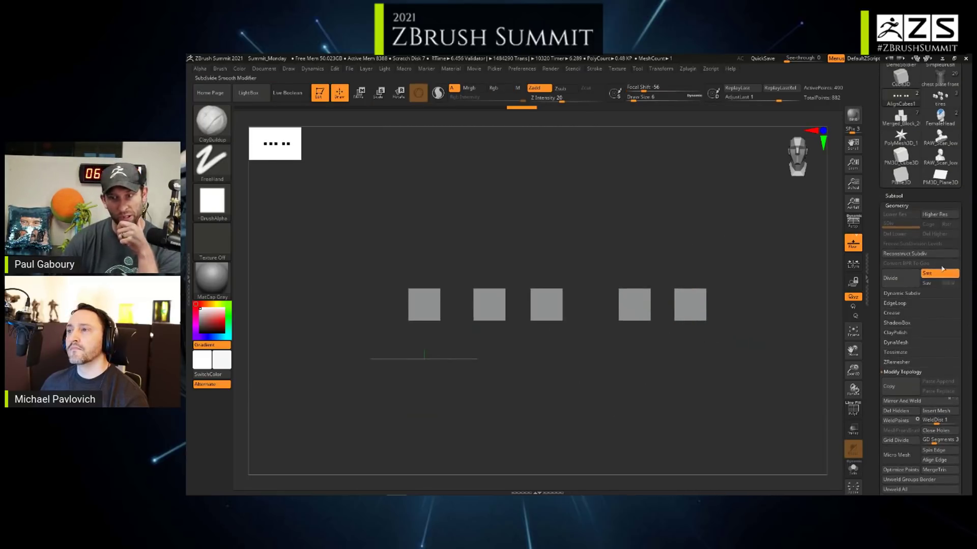
click(893, 197)
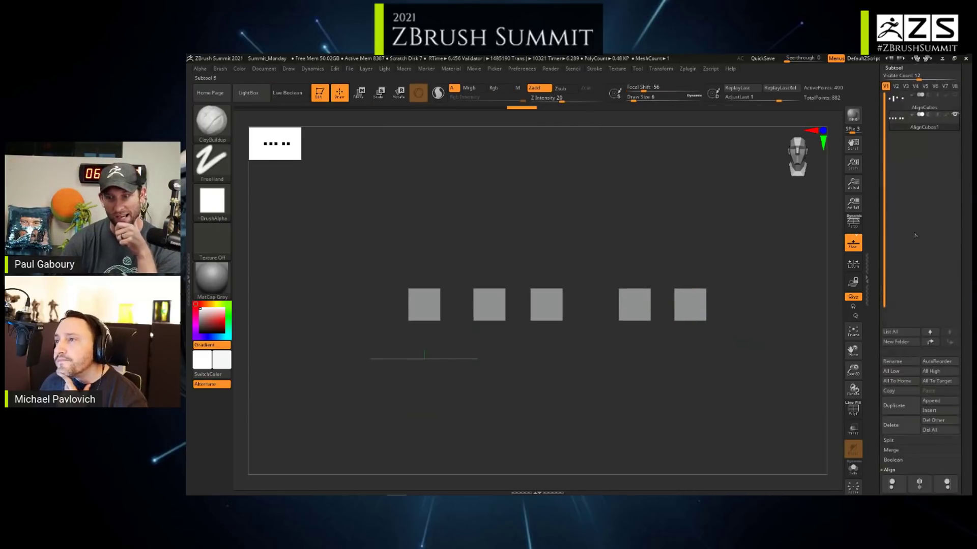
click(893, 473)
drag(963, 438, 963, 336)
click(902, 372)
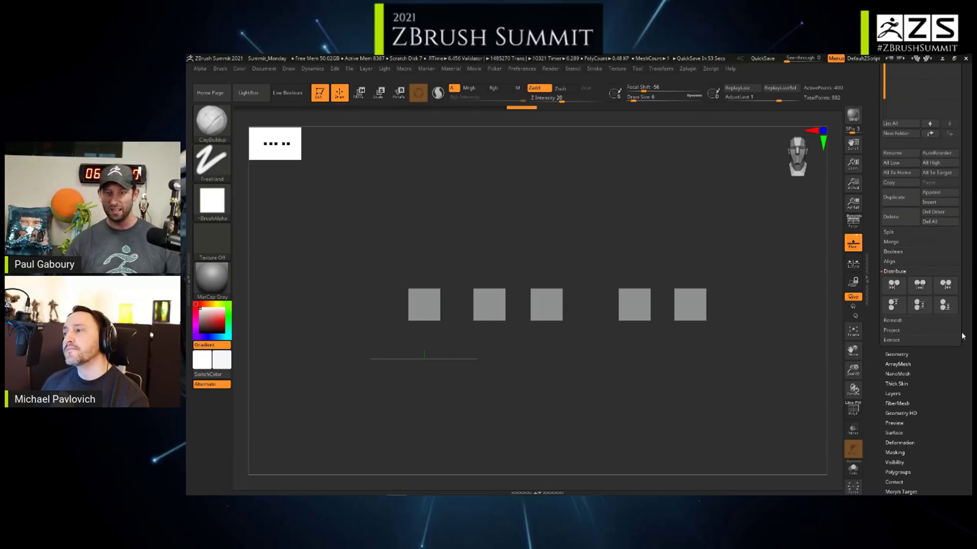
click(920, 285)
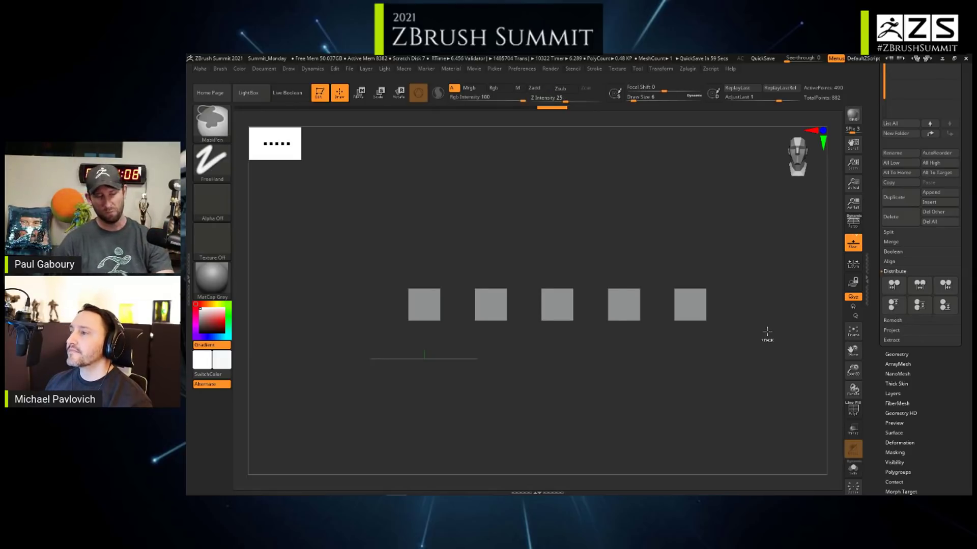
- Undo the center distribution, redistribute the cubes by their left edges, and show the PolyFrame
key(ctrl+z)
click(900, 286)
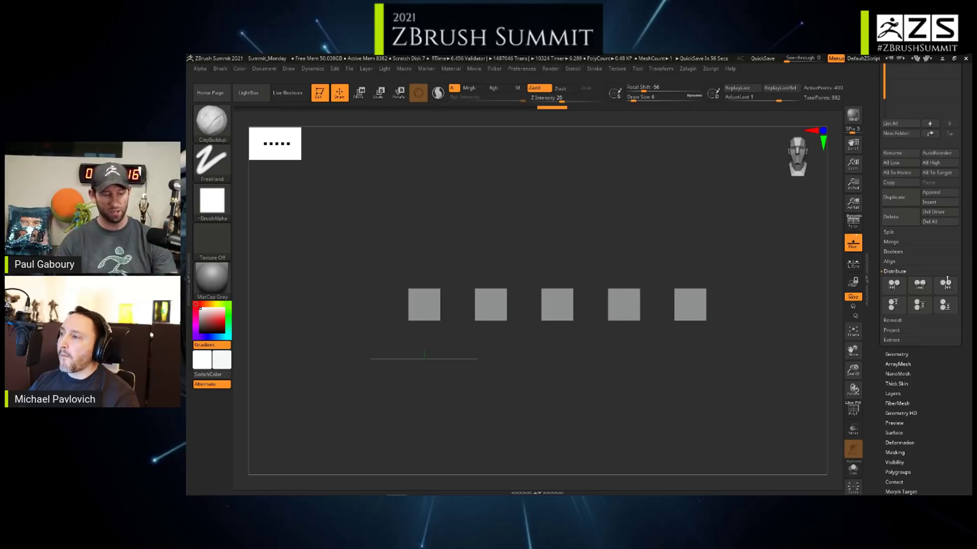
key(shift+f)
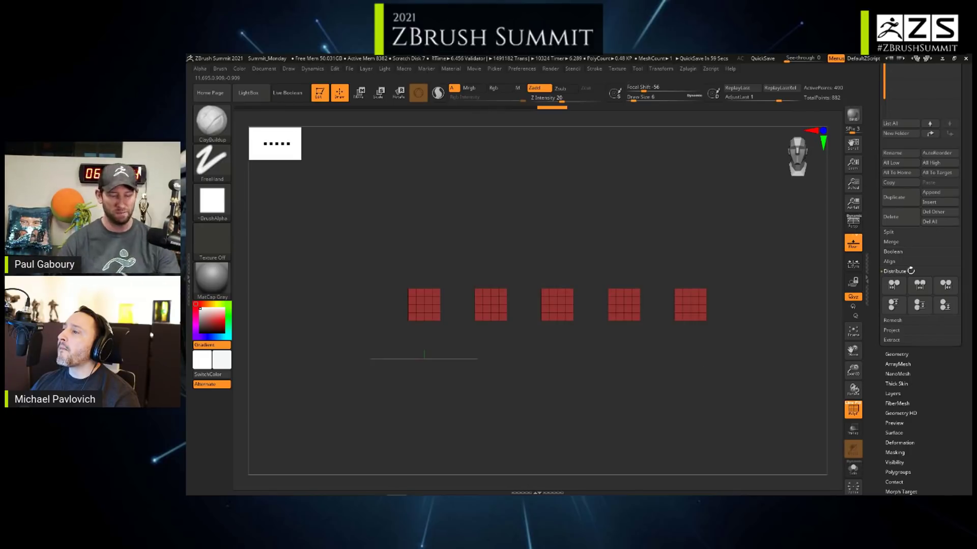
- Undo the left-edge distribution, then leave only the rightmost cube unmasked and scale it into a larger, taller block
key(ctrl+z)
mouse_move(663, 368)
ctrl+mouse_down()
mouse_move(729, 338)
mouse_move(739, 240)
ctrl+mouse_up()
key(w)
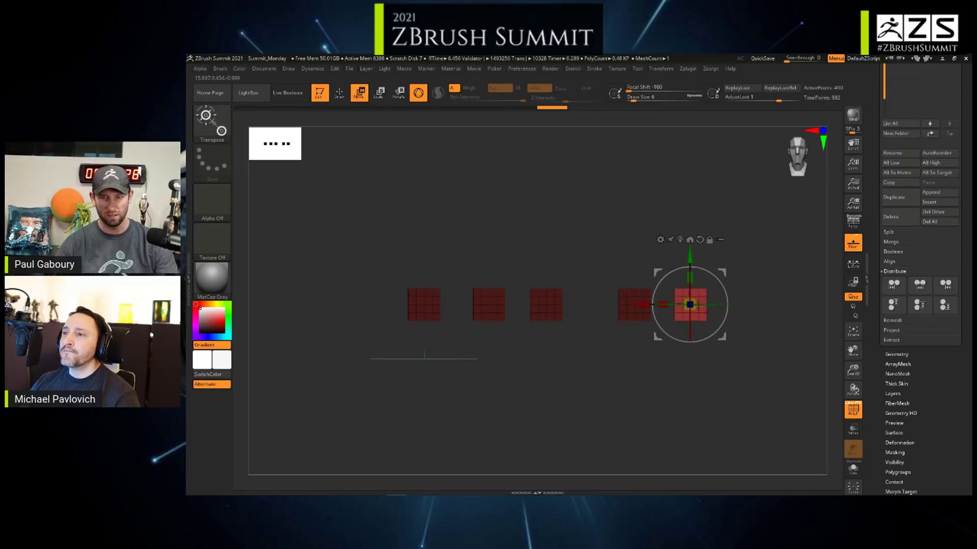
alt+drag(663, 305, 661, 305)
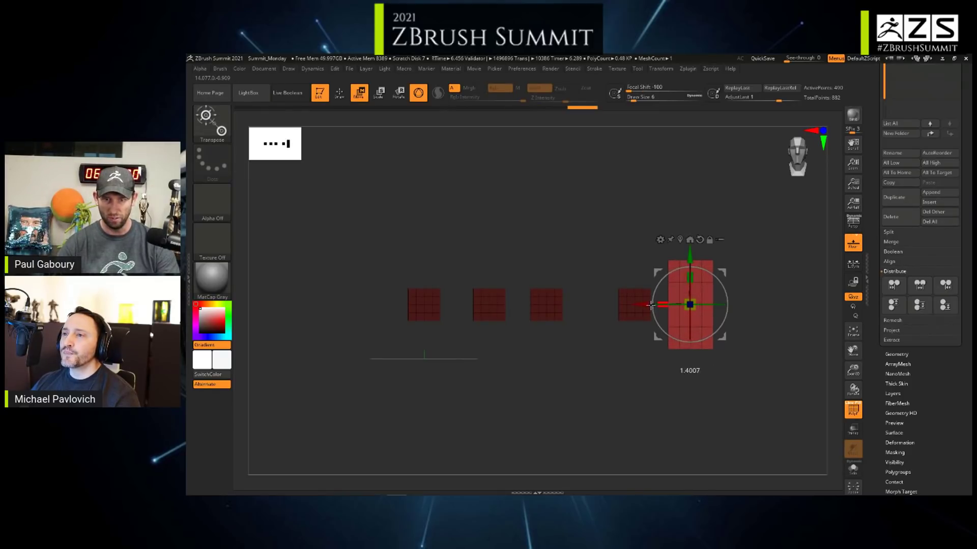
- Leave only the fourth cube unmasked, center the gizmo on it, narrow it along X, and clear the mask
mouse_move(594, 349)
ctrl+mouse_down()
mouse_move(574, 367)
mouse_move(656, 265)
ctrl+mouse_up()
click(679, 239)
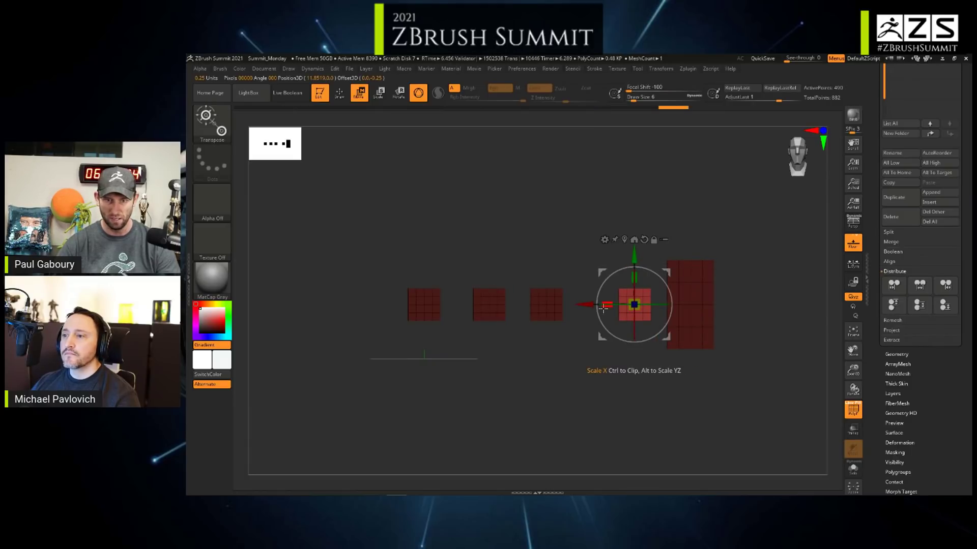
mouse_move(606, 306)
mouse_down()
mouse_move(622, 305)
mouse_move(576, 304)
mouse_up()
ctrl+drag(585, 353, 596, 367)
- Return to Draw mode and distribute the differently sized blocks horizontally by their centers
key(q)
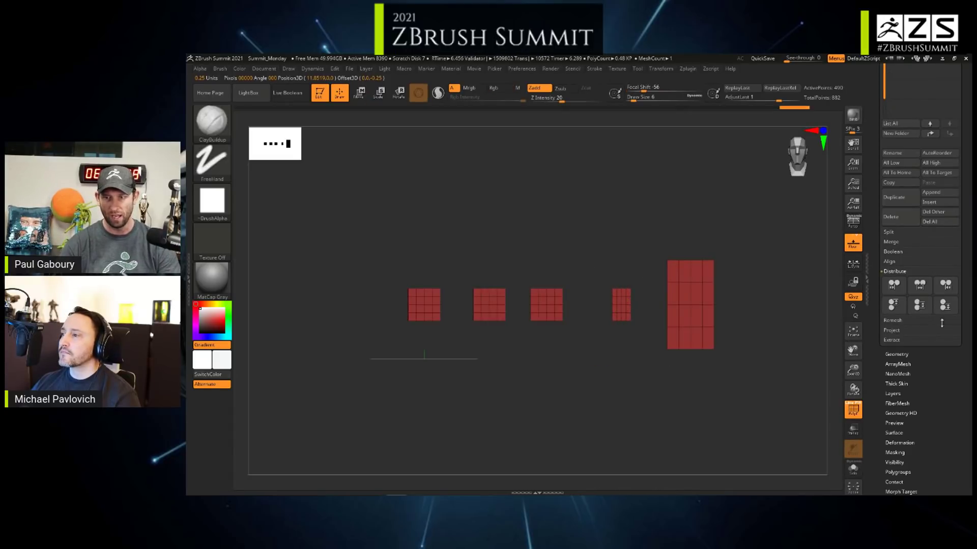
click(919, 285)
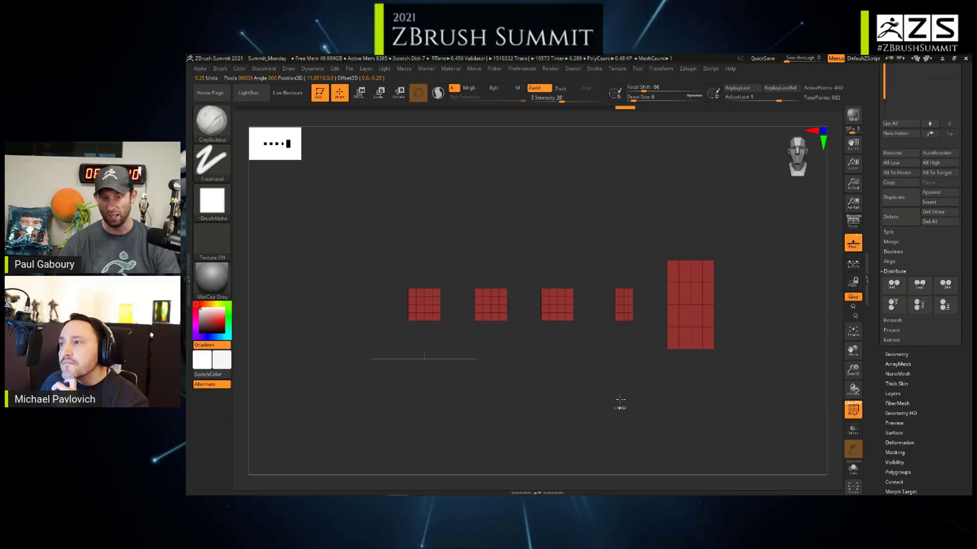
click(919, 285)
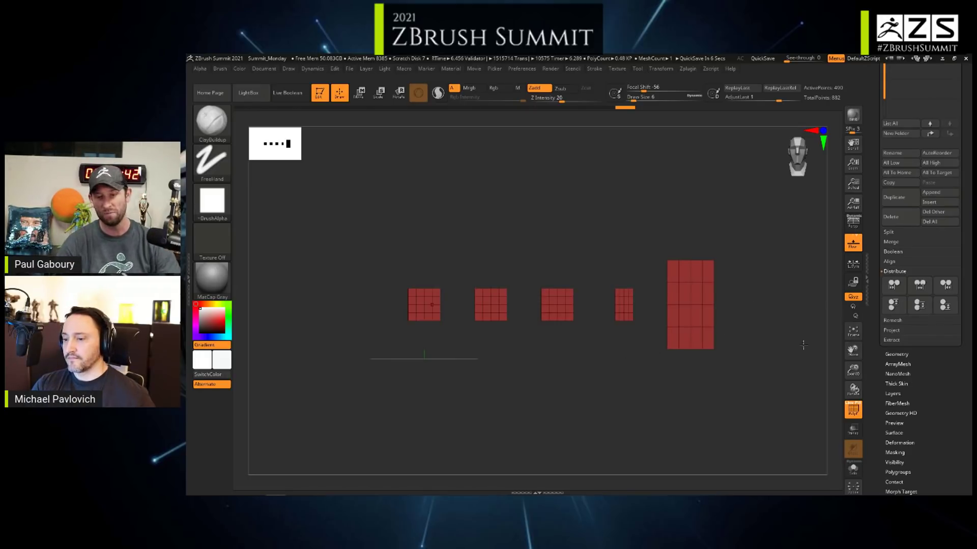
- Switch to the DemoSoldier tool, enlarge its view, and center the Move gizmo on the unmasked body
scroll(943, 366, up, 5)
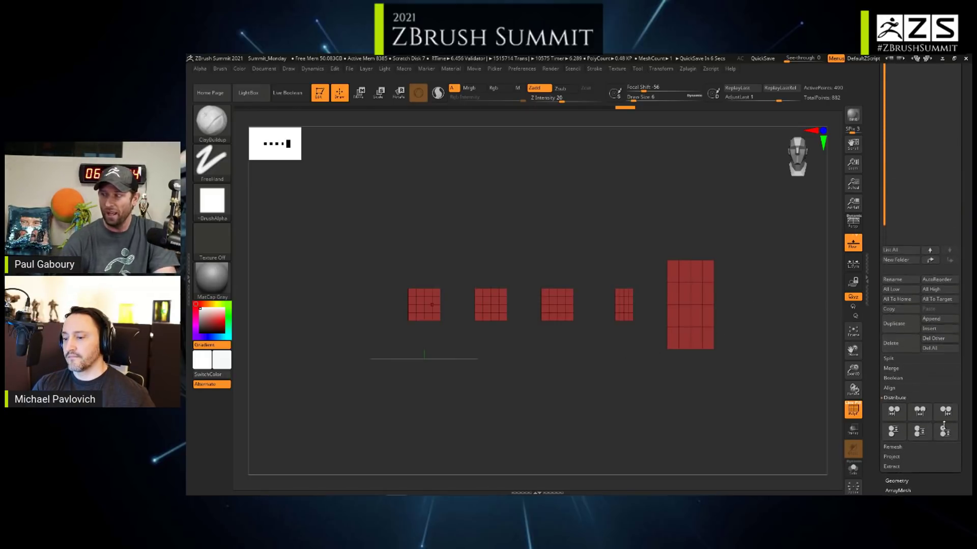
drag(933, 458, 926, 478)
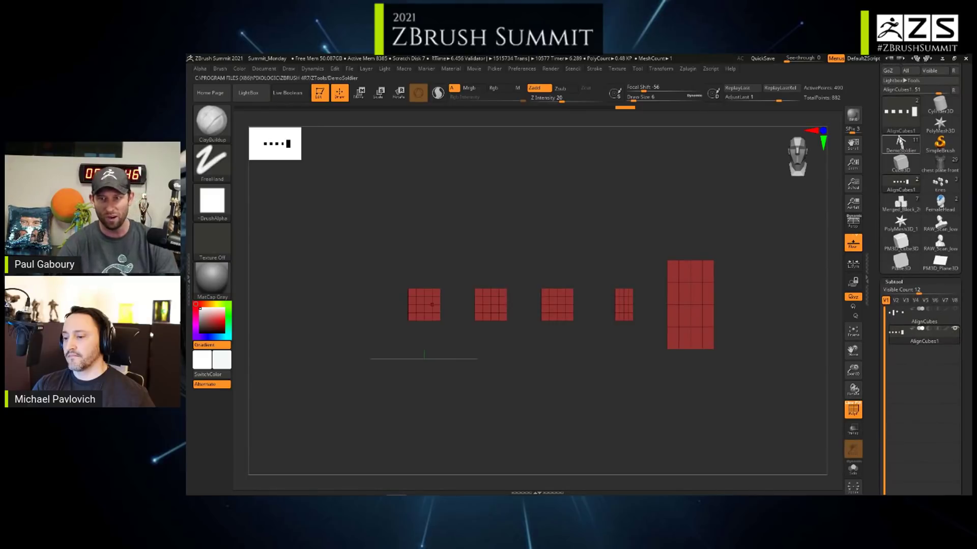
click(900, 144)
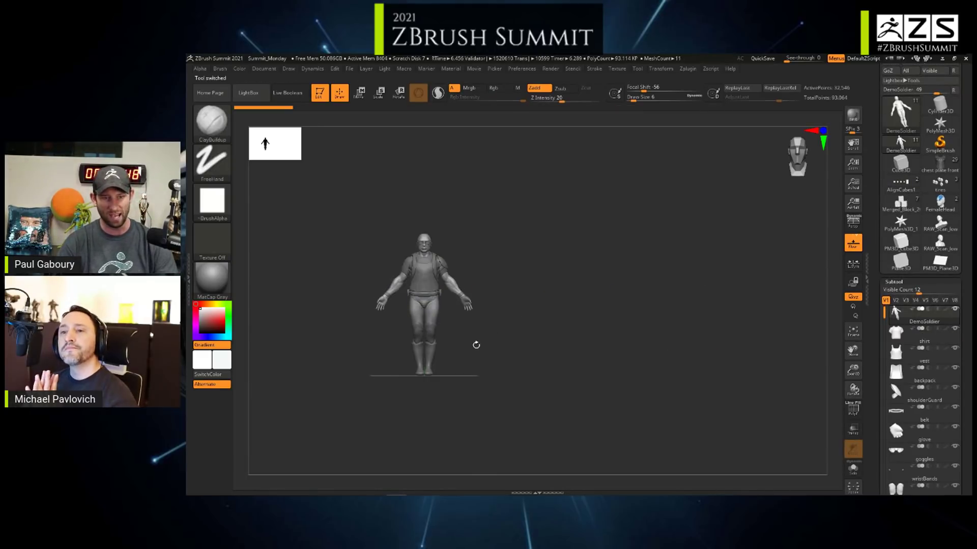
mouse_move(641, 362)
ctrl+right_down()
mouse_move(555, 337)
mouse_move(580, 343)
ctrl+right_up()
key(w)
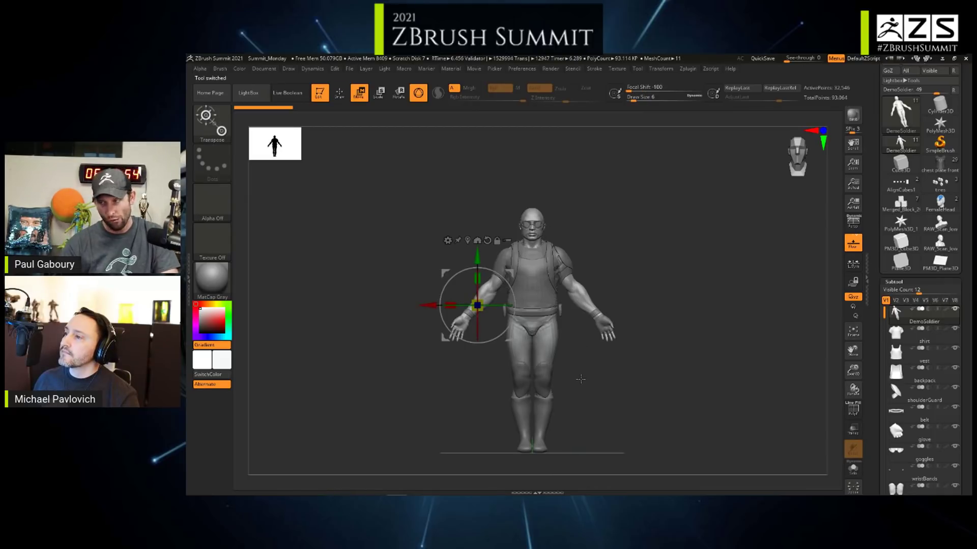
click(467, 240)
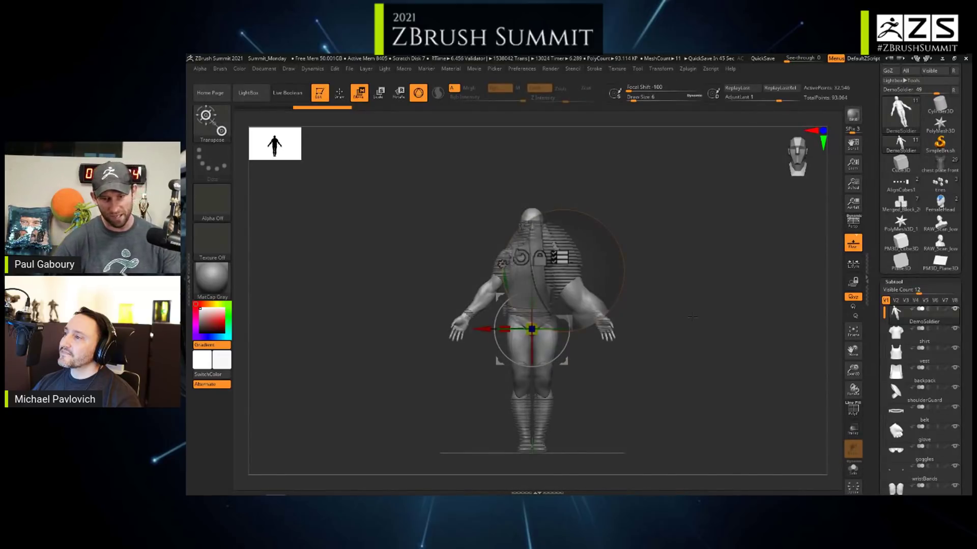
drag(704, 314, 706, 317)
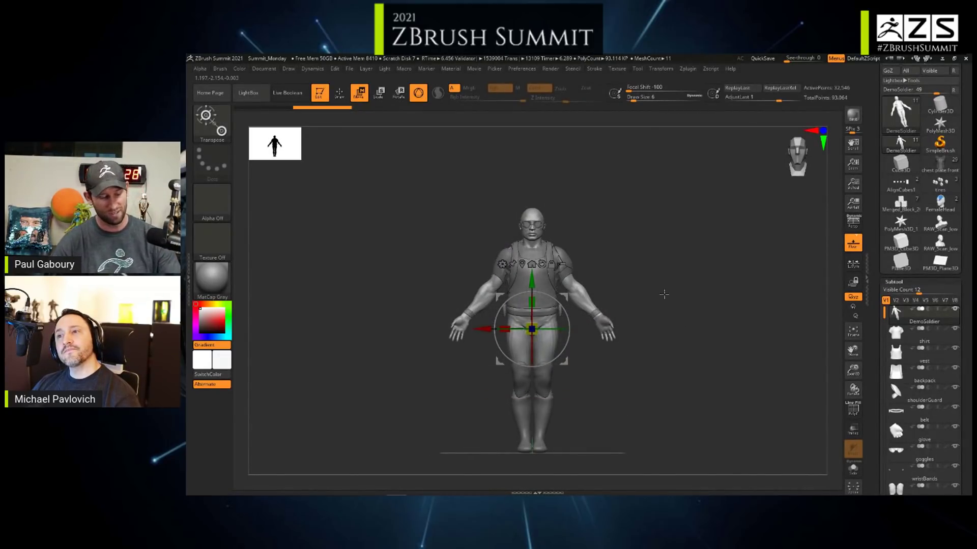
- Return to Draw mode, inflate the soldier's body slightly with the Inflate deformation, and repeat the action on the other visible subtools
key(q)
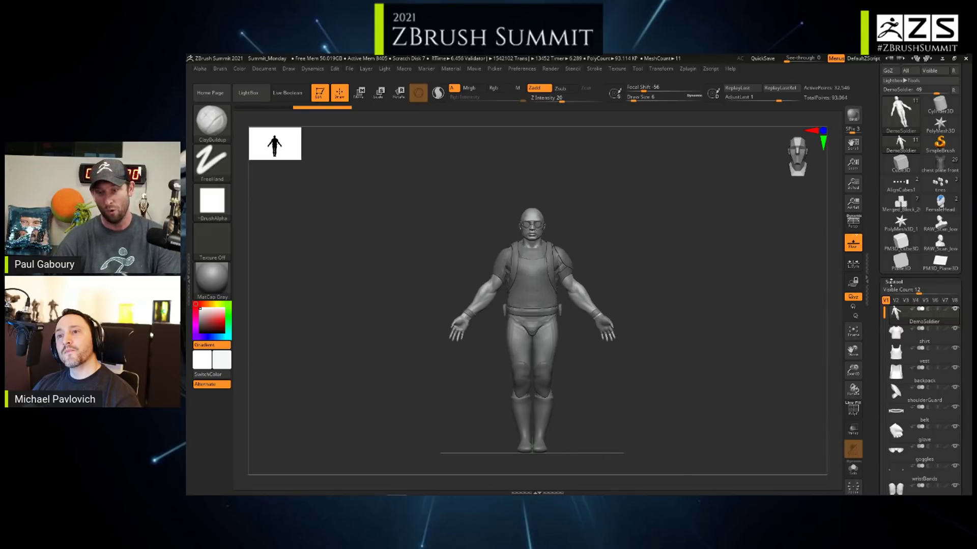
click(894, 283)
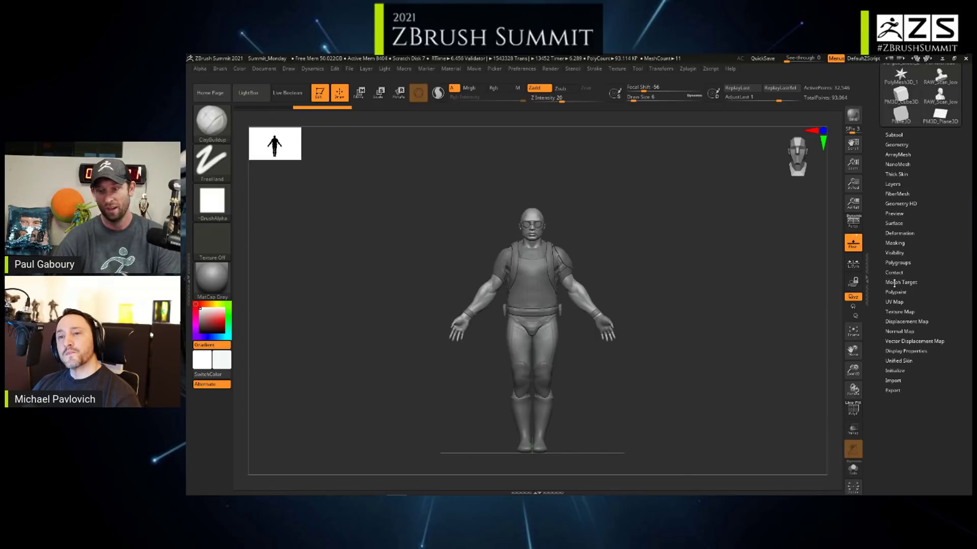
click(900, 233)
drag(967, 346, 969, 310)
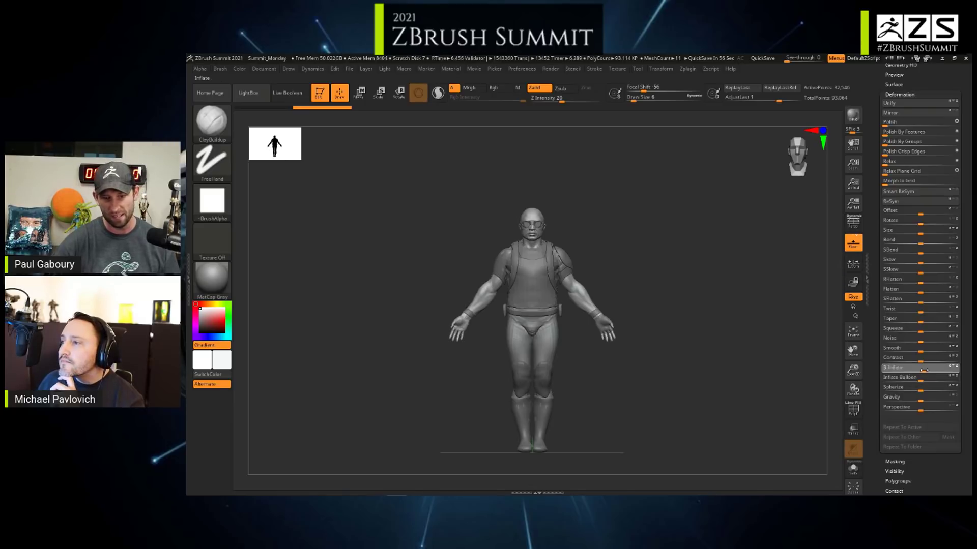
drag(923, 370, 929, 370)
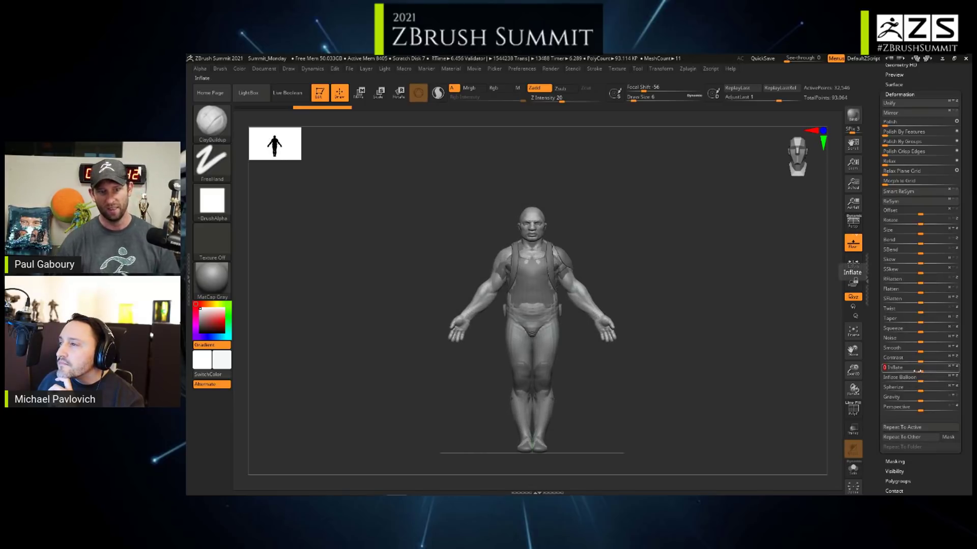
click(908, 438)
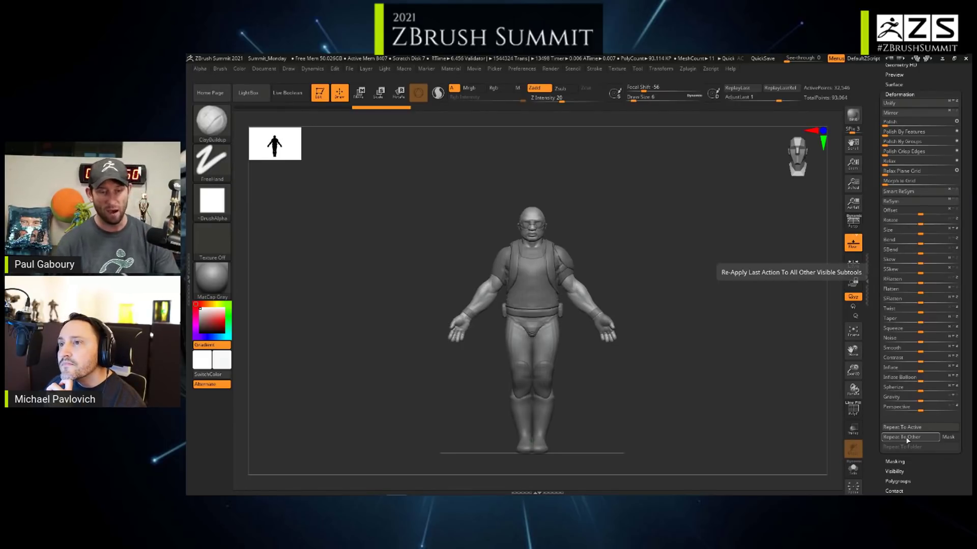
- Enable the Move gizmo for multiple selected subtools and inflate the soldier's selected parts with the Inflate deformation
key(w)
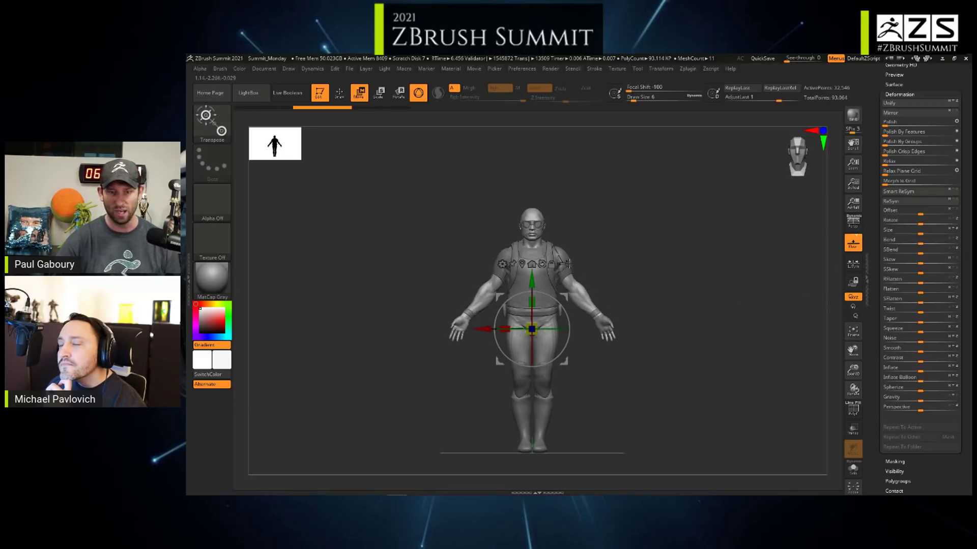
click(562, 264)
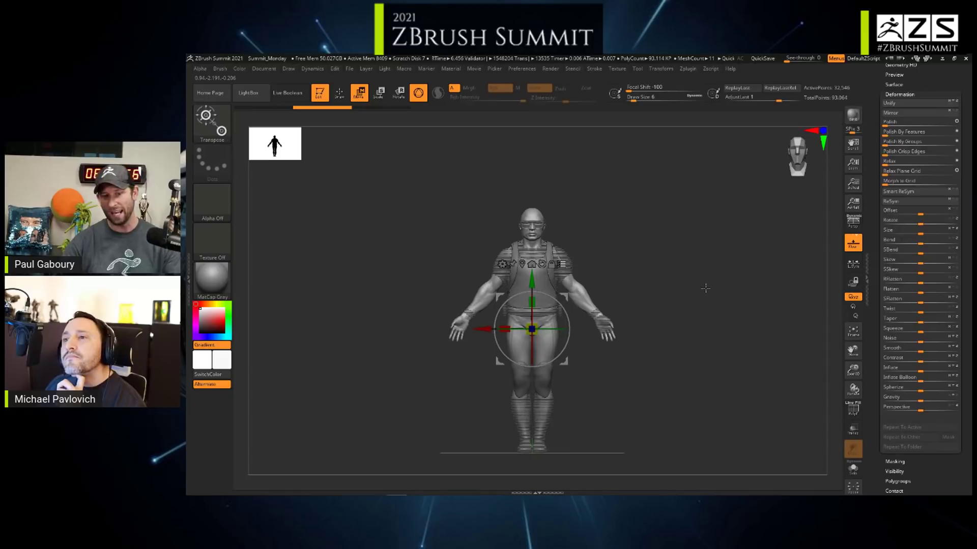
drag(920, 372, 931, 374)
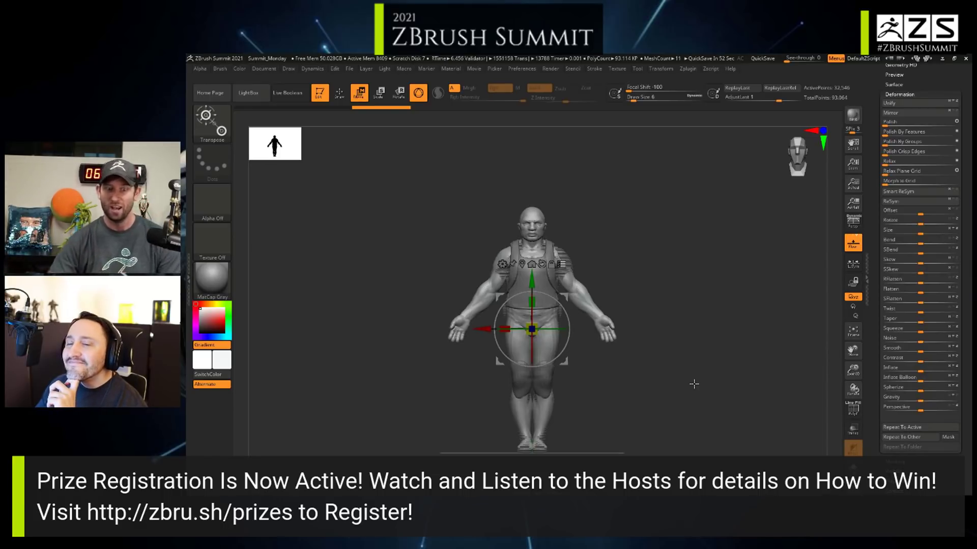
mouse_move(643, 277)
ctrl+right_down()
mouse_move(700, 289)
mouse_move(661, 299)
ctrl+right_up()
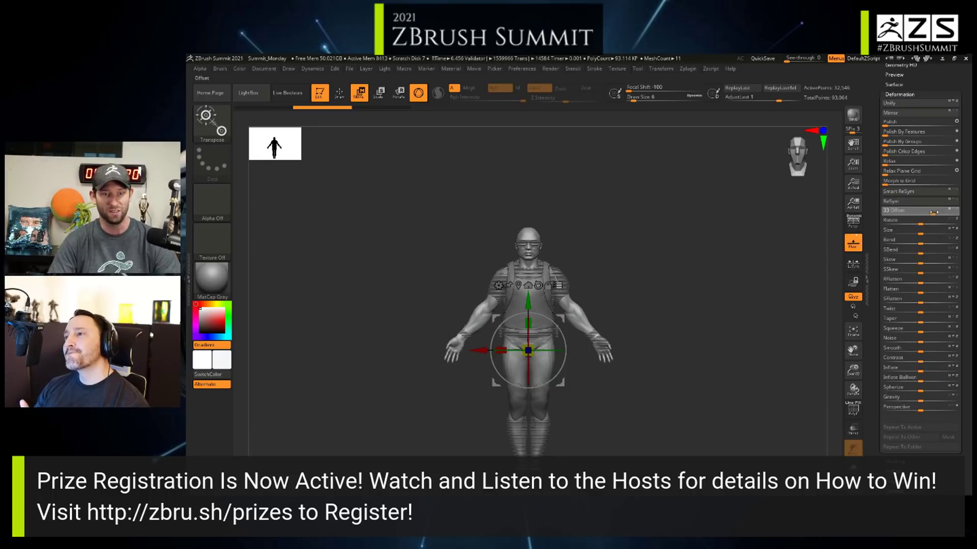
- Offset the soldier's body sideways with the Offset deformation and repeat the shift on the other selected subtools
drag(919, 210, 950, 211)
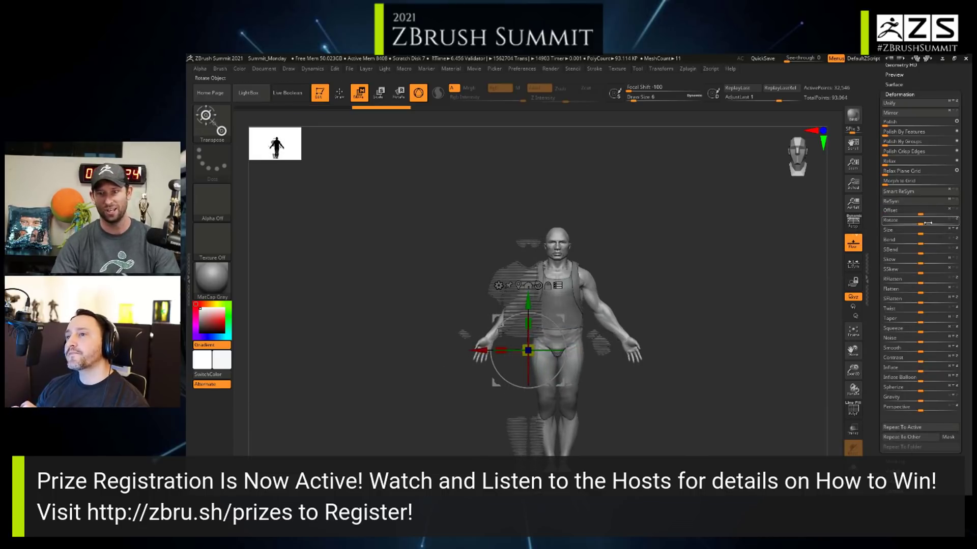
click(921, 211)
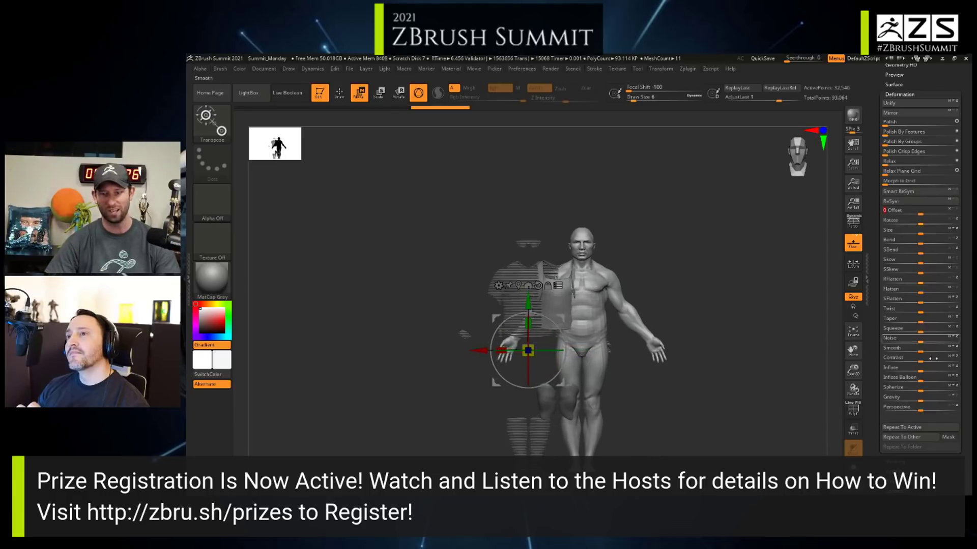
click(920, 438)
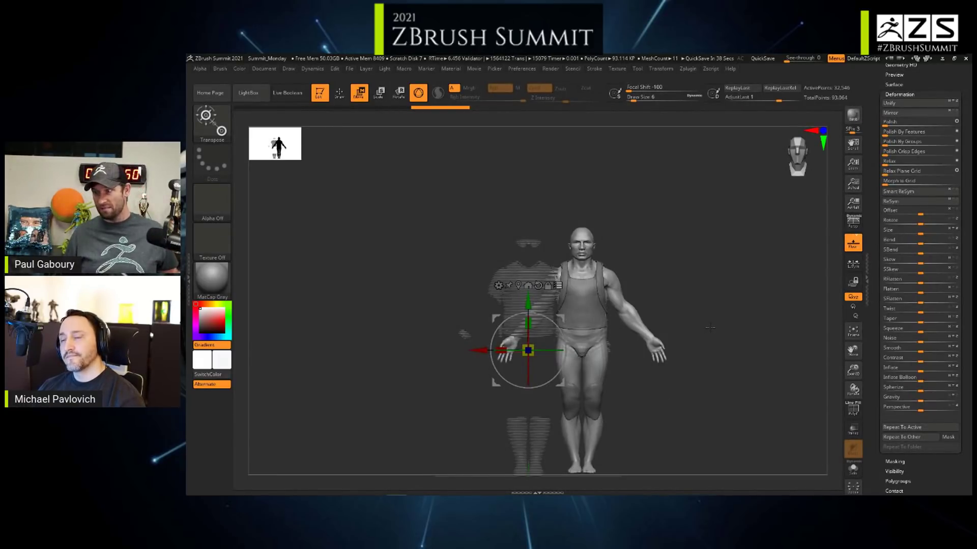
- Switch to the AlignCubes1 tool and split the row of blocks into separate subtools with Split To Parts
click(899, 95)
scroll(971, 228, up, 10)
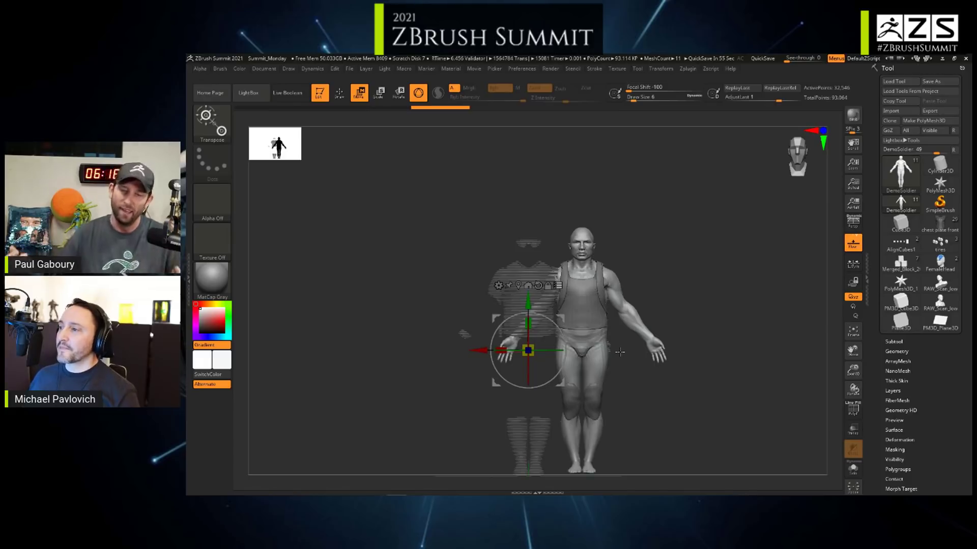
click(900, 244)
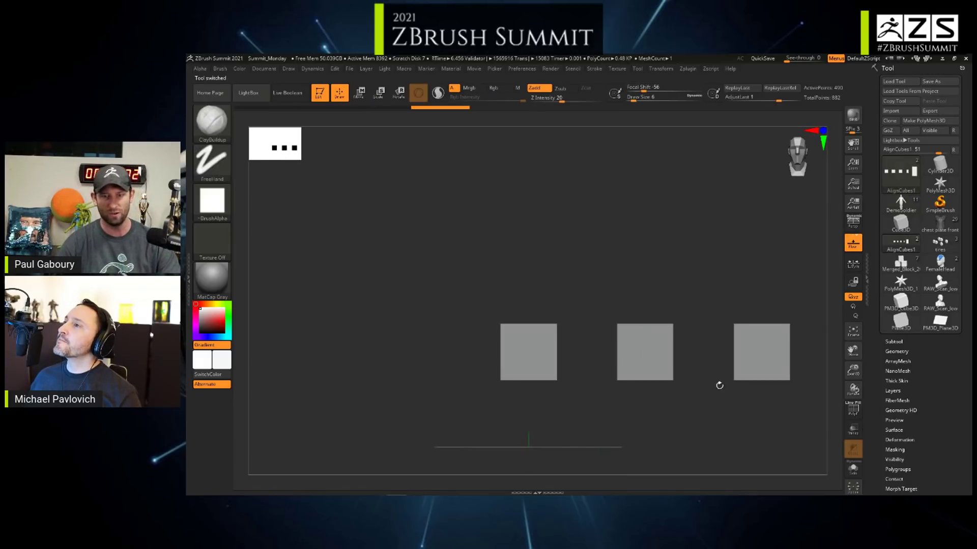
alt+drag(719, 385, 513, 371)
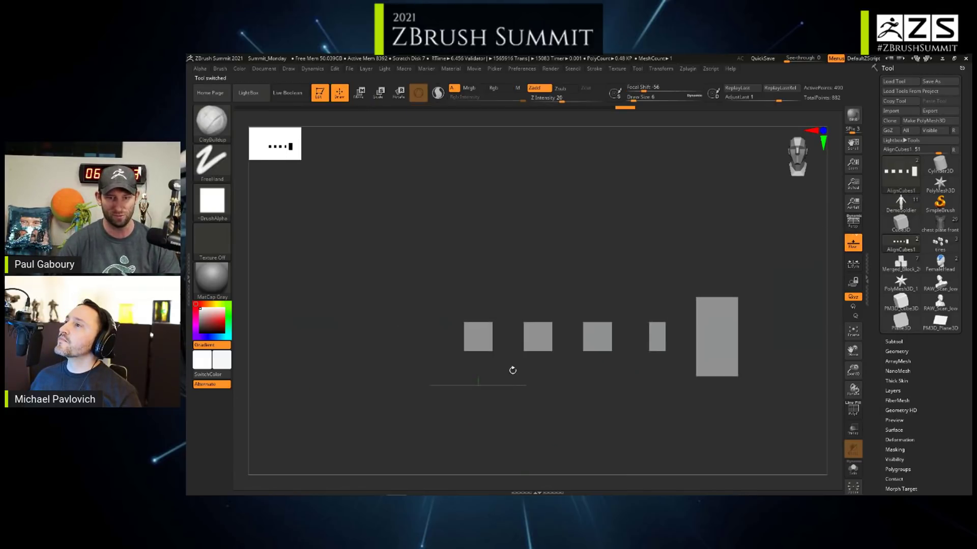
click(893, 342)
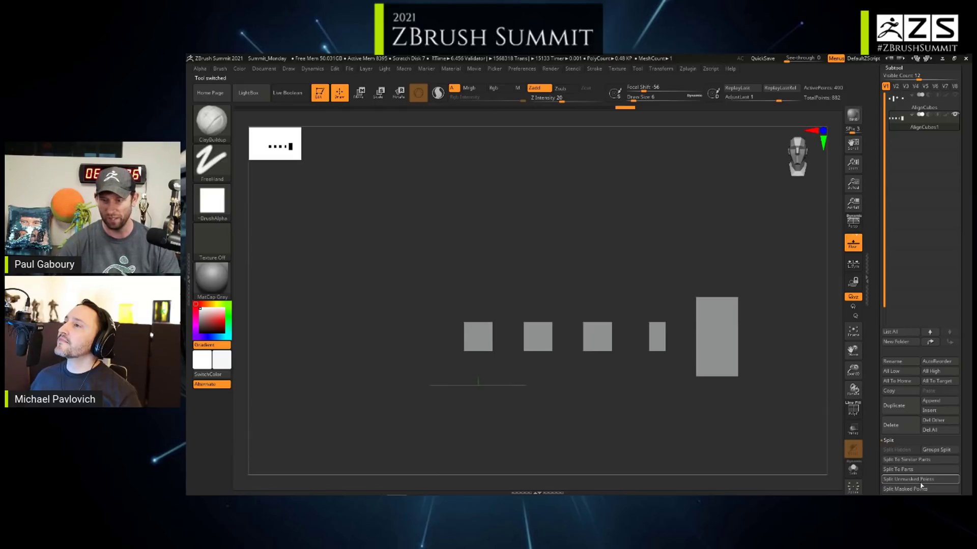
click(923, 469)
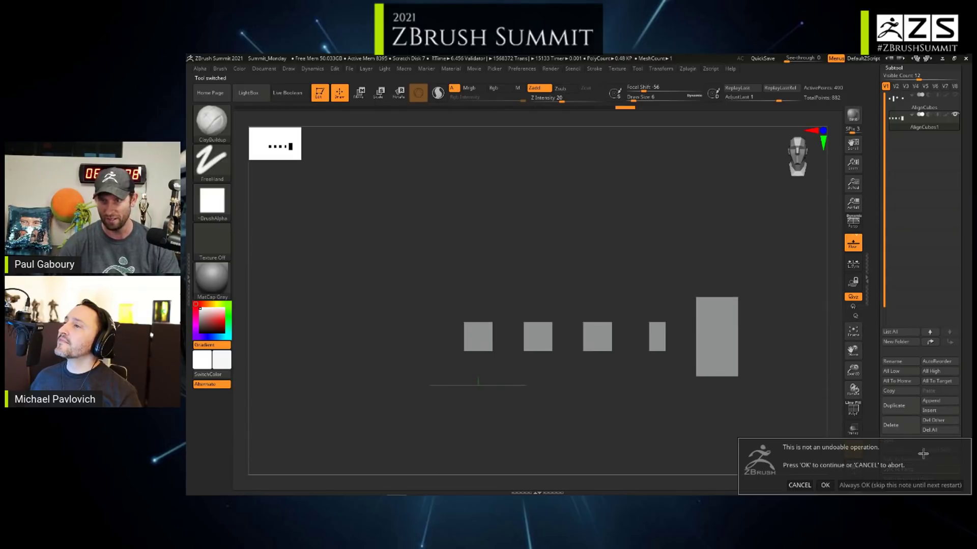
click(825, 484)
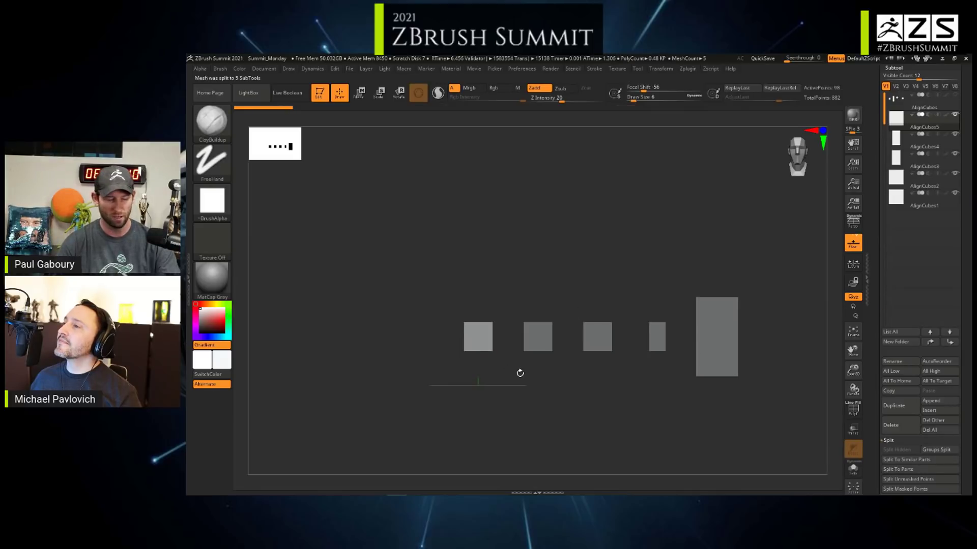
- Move the separated blocks to staggered heights with the gizmo and make the third cube the active subtool
key(w)
drag(479, 287, 473, 249)
alt+click(541, 319)
alt+click(598, 311)
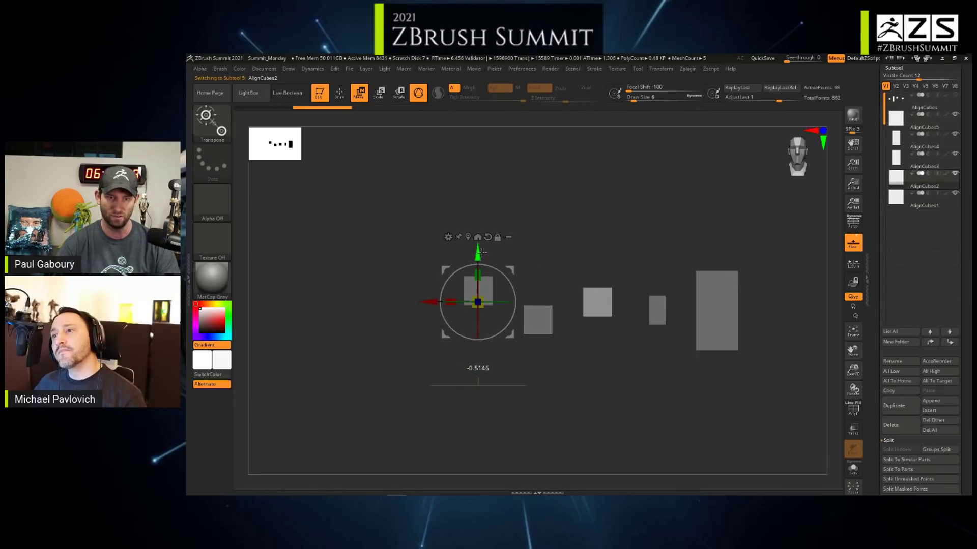
- Exclude the last two blocks from the multi-subtool selection and align the first three cubes at the active cube's height
ctrl+shift+drag(787, 382, 654, 245)
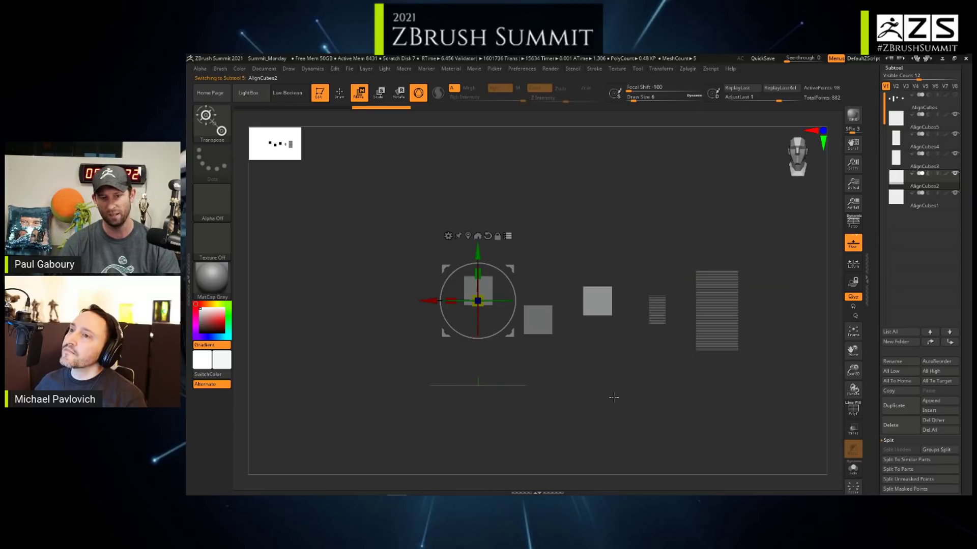
click(895, 441)
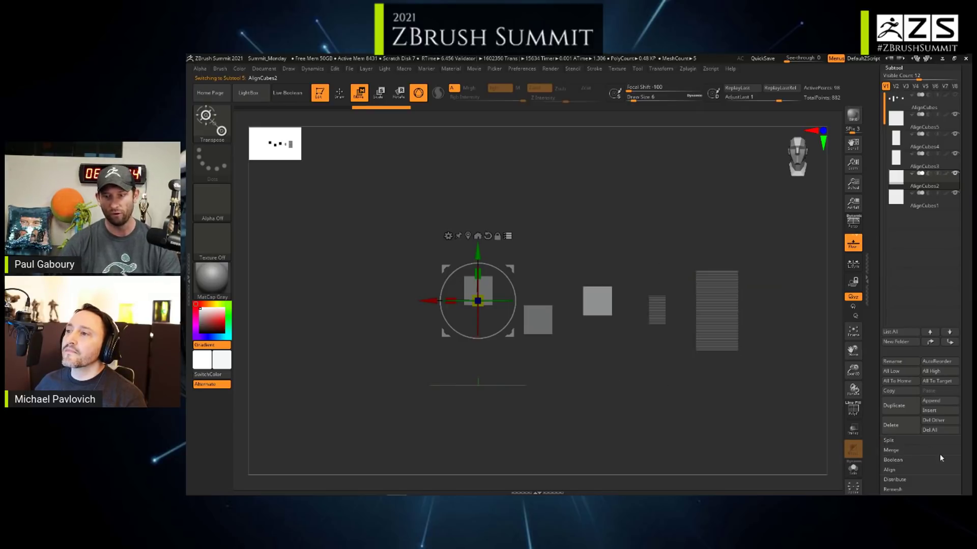
click(889, 470)
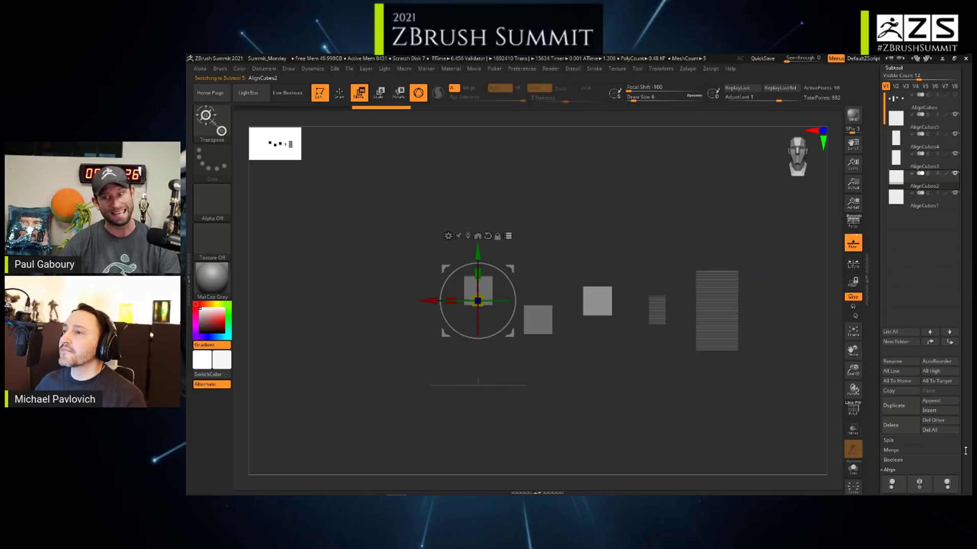
click(893, 414)
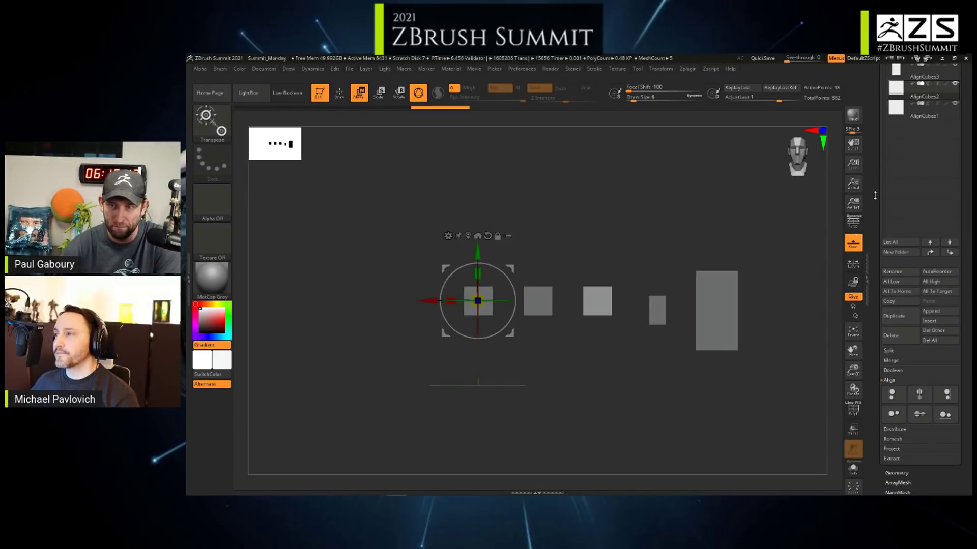
- Switch to the tires tool and frame the truck in a three-quarter view
drag(873, 195, 866, 300)
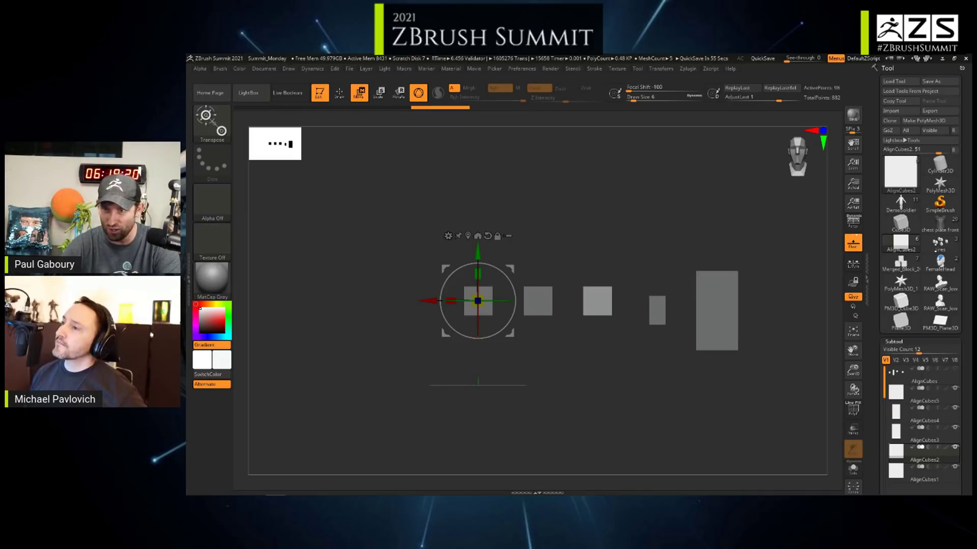
click(940, 247)
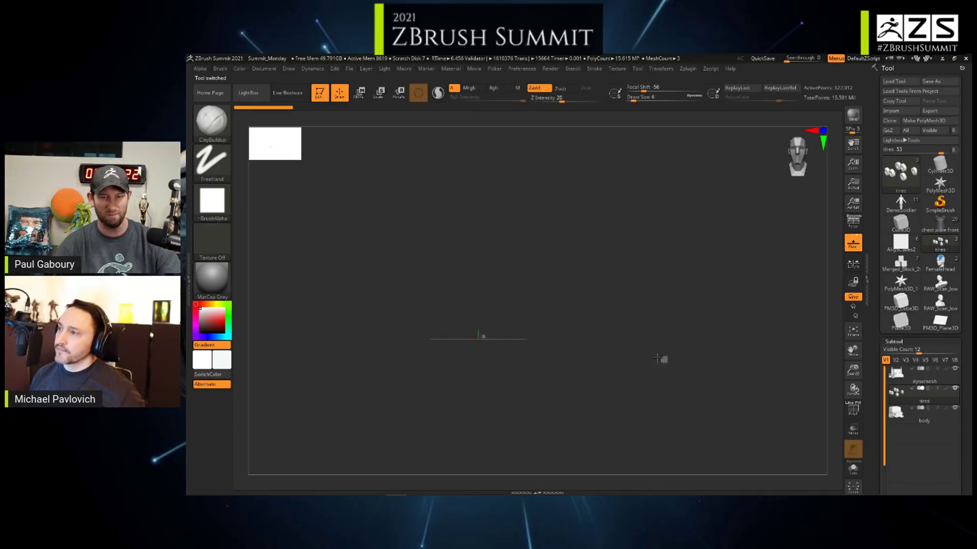
alt+drag(774, 342, 693, 355)
alt+drag(285, 364, 558, 351)
ctrl+right_drag(572, 363, 574, 364)
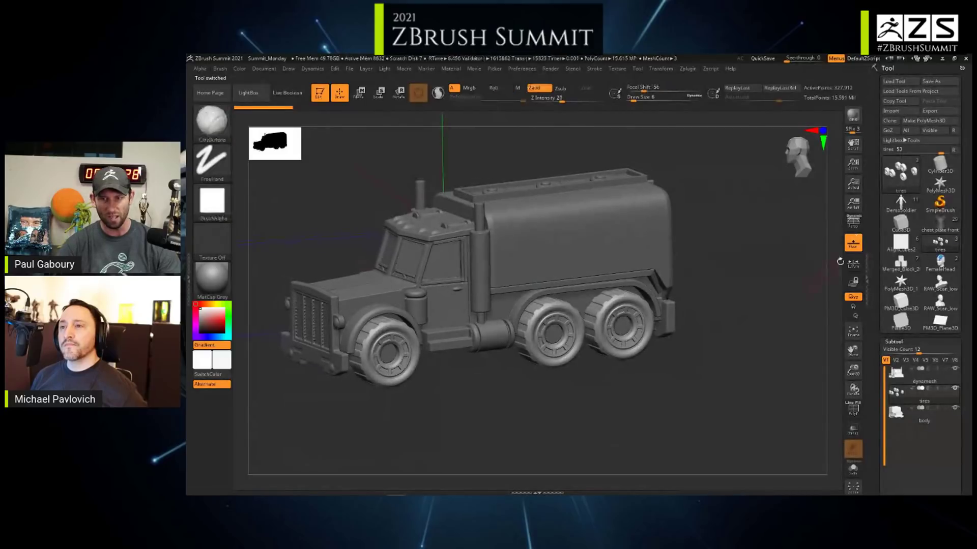
- Hide the floor grid and turn on PolyFrame for the truck's tires
click(855, 244)
alt+right_drag(630, 349, 667, 348)
key(shift+f)
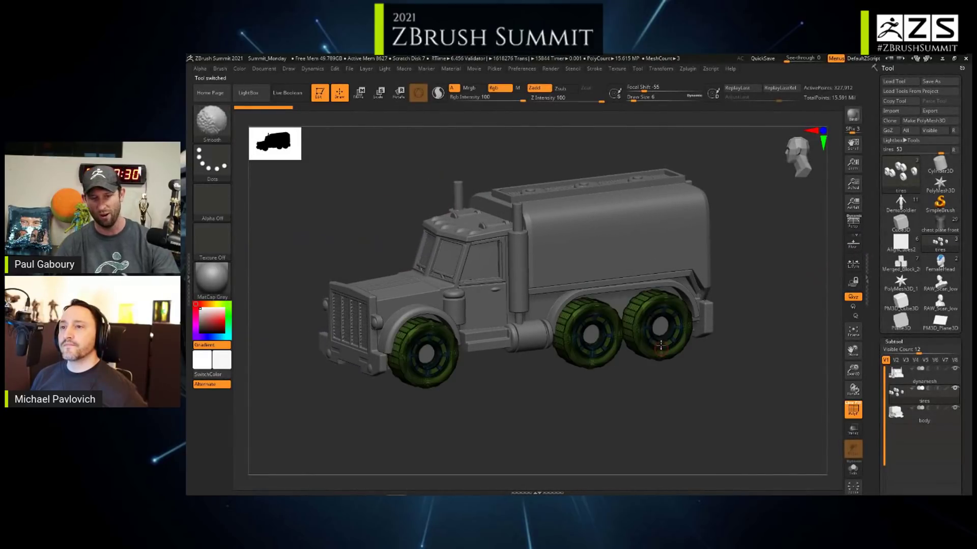
ctrl+right_drag(616, 327, 630, 350)
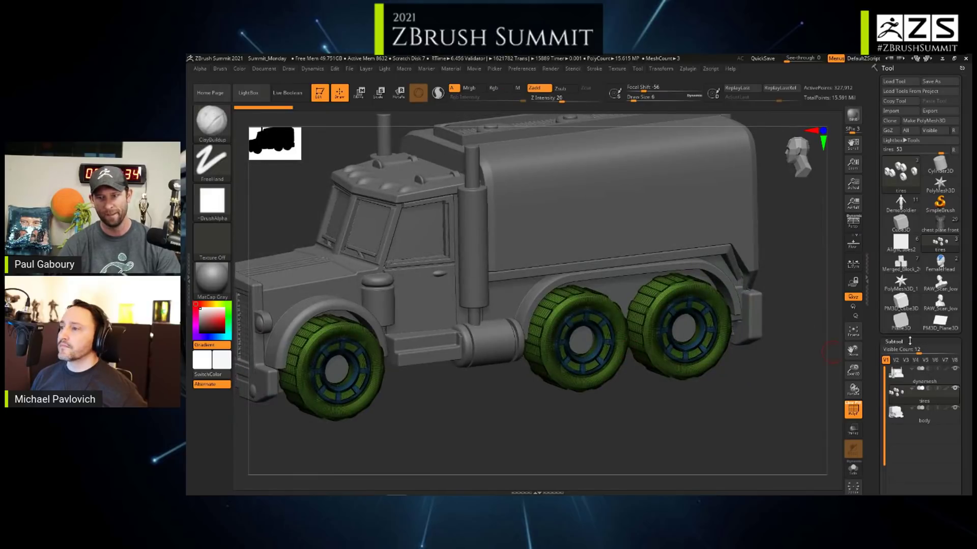
- Sample a DynaMesh resolution of 816 on the rear tire with the resolution picker and apply DynaMesh to the tires
click(895, 342)
click(896, 156)
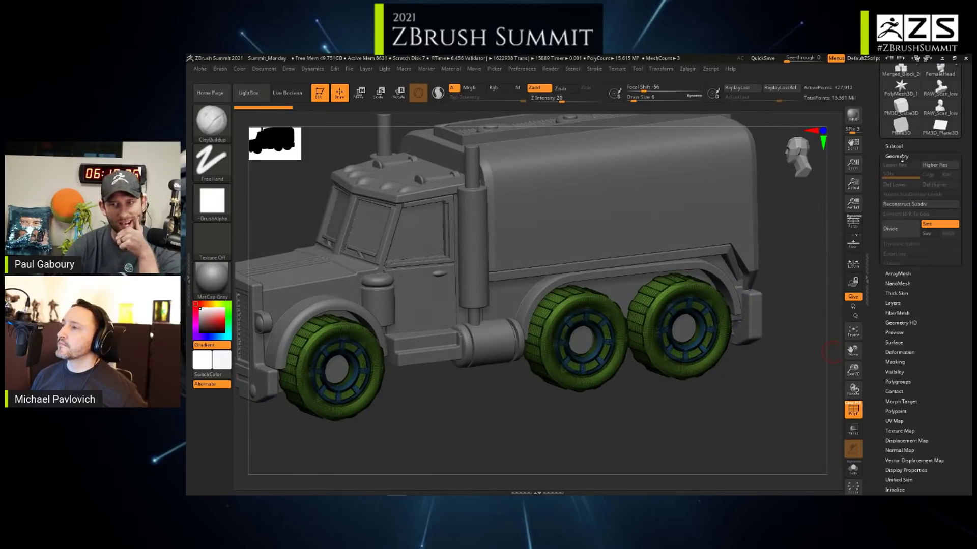
click(904, 300)
click(904, 300)
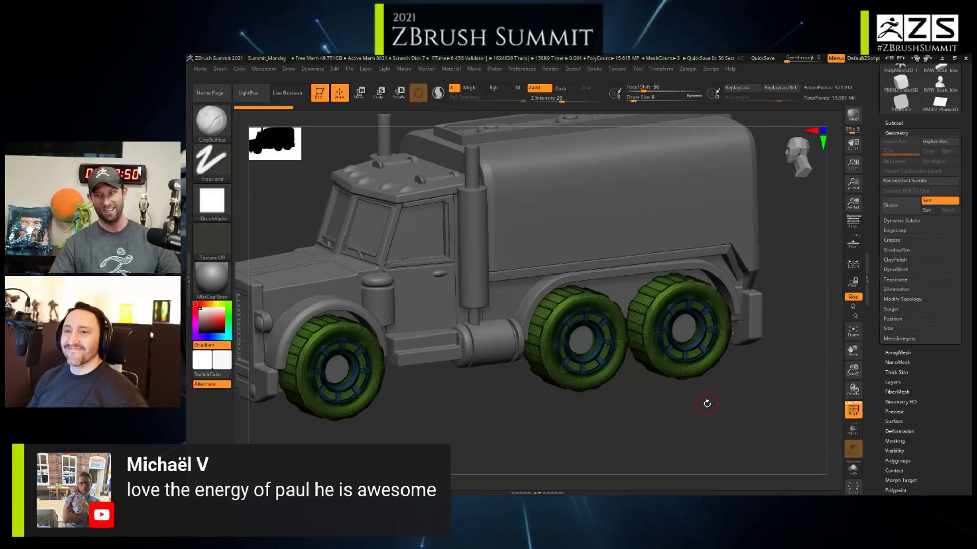
click(894, 270)
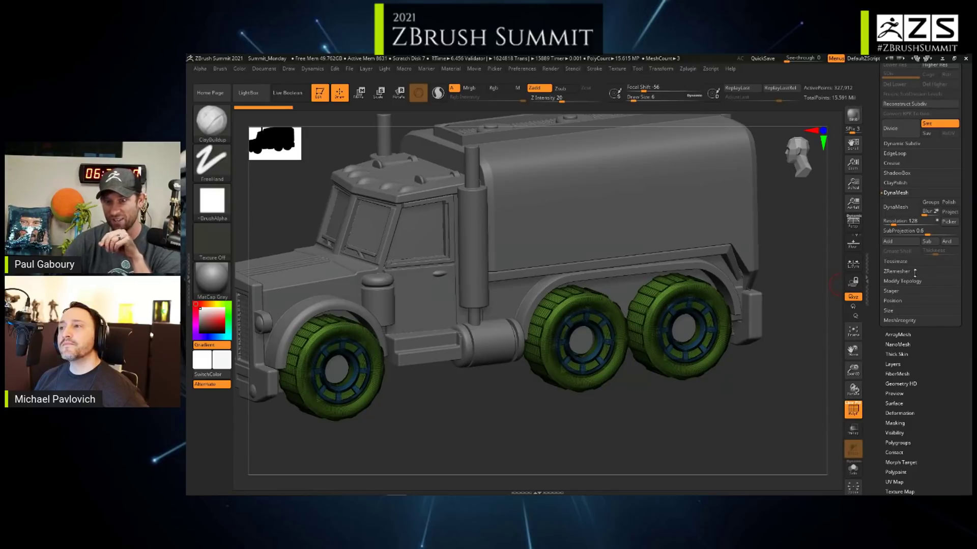
click(894, 222)
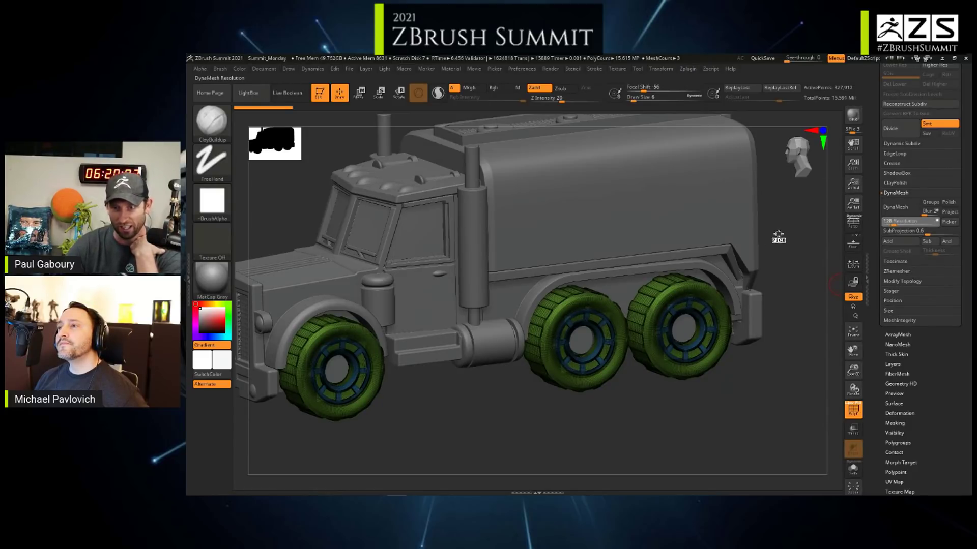
text(2432)
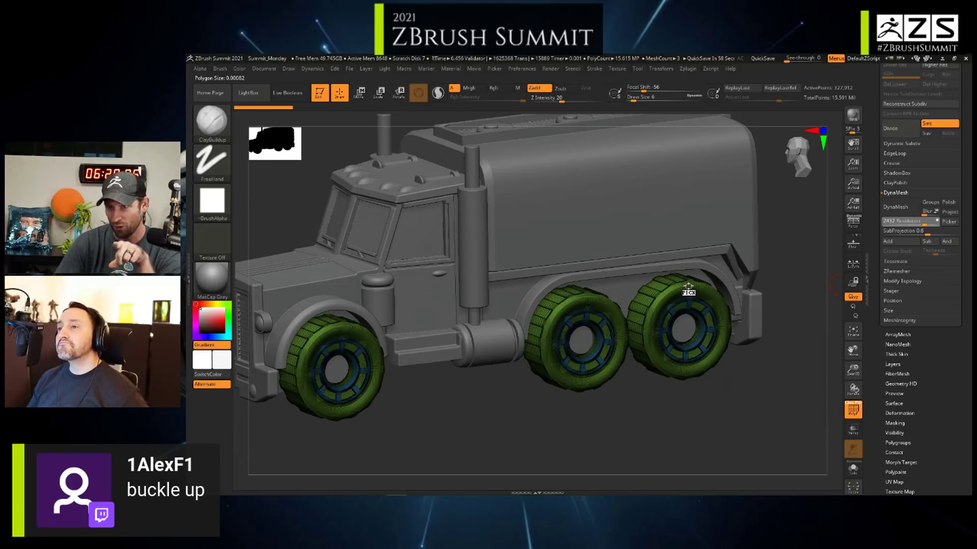
drag(688, 287, 650, 296)
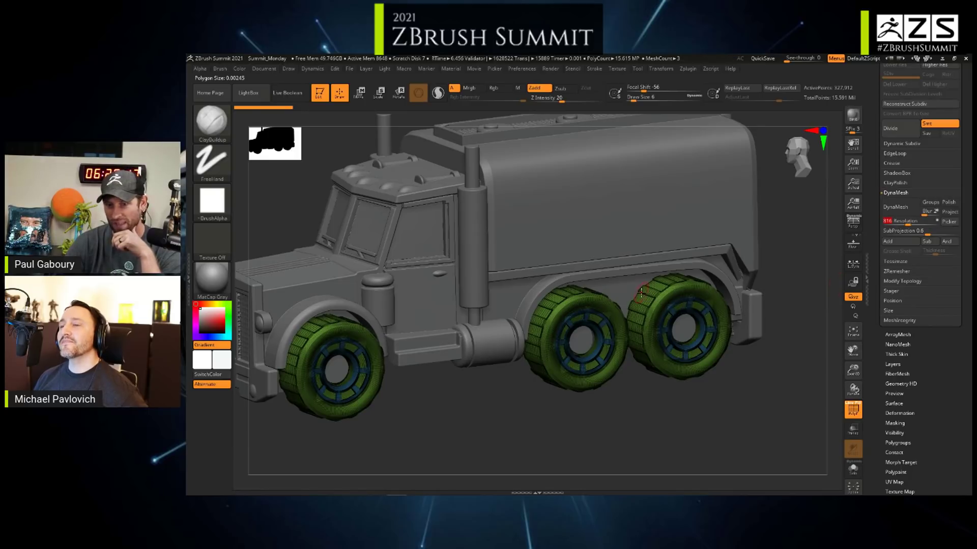
click(900, 209)
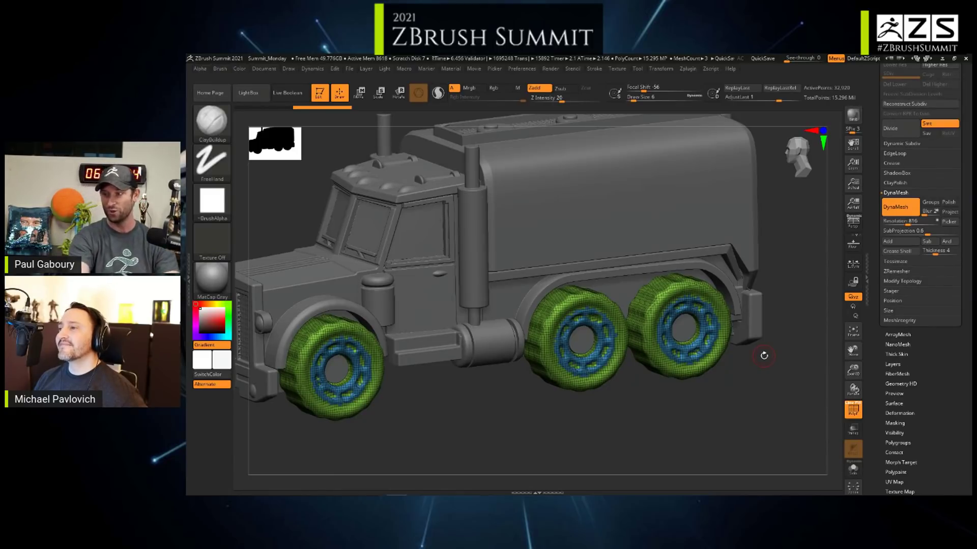
- Undo the tires' DynaMesh and sample alternative DynaMesh resolutions from different surface areas of the rear tires with the resolution picker
key(ctrl+z)
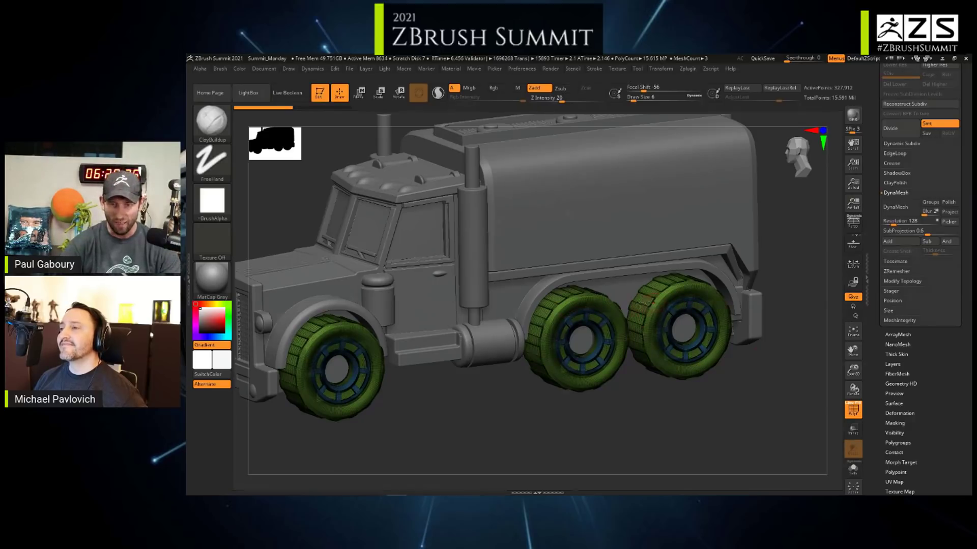
scroll(639, 302, up, 5)
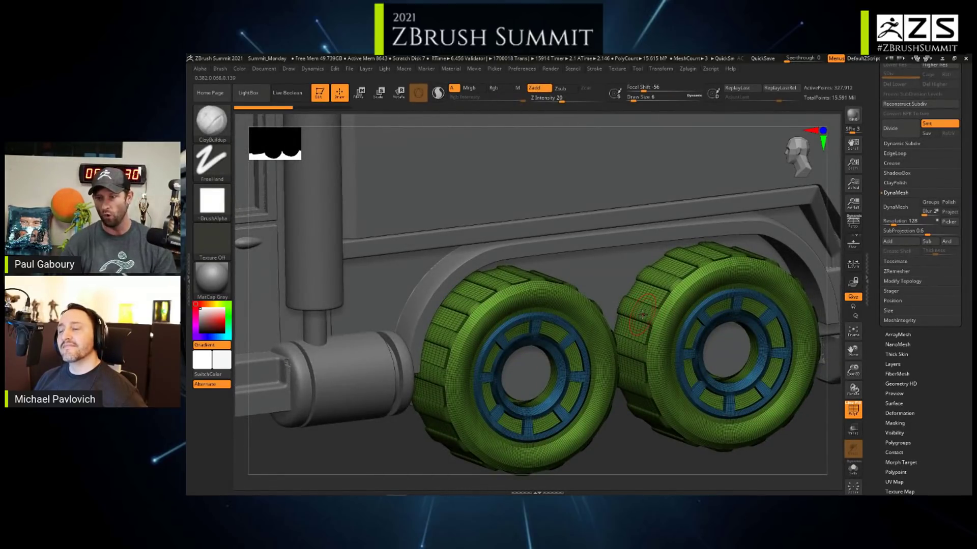
drag(899, 223, 715, 284)
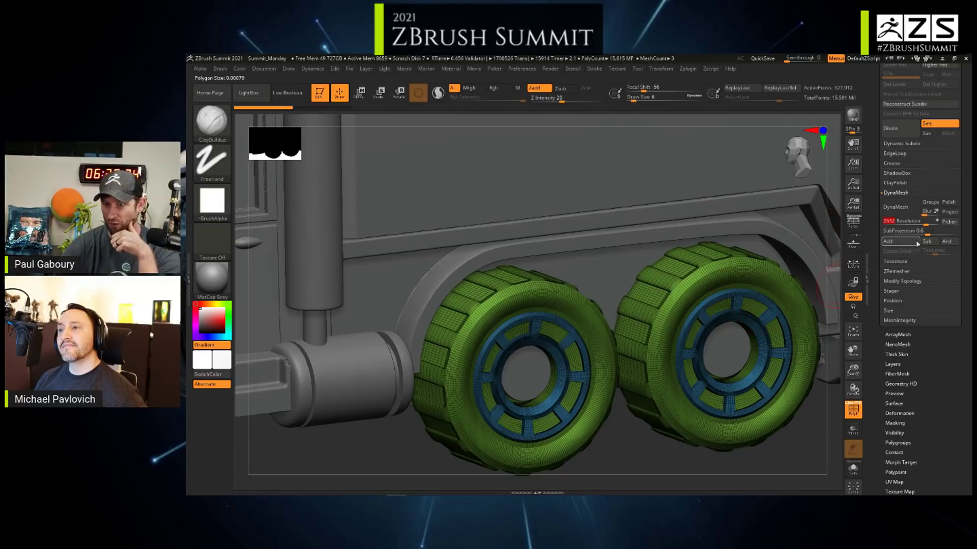
drag(922, 223, 732, 312)
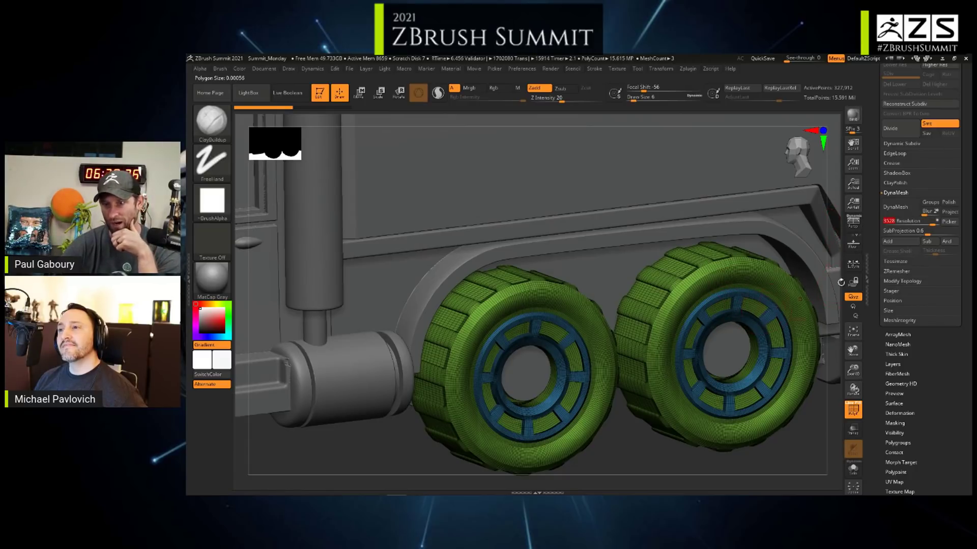
mouse_move(951, 224)
mouse_down()
mouse_move(817, 295)
mouse_move(736, 318)
mouse_move(752, 297)
mouse_move(756, 311)
mouse_move(763, 288)
mouse_up()
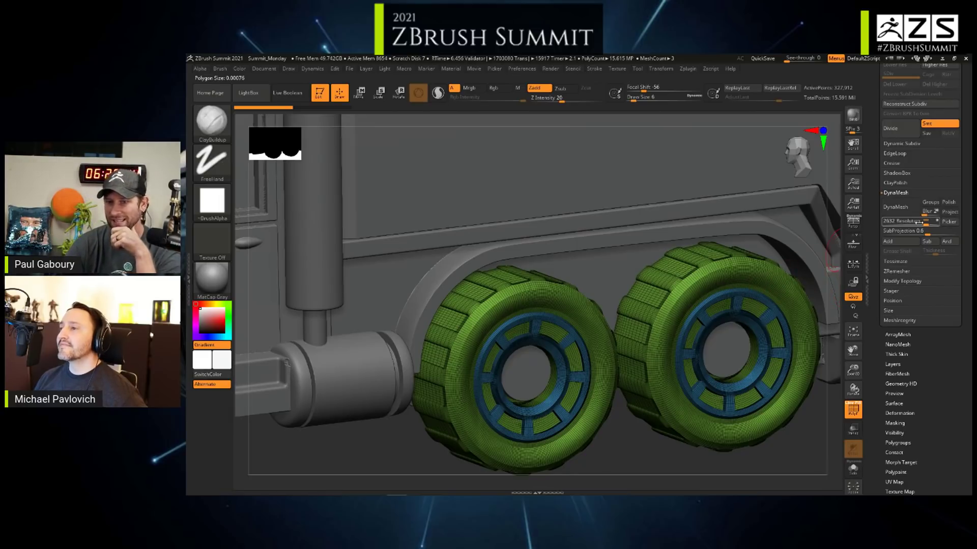
- Select the truck's body subtool, sample a DynaMesh resolution of 4088 on its tank surface, and apply DynaMesh
alt+click(593, 243)
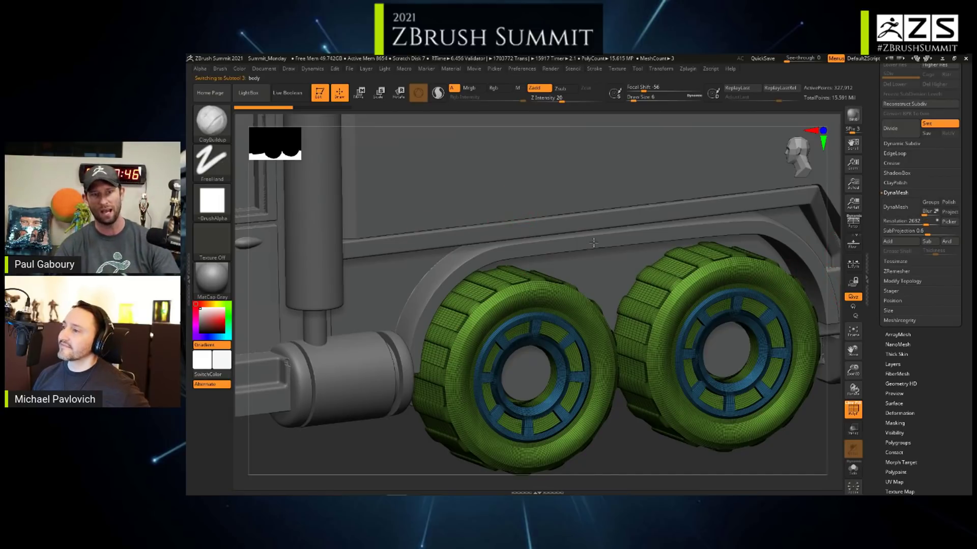
ctrl+right_drag(597, 283, 505, 253)
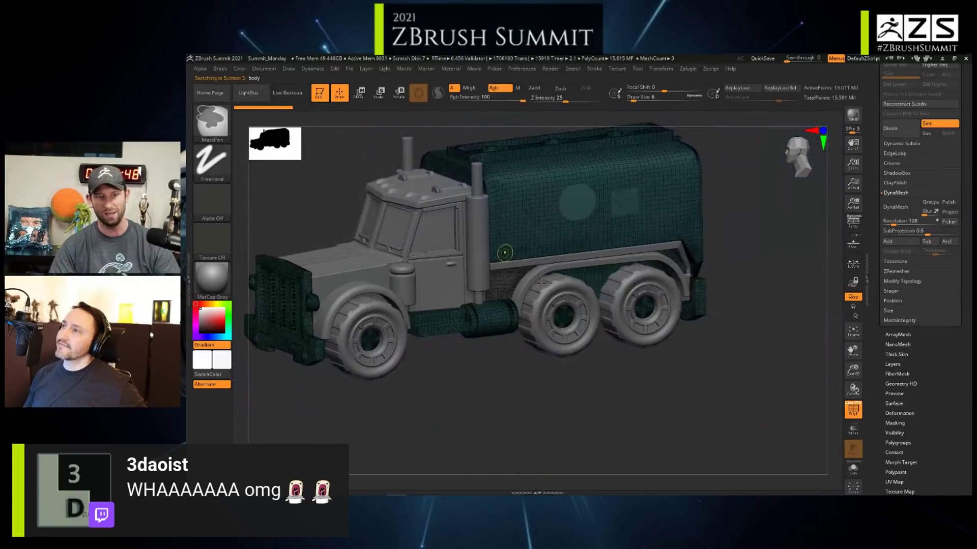
alt+right_drag(542, 283, 545, 306)
ctrl+right_drag(583, 234, 611, 294)
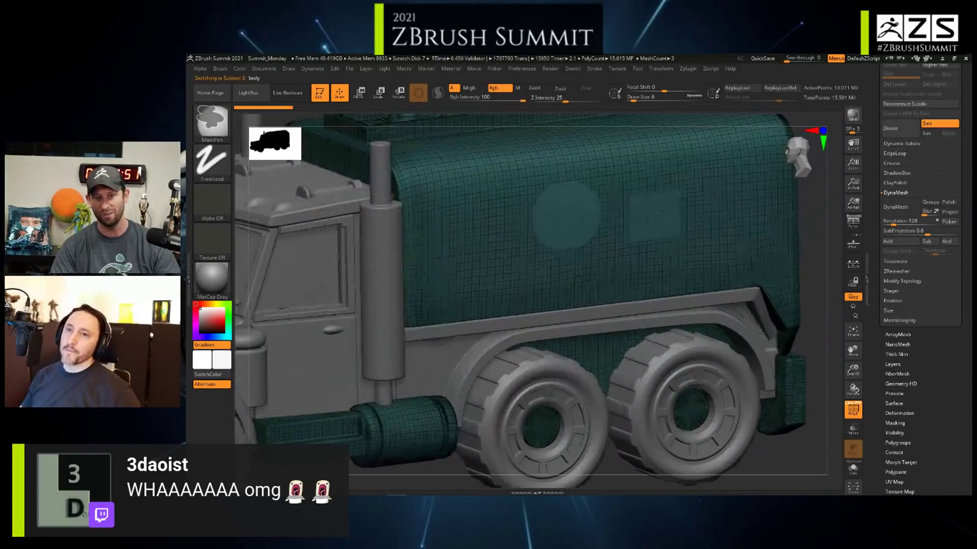
click(909, 221)
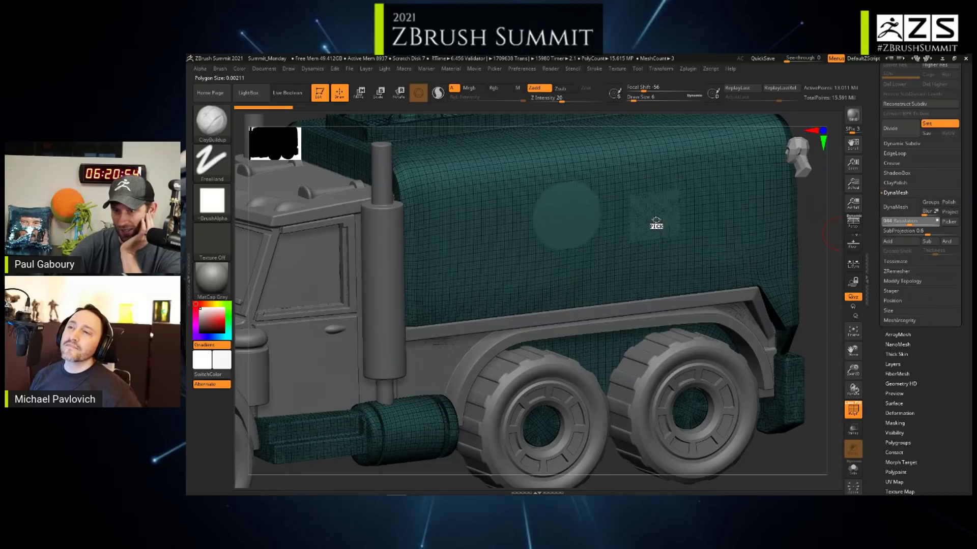
drag(656, 221, 673, 265)
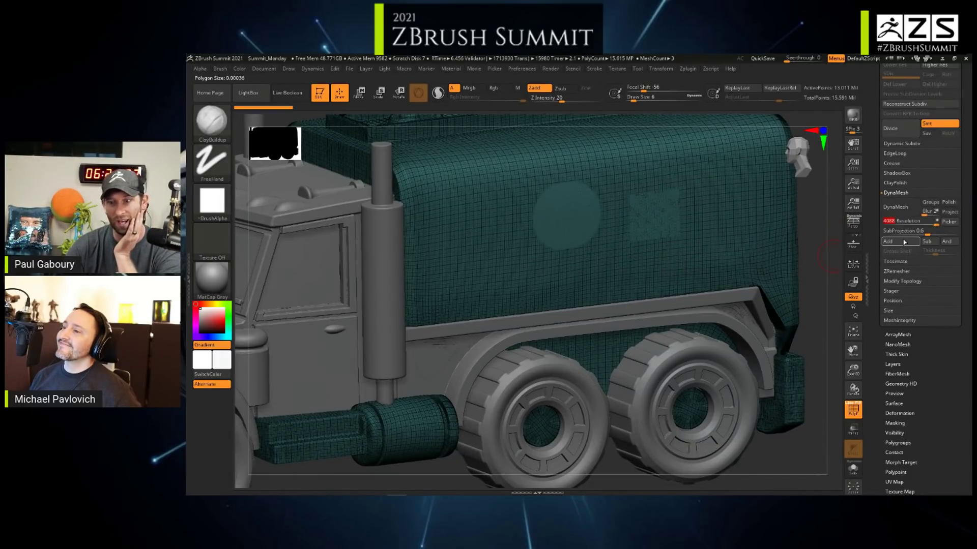
click(895, 207)
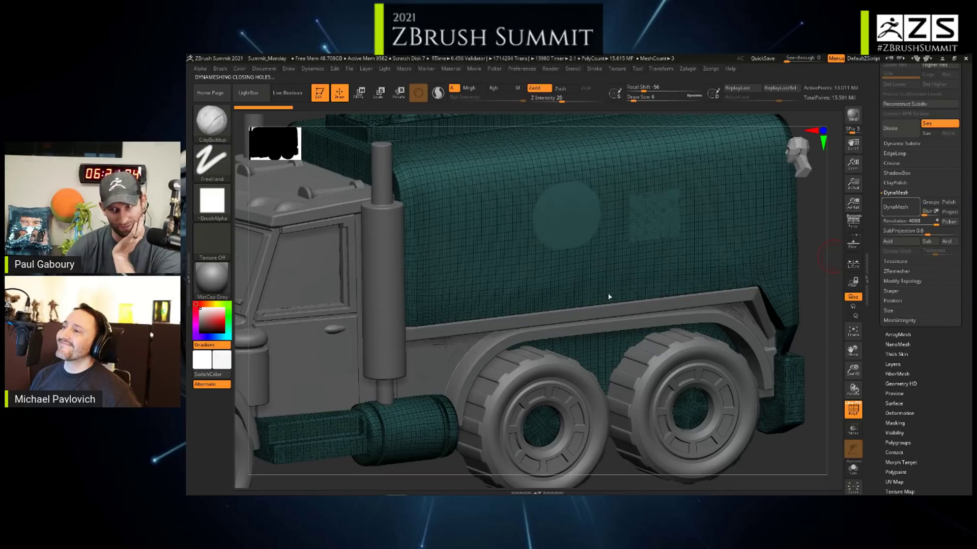
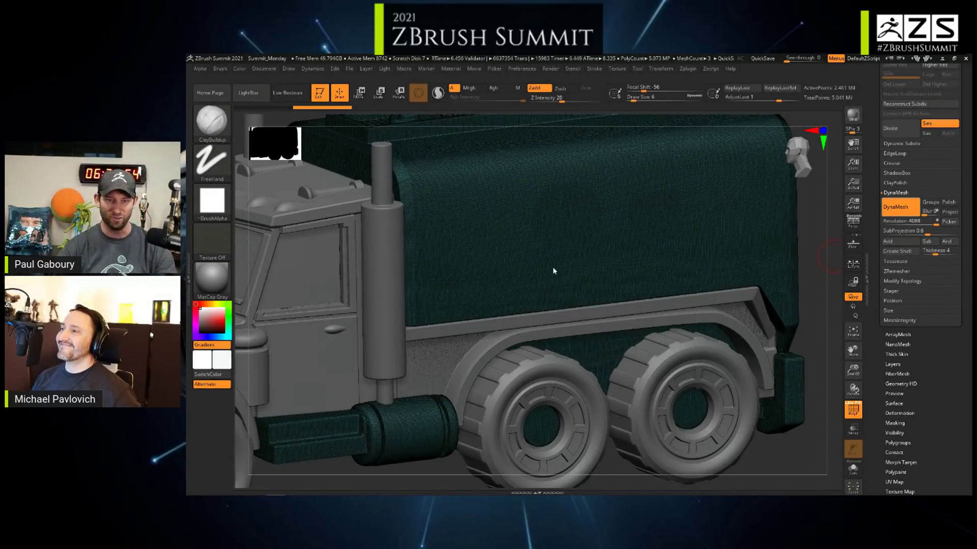
- Turn off PolyFrame and frame the whole truck in view
ctrl+right_drag(640, 258, 608, 255)
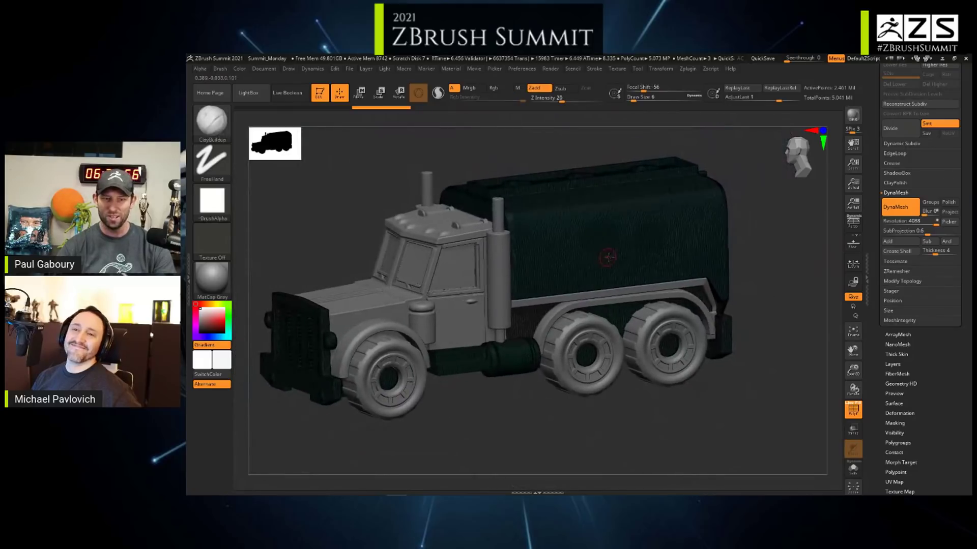
key(shift+f)
ctrl+right_drag(787, 264, 756, 255)
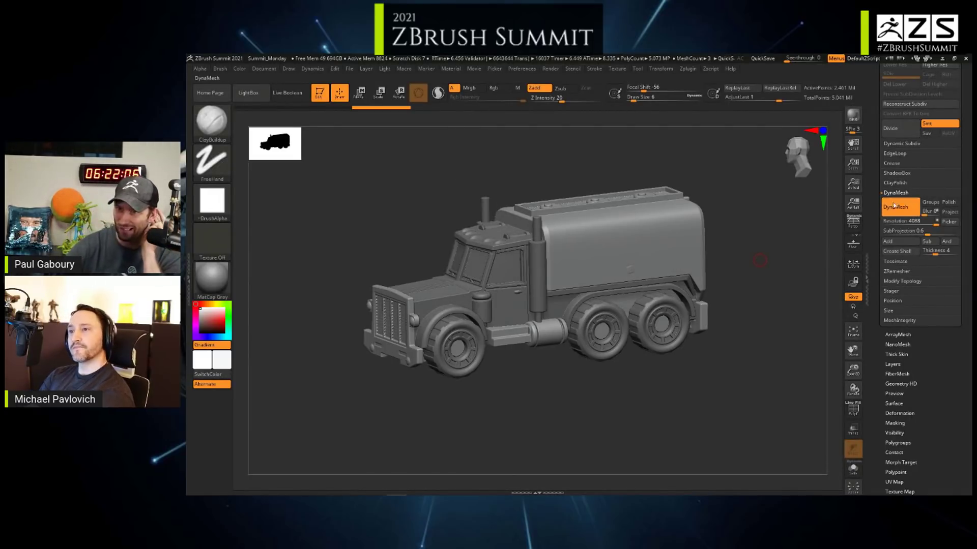
- Switch to the PM3D_Cube3D tool, framed from the front, and set the brush draw size to 97
click(894, 192)
drag(967, 190, 965, 282)
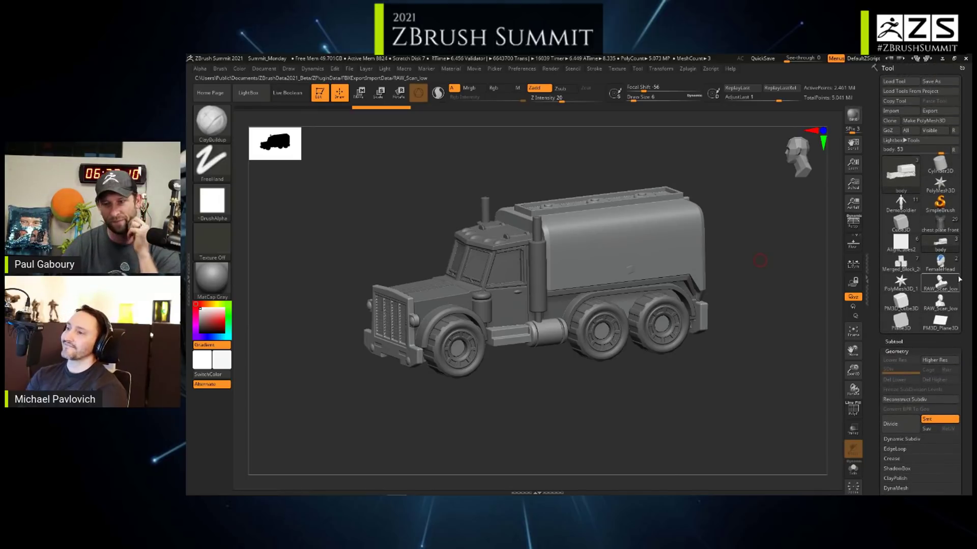
click(900, 304)
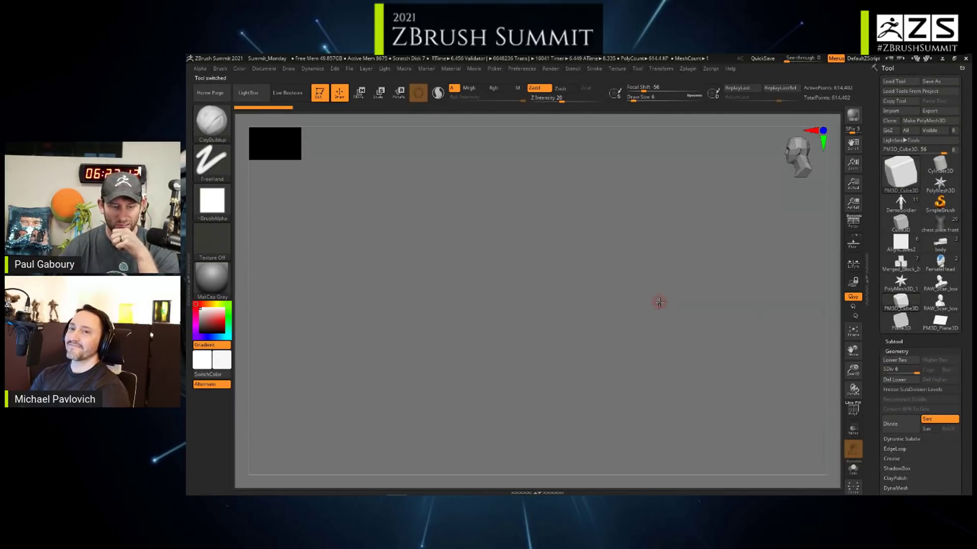
key(f)
ctrl+right_drag(781, 288, 730, 275)
mouse_move(747, 312)
alt+right_down()
mouse_move(719, 303)
mouse_move(693, 315)
mouse_move(670, 298)
mouse_move(700, 285)
alt+right_up()
key(s)
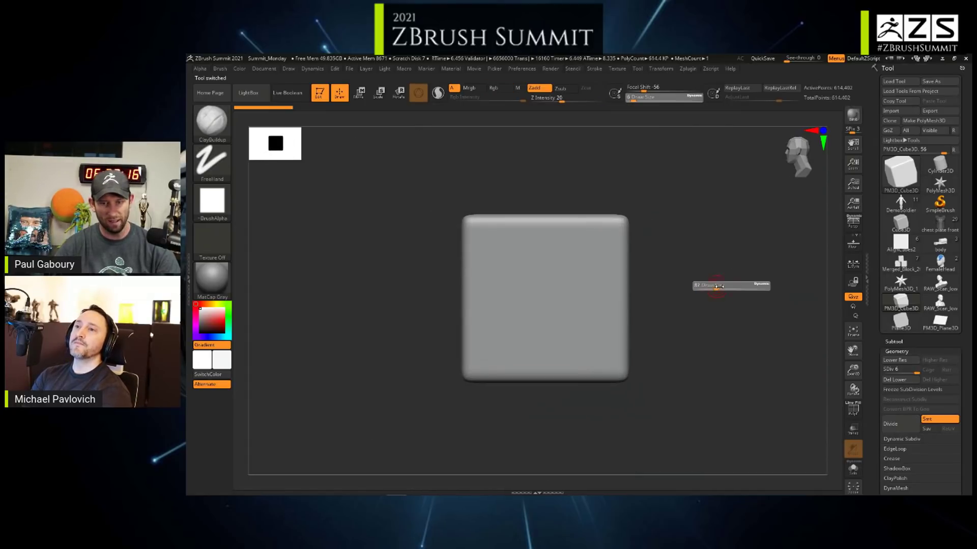
drag(702, 286, 722, 288)
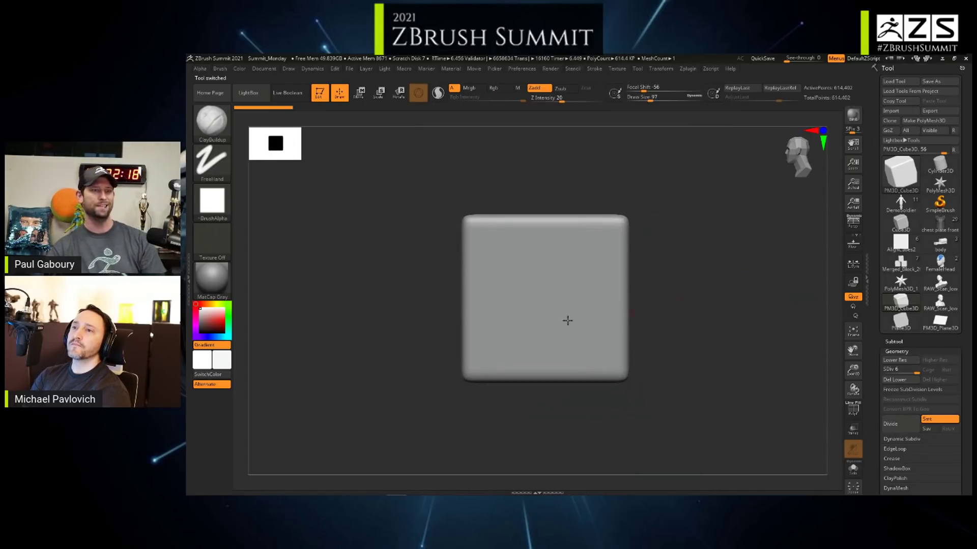
- Open the Brush settings and collapse the expanded Alpha and Texture and Tablet Pressure sections
click(188, 272)
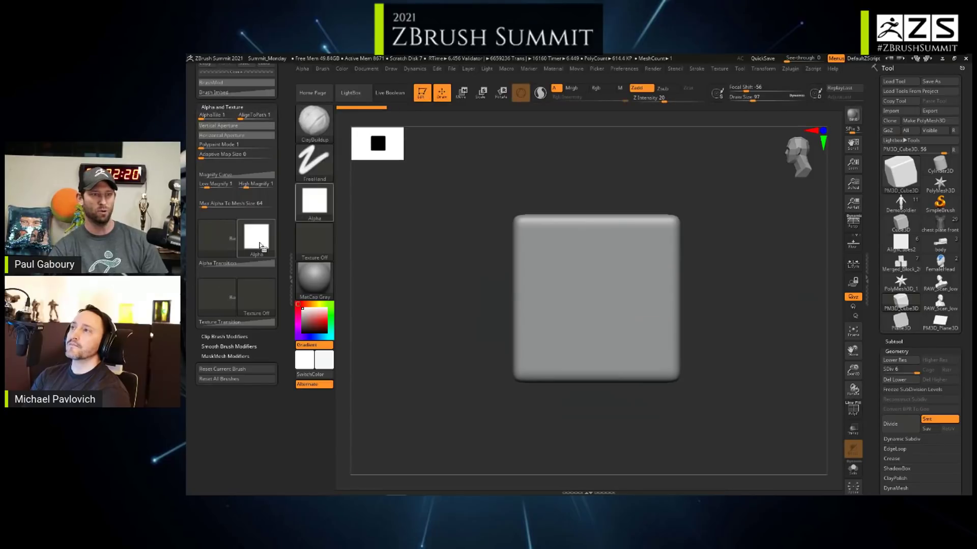
drag(220, 106, 219, 313)
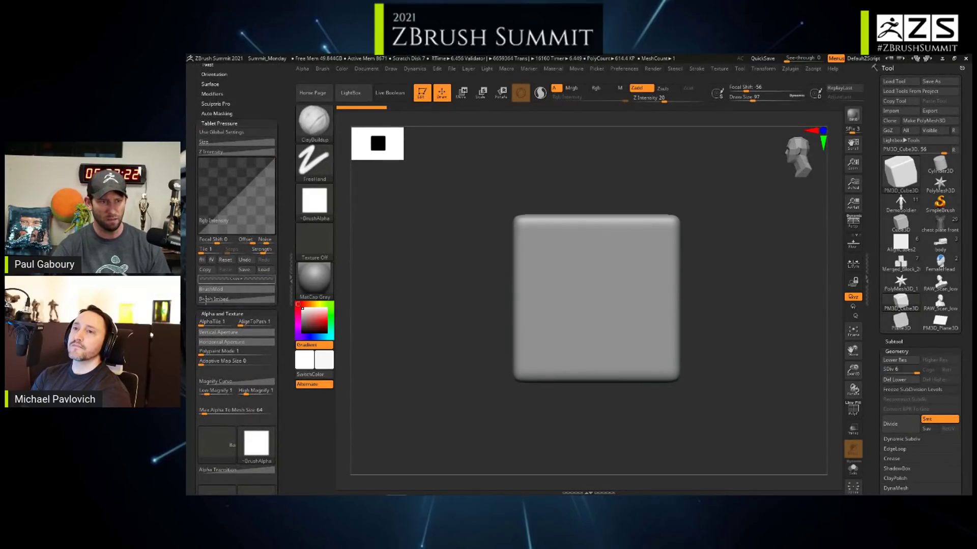
click(219, 314)
mouse_move(244, 83)
mouse_down()
mouse_move(245, 235)
mouse_move(259, 314)
mouse_up()
click(222, 356)
click(270, 110)
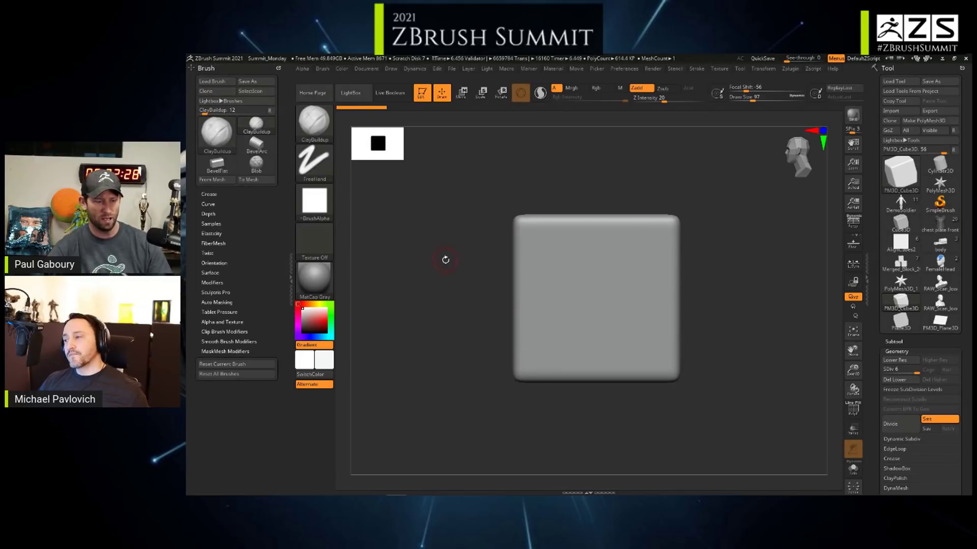
- Choose the Standard brush and set its draw size to about 192
key(b)
key(s)
key(t)
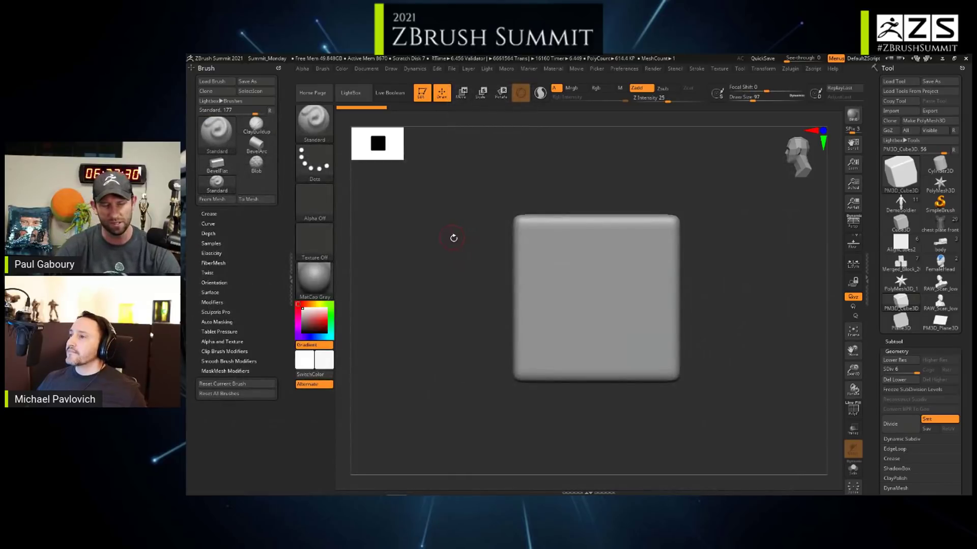
key(s)
drag(749, 293, 758, 293)
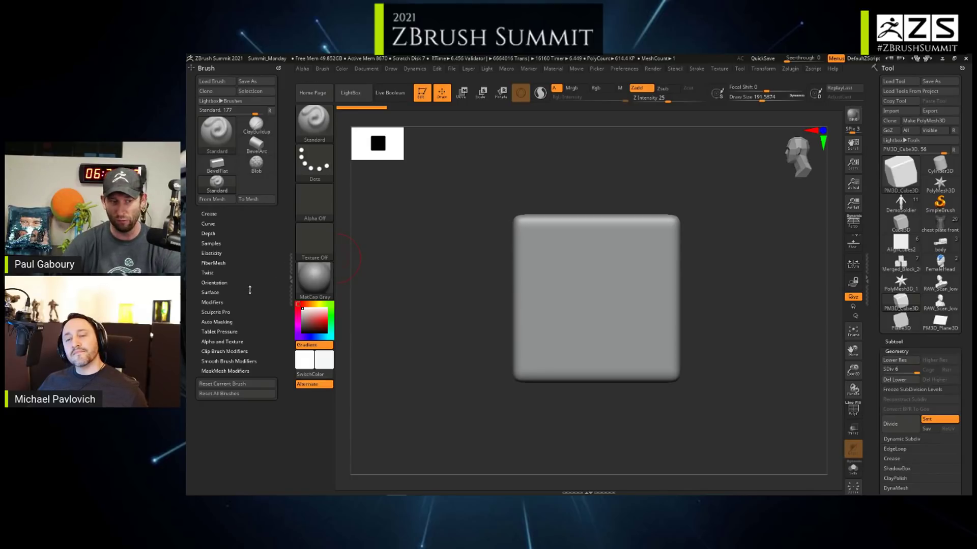
- Enable surface noise on the Standard brush with a strength of 0.02147 and a noise scale of 23.55632
click(210, 293)
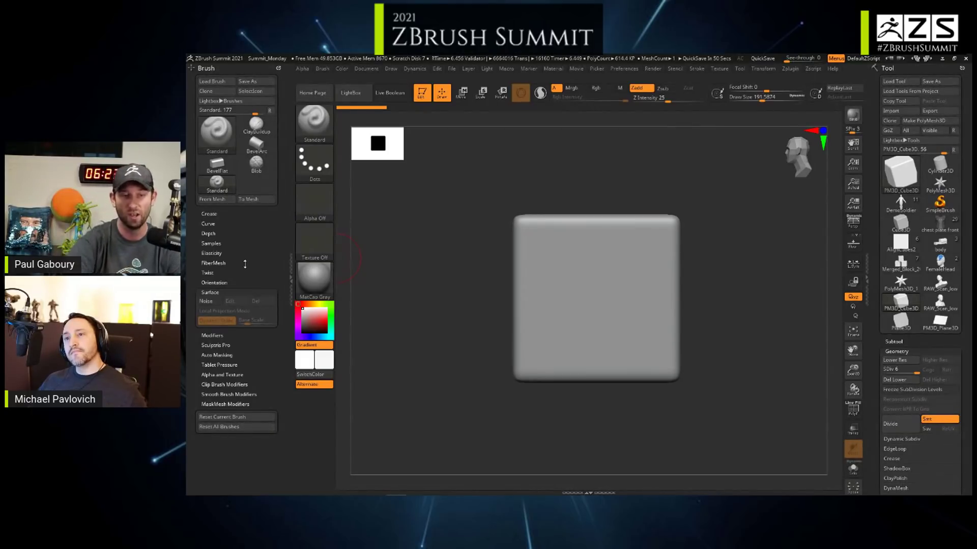
click(223, 302)
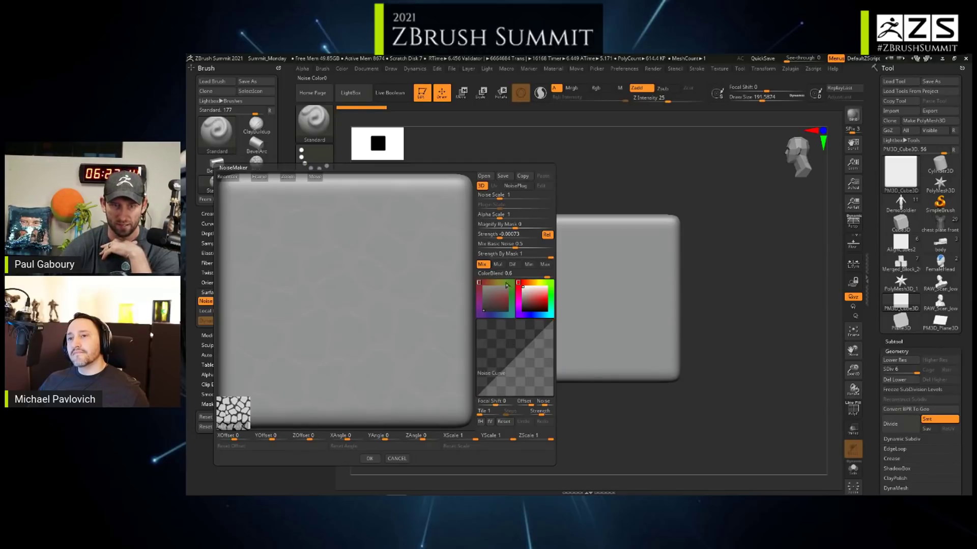
drag(508, 234, 528, 236)
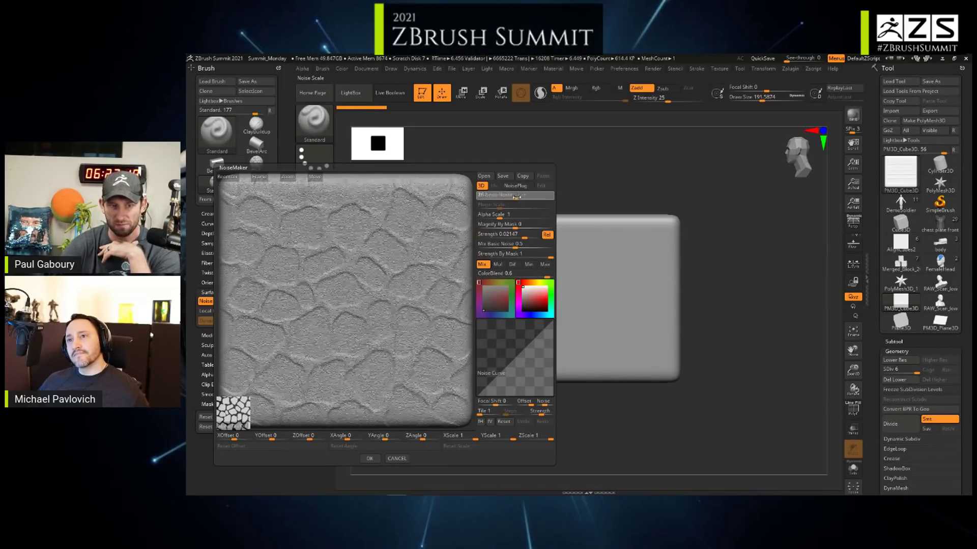
drag(516, 196, 519, 197)
- Bend the noise curve slightly upward and set the alpha and basic noise blending mode to Max
drag(522, 367, 508, 351)
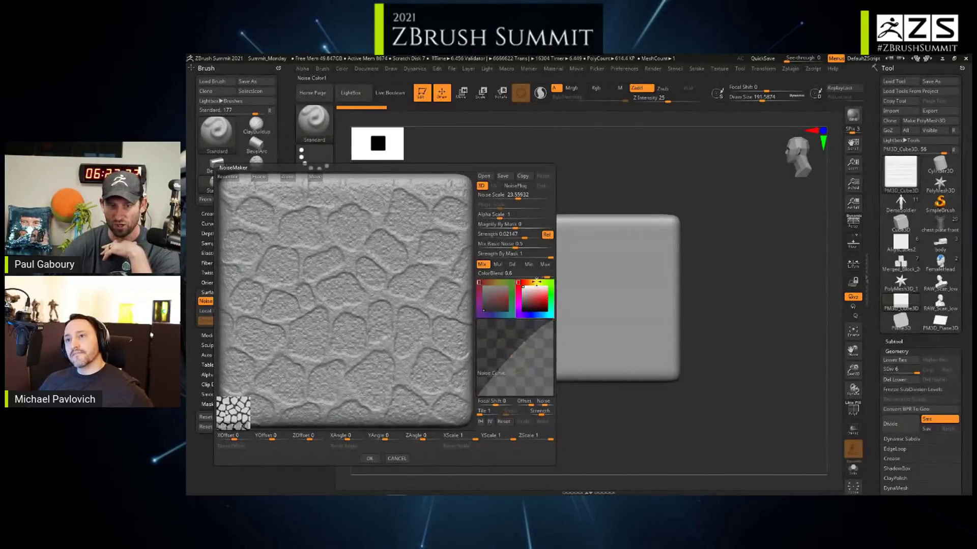
click(529, 264)
click(545, 265)
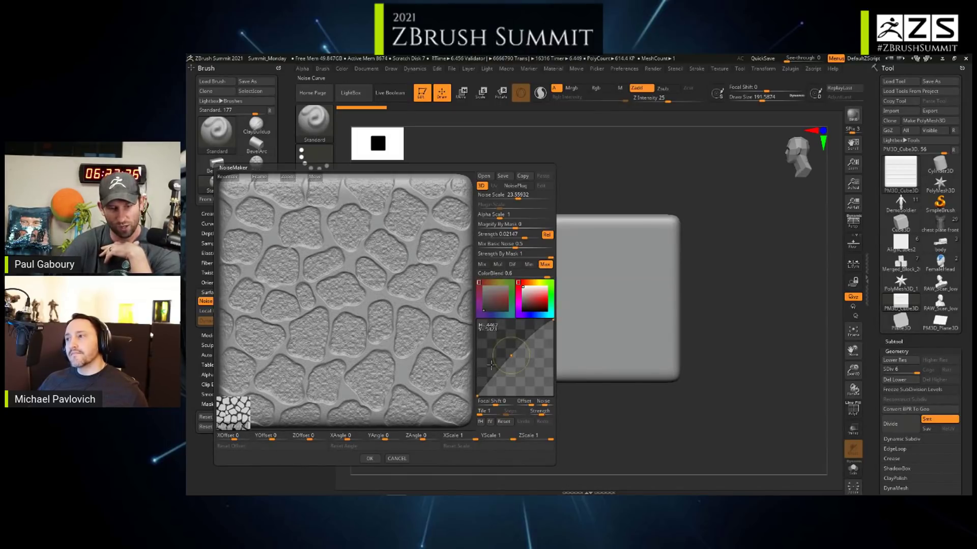
mouse_move(511, 354)
mouse_down()
mouse_move(501, 340)
mouse_move(514, 350)
mouse_up()
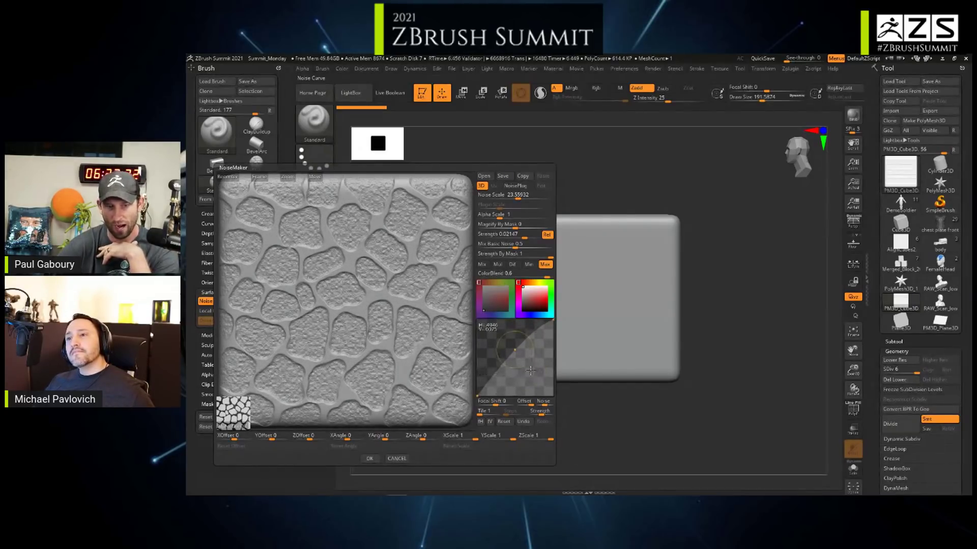
- Set the noise scale to 20.03229 and the alpha scale to 1, and accept the brush noise
drag(517, 195, 501, 216)
text(1)
key(Return)
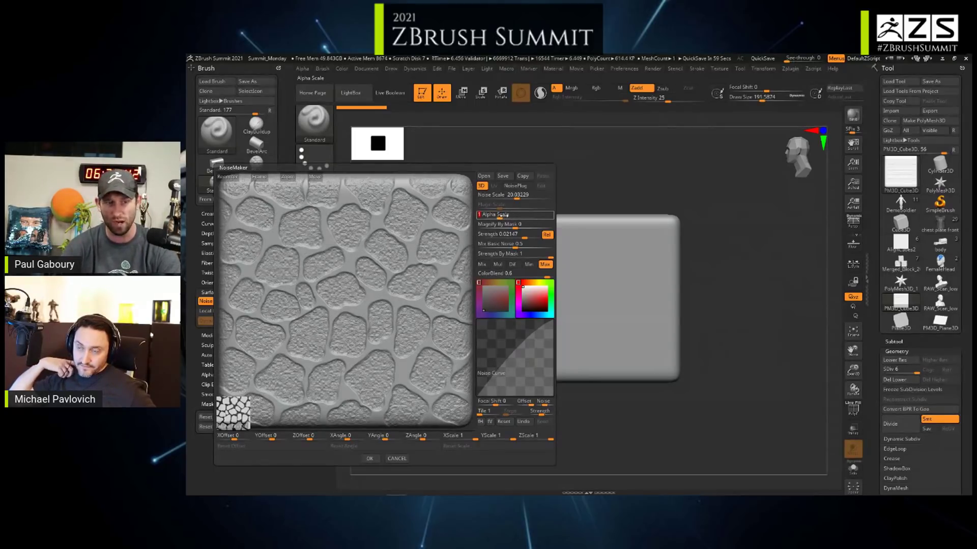
click(370, 459)
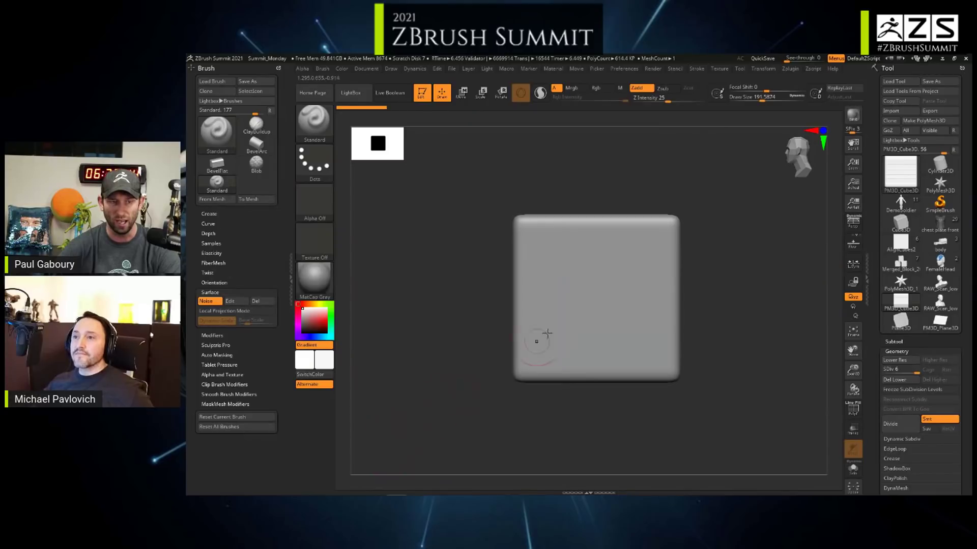
- Enlarge the draw size to about 257 and sculpt the stone noise over the cube's front face
key(s)
mouse_move(604, 288)
mouse_down()
mouse_move(615, 269)
mouse_move(582, 304)
mouse_move(613, 237)
mouse_move(661, 264)
mouse_move(525, 293)
mouse_move(636, 311)
mouse_up()
ctrl+right_drag(628, 313, 539, 295)
right_drag(539, 295, 583, 312)
mouse_move(499, 316)
mouse_down()
mouse_move(493, 323)
mouse_move(546, 300)
mouse_move(488, 335)
mouse_move(556, 277)
mouse_move(473, 257)
mouse_move(514, 343)
mouse_move(521, 285)
mouse_move(490, 321)
mouse_up()
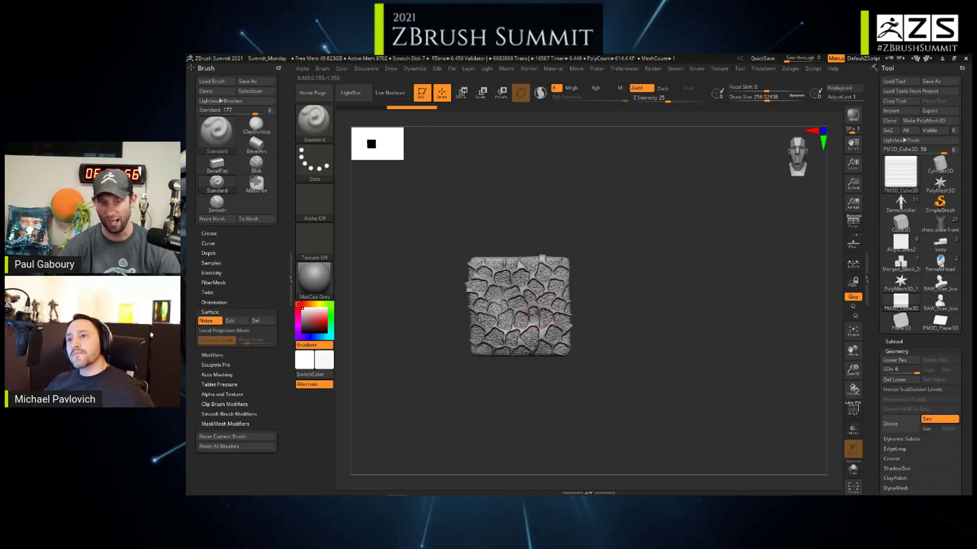
- Sculpt the brush noise across the cube's adjacent side face
right_drag(542, 257, 557, 308)
mouse_move(557, 307)
mouse_down()
mouse_move(630, 302)
mouse_move(524, 277)
mouse_move(626, 259)
mouse_up()
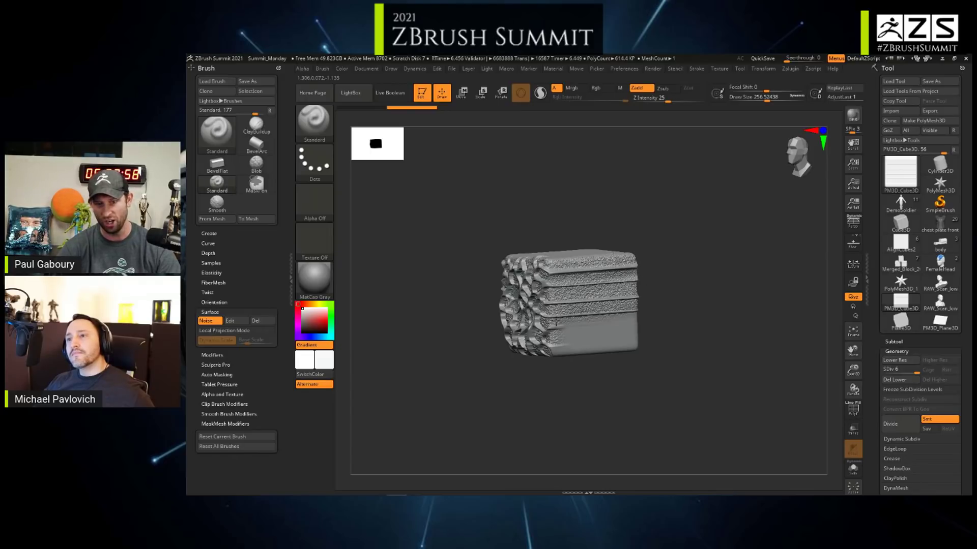
mouse_move(625, 330)
mouse_down()
mouse_move(514, 346)
mouse_move(648, 324)
mouse_up()
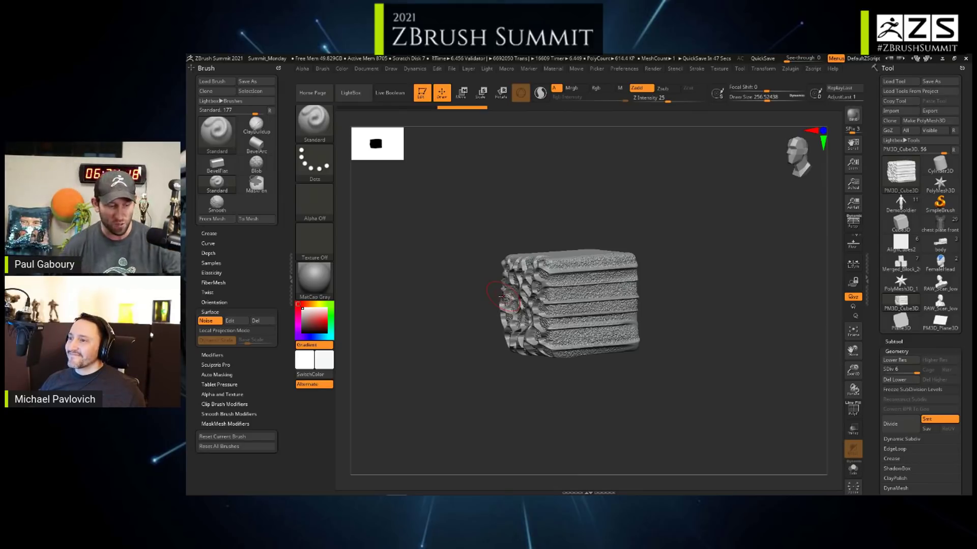
- Undo the last noise strokes and sculpt the stone noise across the cube's front face again
key(ctrl+z)
key(ctrl+z)
mouse_move(588, 310)
shift+right_down()
mouse_move(646, 305)
mouse_move(603, 312)
mouse_move(636, 290)
mouse_move(633, 326)
shift+right_up()
mouse_move(595, 292)
mouse_down()
mouse_move(512, 252)
mouse_move(635, 238)
mouse_move(576, 351)
mouse_move(508, 254)
mouse_move(661, 359)
mouse_up()
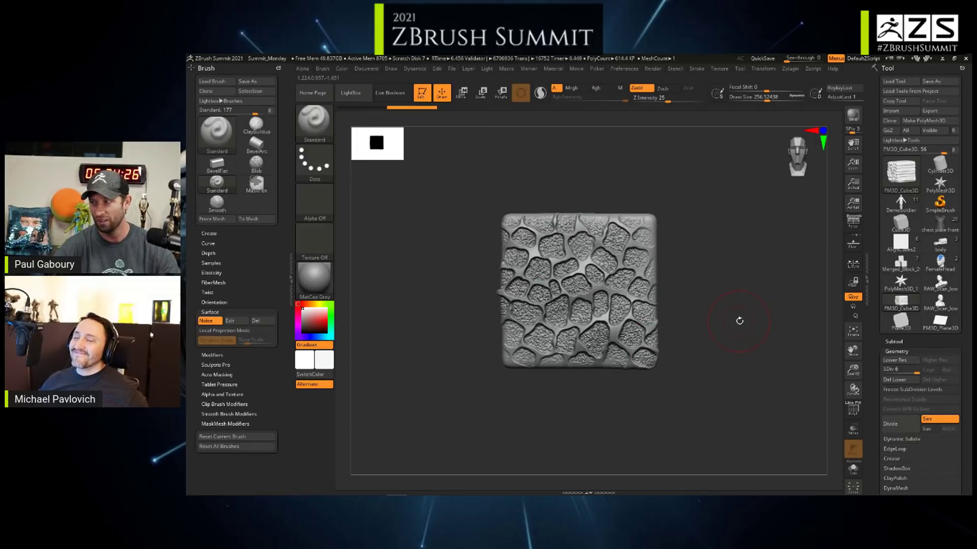
- Undo the last noise strokes, turn on Local Projection Mode for the brush noise, and sculpt stones across the cube's front face
key(ctrl+z)
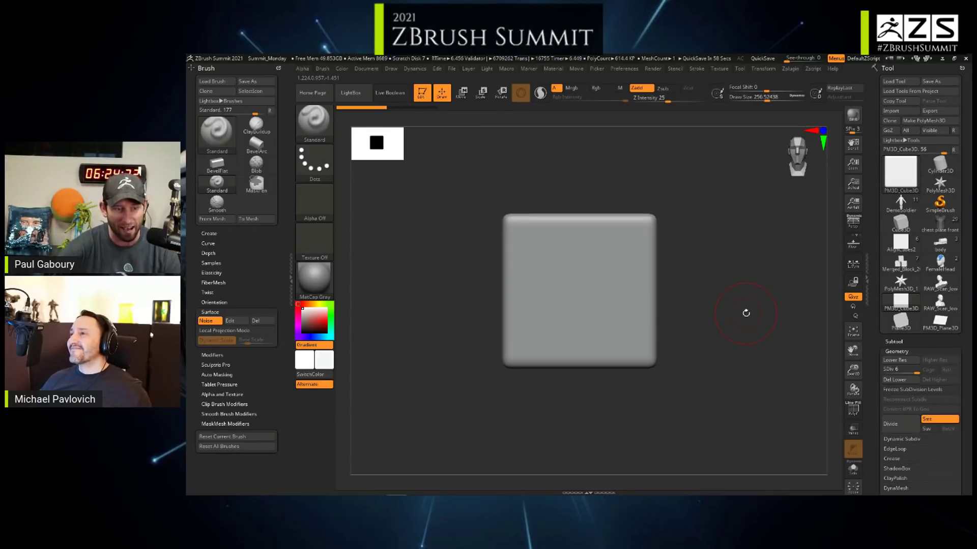
click(257, 332)
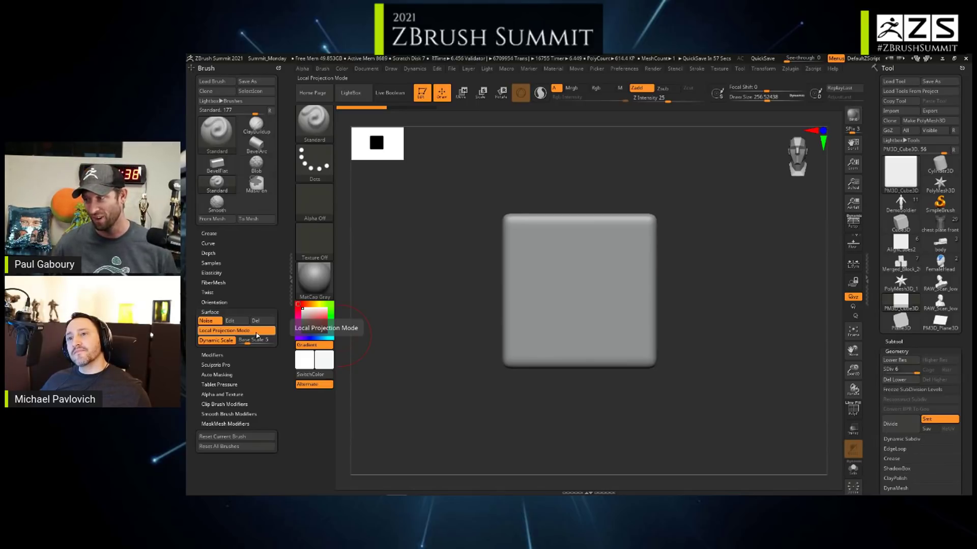
mouse_move(567, 283)
mouse_down()
mouse_move(600, 244)
mouse_move(542, 314)
mouse_move(636, 326)
mouse_move(636, 269)
mouse_move(574, 231)
mouse_up()
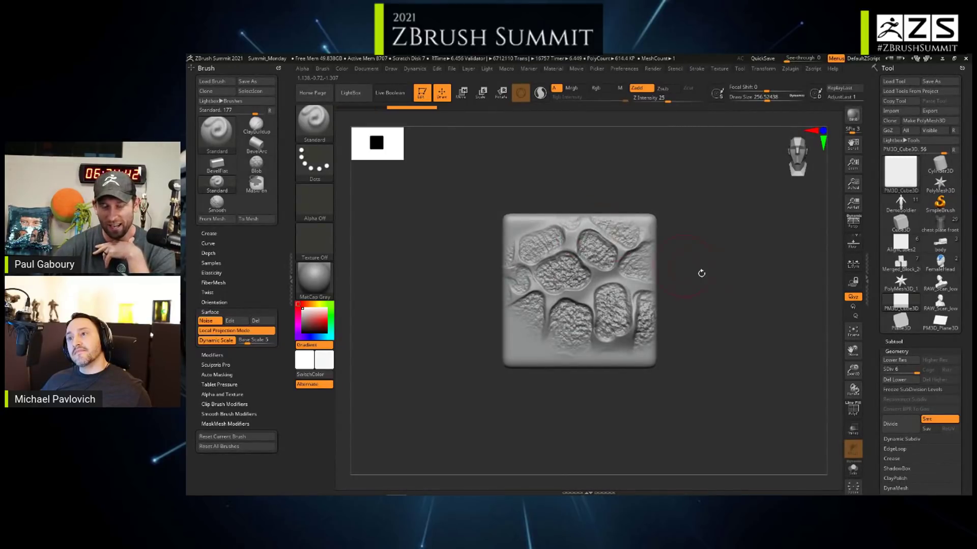
- Sculpt the locally projected stone noise across the cube's adjacent side face and its top face
mouse_move(790, 284)
mouse_down()
mouse_move(755, 310)
mouse_move(715, 312)
mouse_up()
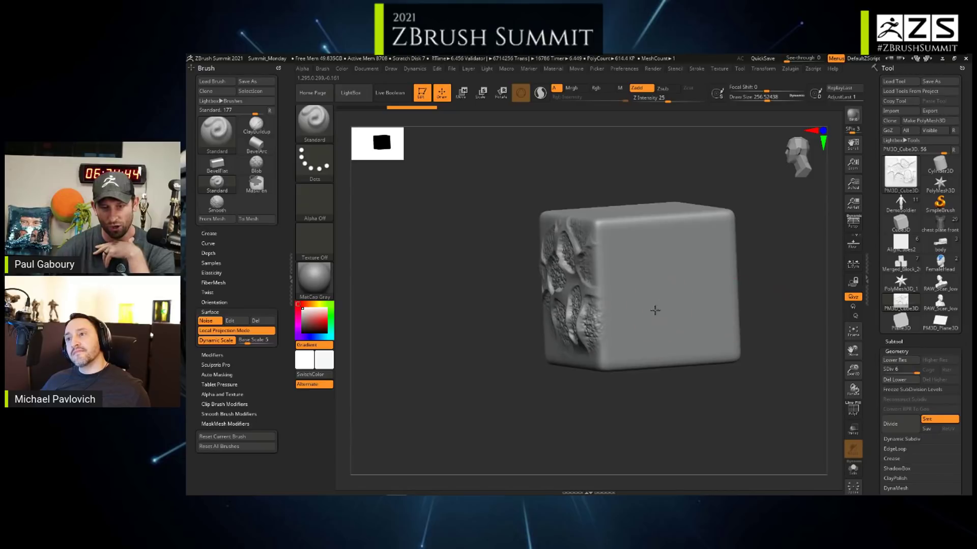
mouse_move(654, 310)
mouse_down()
mouse_move(633, 250)
mouse_move(643, 290)
mouse_move(623, 351)
mouse_move(596, 320)
mouse_up()
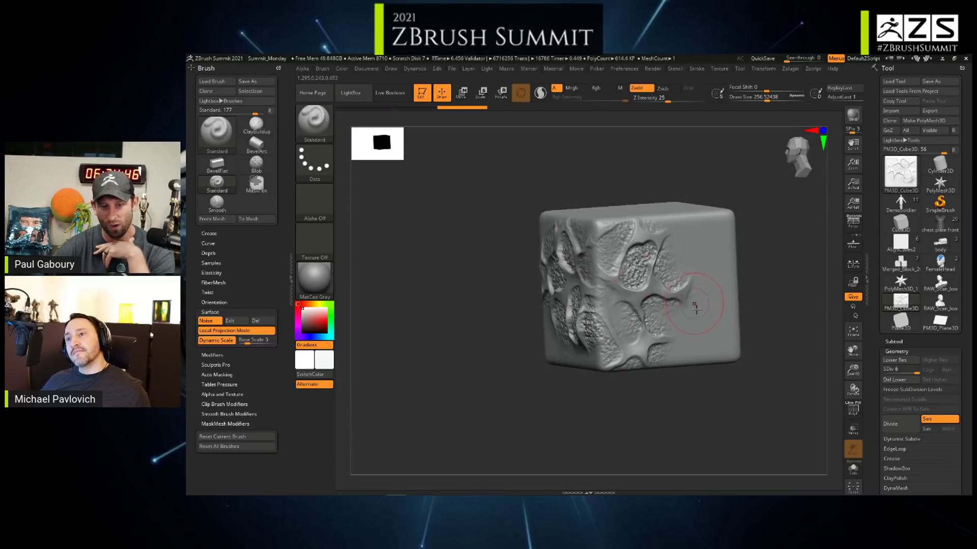
mouse_move(768, 308)
mouse_down()
mouse_move(659, 326)
mouse_move(697, 336)
mouse_up()
mouse_move(658, 240)
mouse_down()
mouse_move(674, 239)
mouse_move(631, 232)
mouse_up()
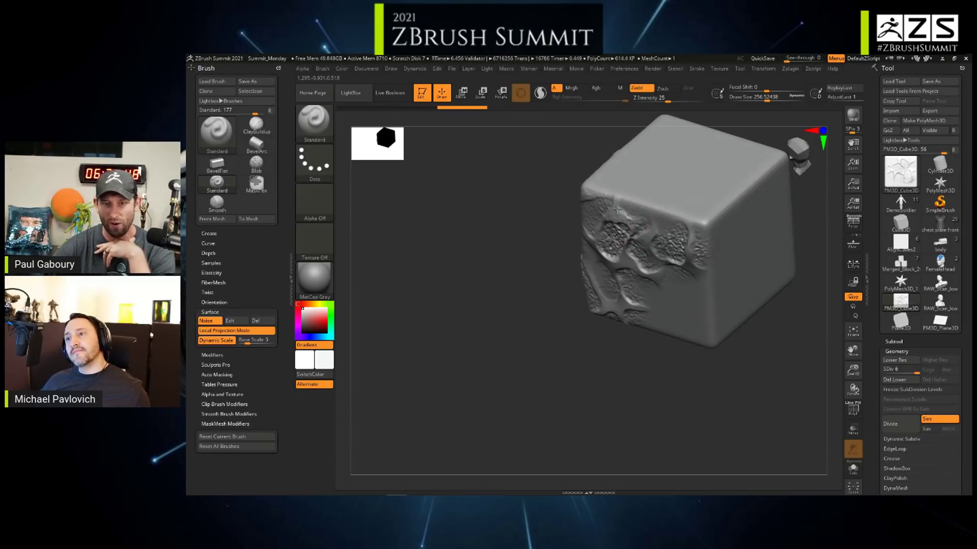
drag(562, 209, 563, 246)
drag(615, 228, 658, 266)
alt+right_drag(658, 267, 608, 347)
mouse_move(651, 300)
mouse_down()
mouse_move(588, 257)
mouse_move(680, 231)
mouse_move(614, 233)
mouse_move(613, 182)
mouse_move(596, 182)
mouse_up()
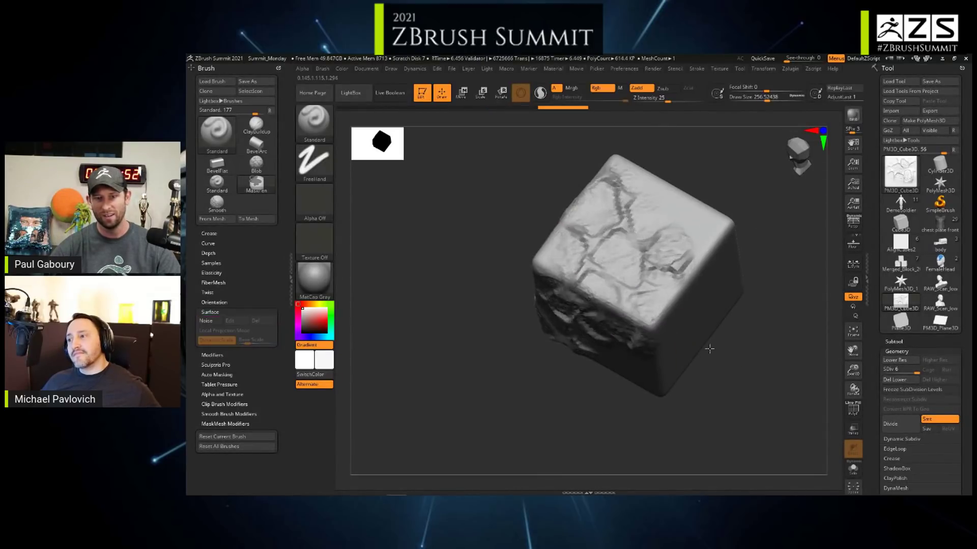
- Sculpt the stone noise on another untouched face of the cube, then clear the noise strokes and face the cube frontally
mouse_move(708, 348)
ctrl+right_down()
mouse_move(667, 342)
mouse_move(656, 356)
mouse_move(650, 342)
ctrl+right_up()
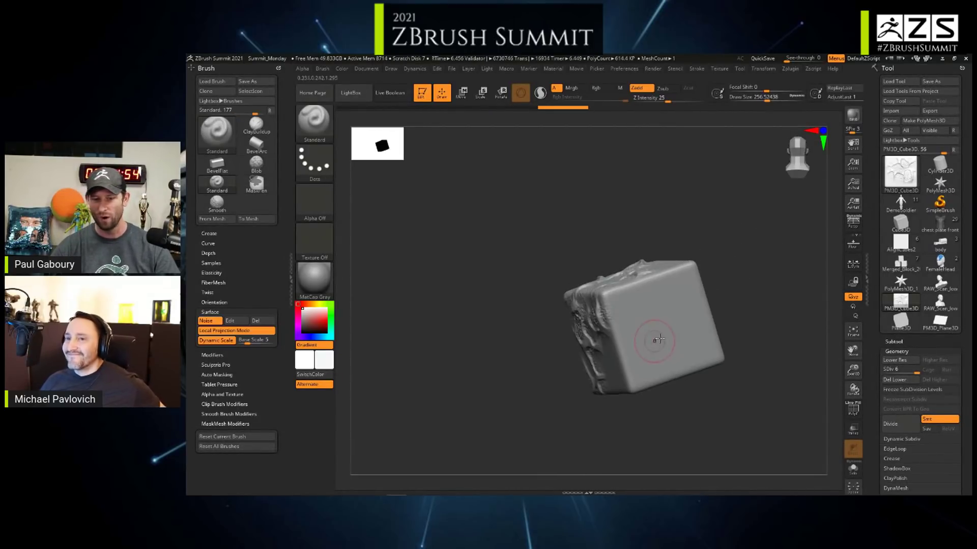
mouse_move(650, 342)
mouse_down()
mouse_move(662, 310)
mouse_move(609, 308)
mouse_up()
mouse_move(661, 366)
right_down()
mouse_move(663, 325)
mouse_move(612, 332)
mouse_move(670, 342)
mouse_move(589, 325)
right_up()
mouse_move(679, 344)
right_down()
mouse_move(739, 365)
mouse_move(704, 333)
right_up()
key(ctrl)
mouse_move(637, 349)
shift+right_down()
mouse_move(679, 355)
mouse_move(695, 391)
shift+right_up()
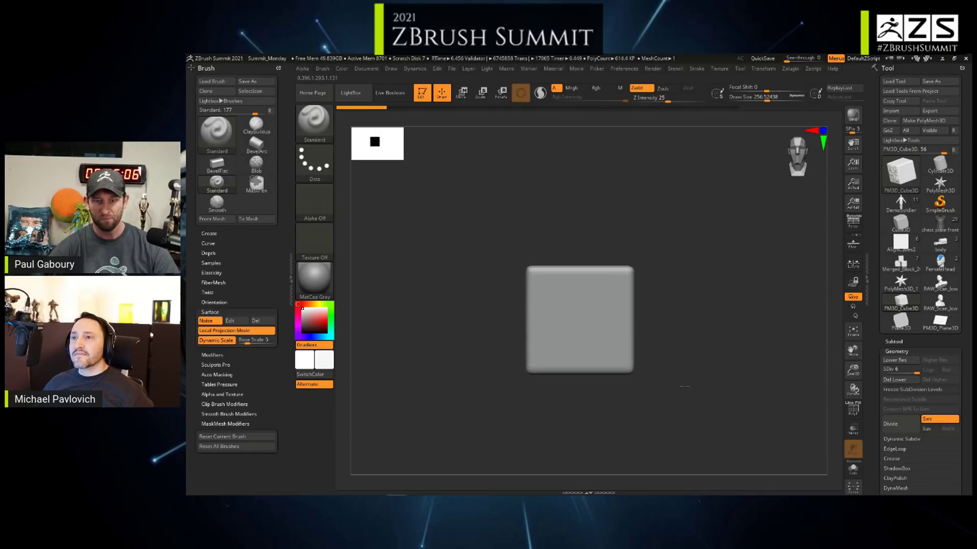
- Reduce the draw size to about 217 and accept the brush noise in NoiseMaker with the alpha scale at 1
mouse_move(549, 308)
ctrl+right_down()
mouse_move(580, 336)
mouse_move(555, 317)
ctrl+right_up()
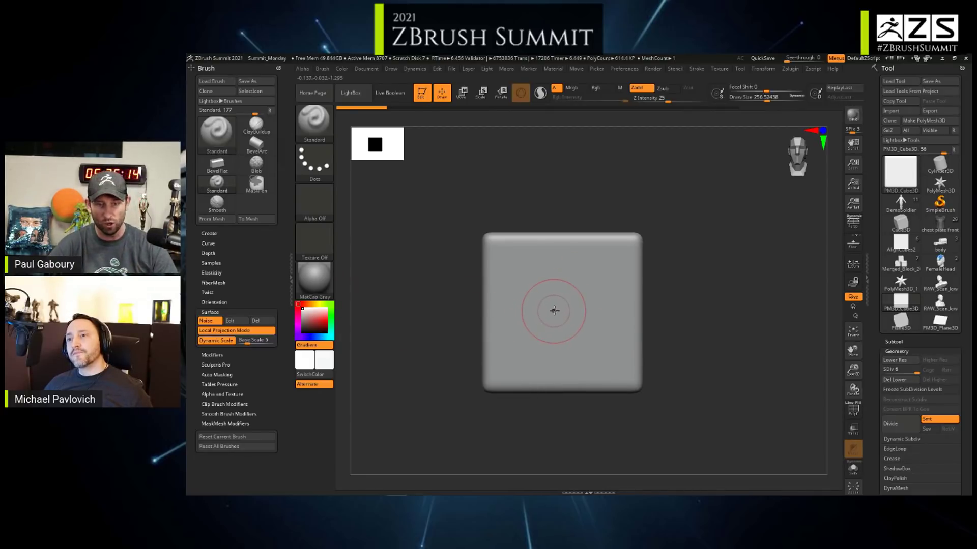
key(s)
mouse_move(555, 308)
mouse_down()
mouse_move(564, 307)
mouse_move(542, 308)
mouse_up()
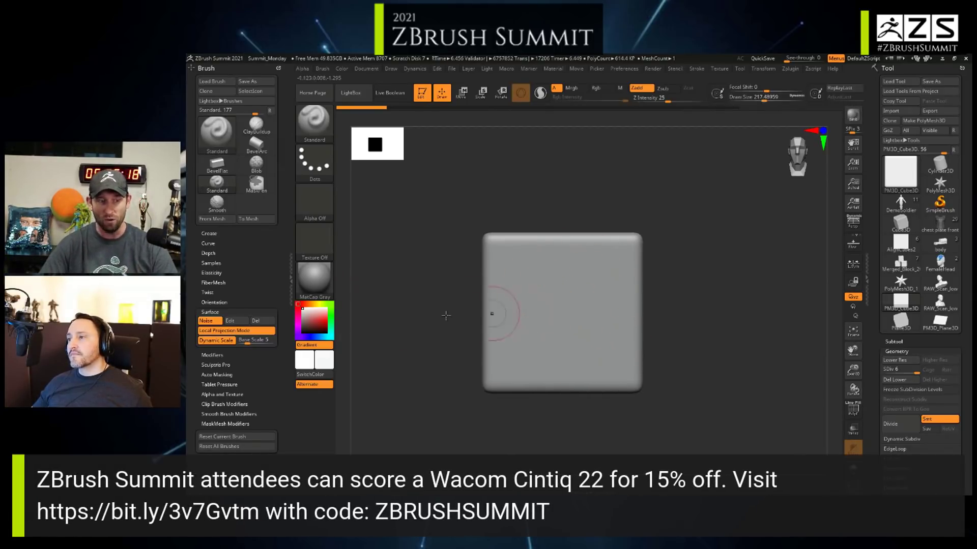
click(229, 320)
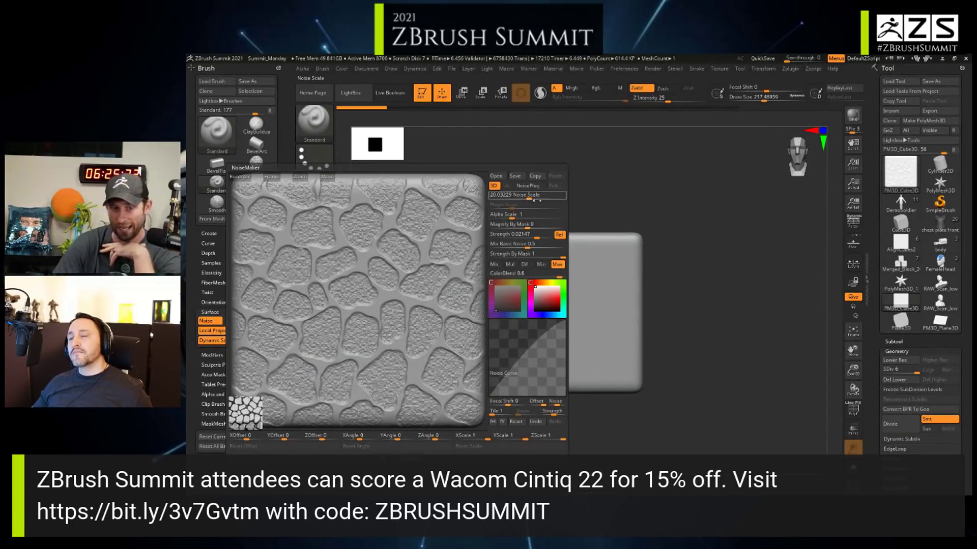
mouse_move(514, 216)
mouse_down()
mouse_move(503, 216)
mouse_move(512, 222)
mouse_up()
click(384, 459)
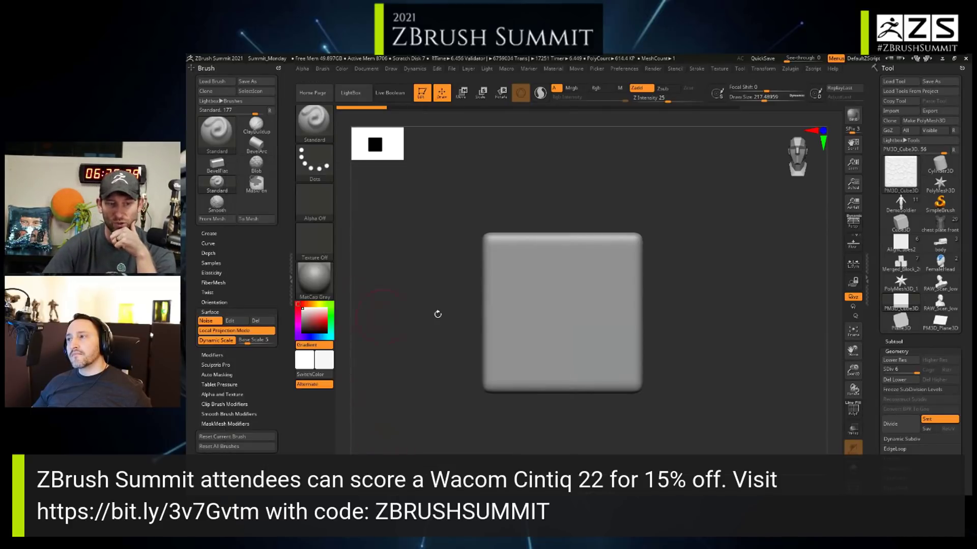
- Try noise strokes on the cube's front face at draw sizes of about 140 and 484, and undo the larger strokes
key(s)
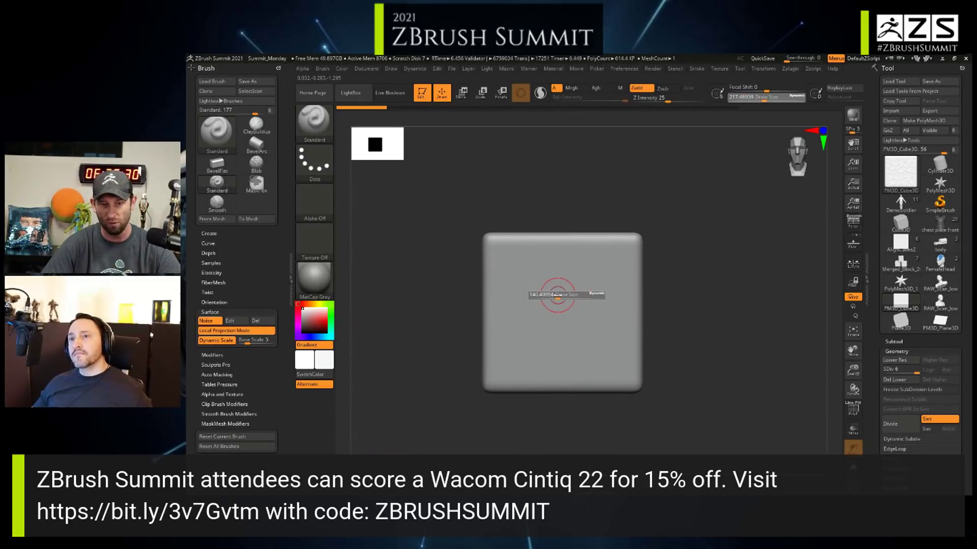
mouse_move(542, 298)
mouse_down()
mouse_move(569, 272)
mouse_move(544, 272)
mouse_move(539, 304)
mouse_move(562, 304)
mouse_up()
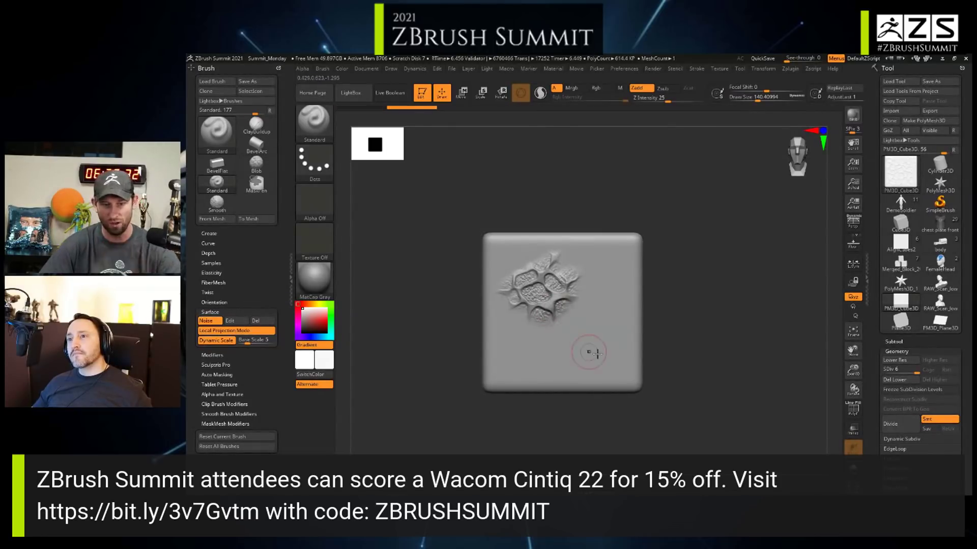
key(s)
drag(591, 342, 613, 341)
mouse_move(602, 336)
mouse_down()
mouse_move(546, 311)
mouse_move(526, 364)
mouse_up()
key(ctrl+z)
key(ctrl+z)
key(ctrl+z)
key(ctrl+z)
key(ctrl+z)
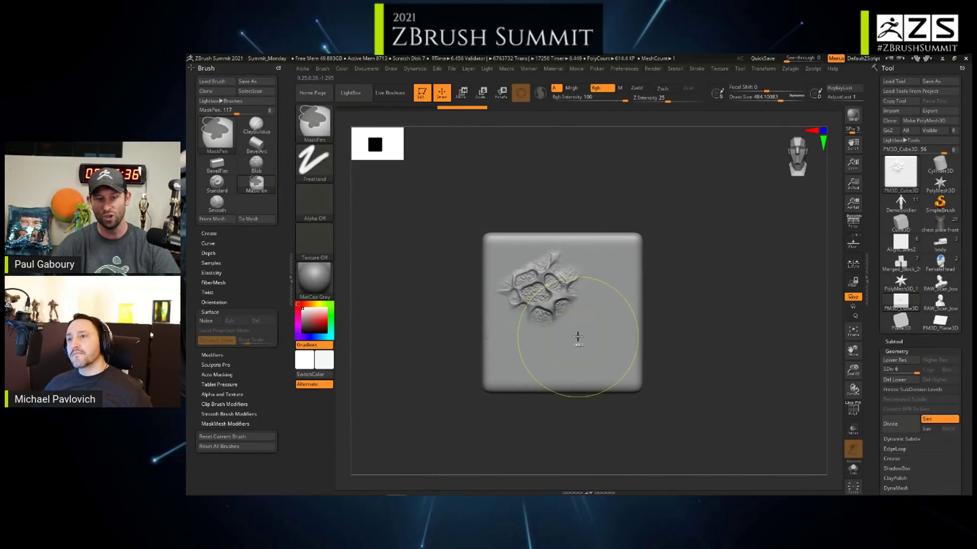
- Sculpt small stones across the cube's side face at a draw size of about 62, and undo the strokes
key(s)
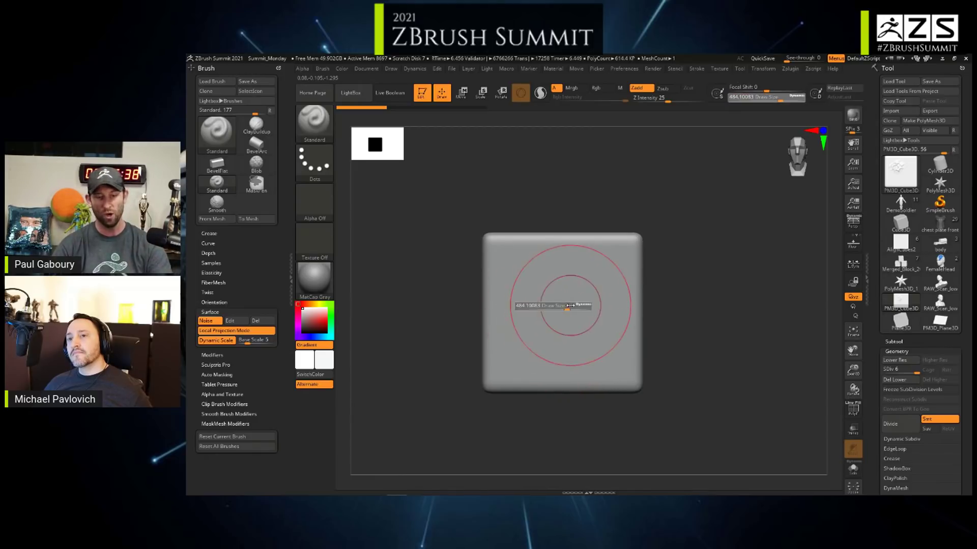
mouse_move(549, 306)
mouse_down()
mouse_move(529, 305)
mouse_move(564, 269)
mouse_move(539, 325)
mouse_move(605, 306)
mouse_move(587, 300)
mouse_move(548, 314)
mouse_move(595, 333)
mouse_move(610, 285)
mouse_up()
key(ctrl+z)
mouse_move(747, 265)
mouse_down()
mouse_move(682, 297)
mouse_move(656, 280)
mouse_move(689, 255)
mouse_move(710, 267)
mouse_move(661, 292)
mouse_move(703, 315)
mouse_move(642, 328)
mouse_move(731, 320)
mouse_up()
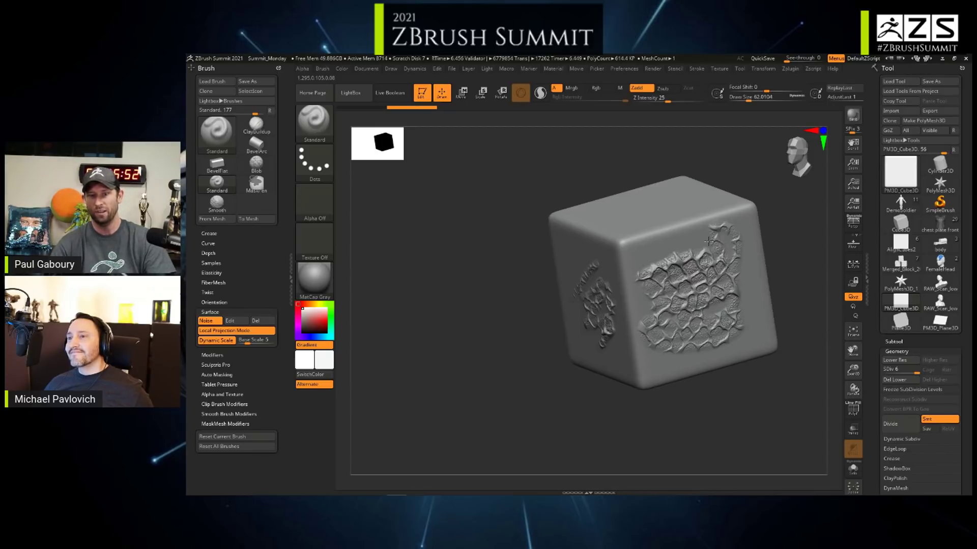
mouse_move(708, 241)
mouse_down()
mouse_move(641, 266)
mouse_move(710, 226)
mouse_move(631, 260)
mouse_up()
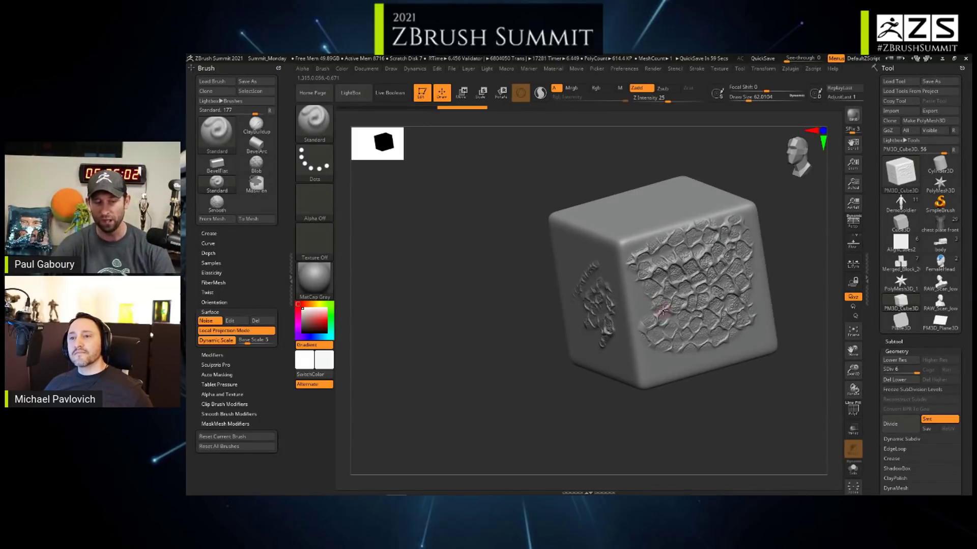
right_drag(642, 304, 678, 306)
key(ctrl+z)
key(ctrl+z)
key(ctrl+z)
shift+right_drag(621, 321, 611, 300)
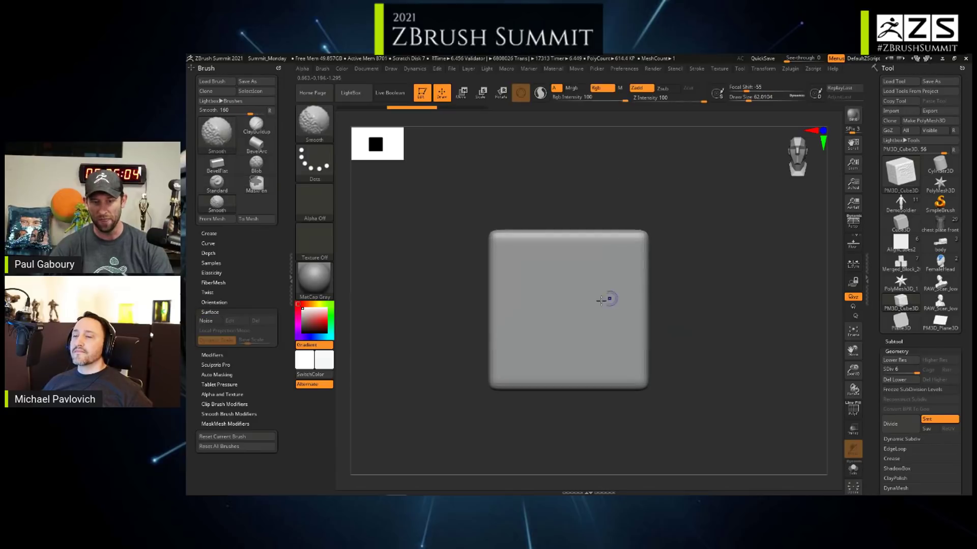
- Sculpt large stones across the cube's front face at a draw size of 286, and undo the strokes
key(s)
drag(582, 306, 613, 307)
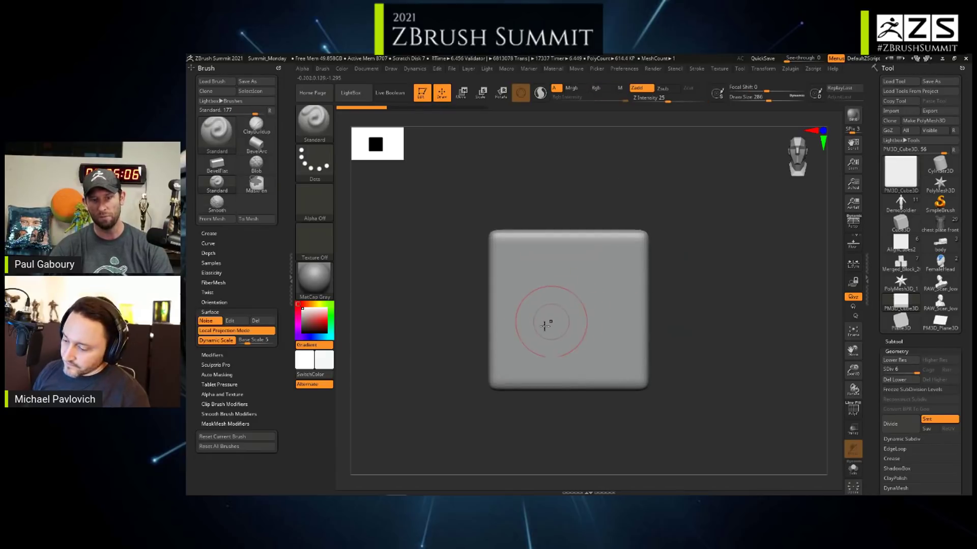
mouse_move(545, 320)
mouse_down()
mouse_move(529, 334)
mouse_move(633, 264)
mouse_up()
key(ctrl+z)
key(ctrl+z)
key(ctrl+z)
key(ctrl+z)
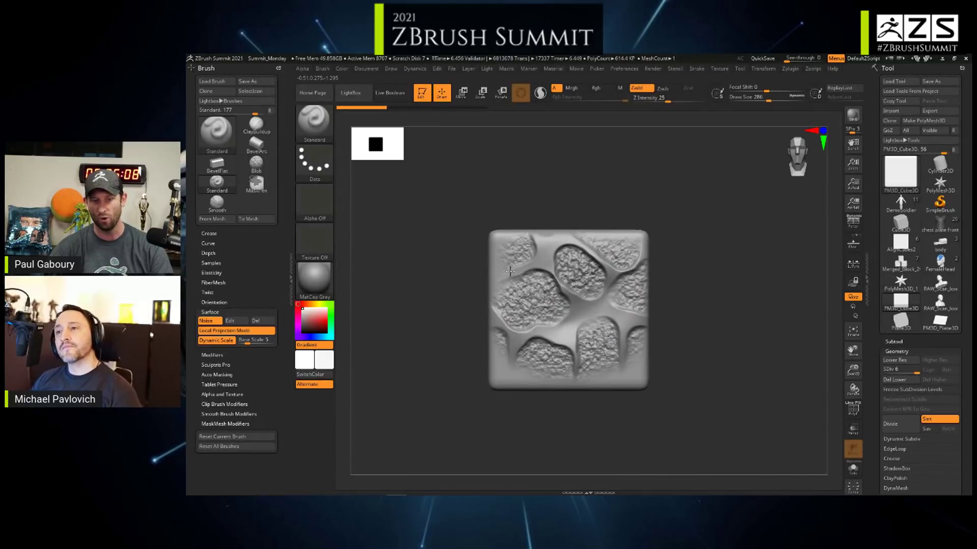
- Sculpt overlapping noise strokes on the front face at draw sizes of about 154 and 257, and undo them
key(s)
drag(583, 308, 556, 306)
mouse_move(509, 326)
mouse_down()
mouse_move(577, 244)
mouse_move(570, 265)
mouse_move(529, 296)
mouse_move(544, 275)
mouse_up()
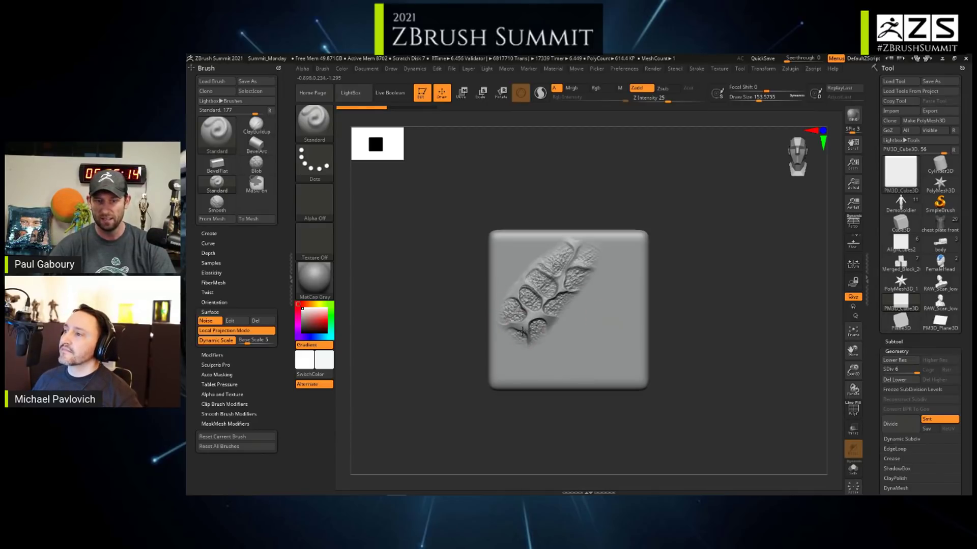
key(s)
mouse_move(594, 319)
mouse_down()
mouse_move(560, 307)
mouse_move(605, 261)
mouse_move(592, 254)
mouse_move(581, 316)
mouse_move(618, 330)
mouse_up()
key(s)
mouse_move(564, 353)
mouse_down()
mouse_move(613, 282)
mouse_move(538, 347)
mouse_move(546, 365)
mouse_up()
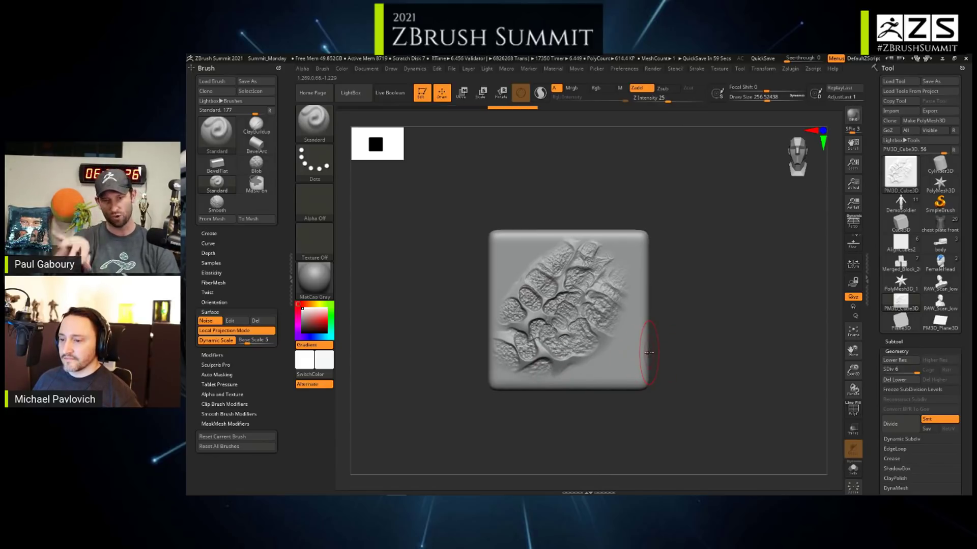
key(ctrl)
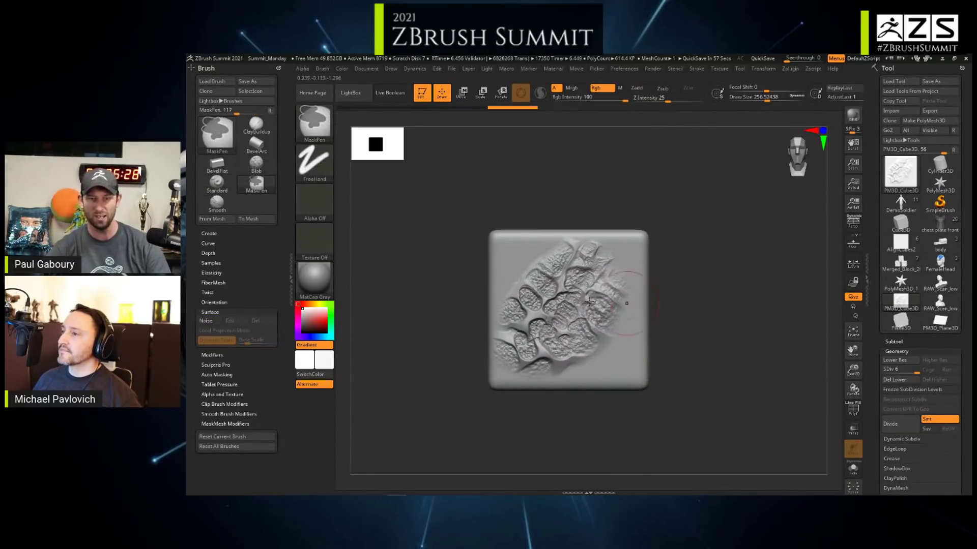
key(ctrl+z)
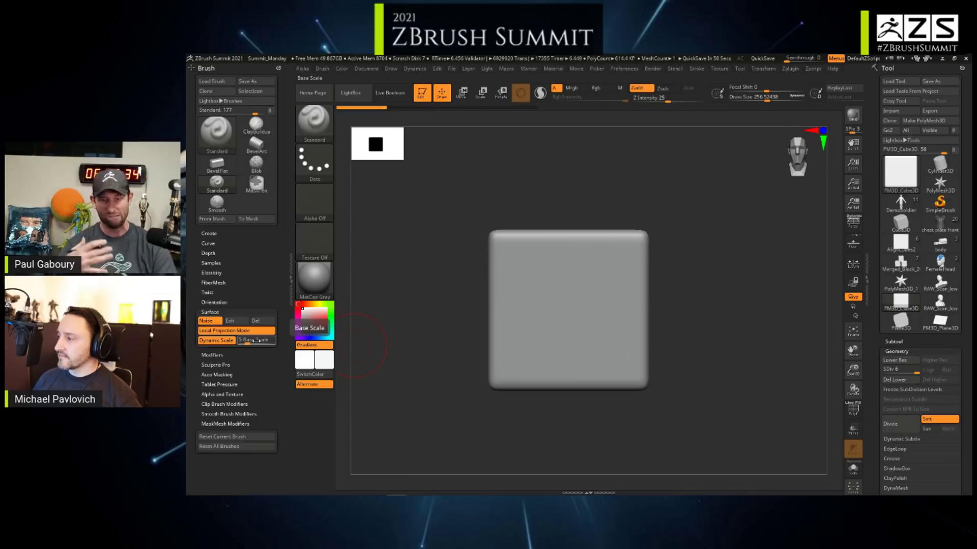
- Set the noise's Base Scale to 2, sculpt denser stones across the front face, and undo the strokes
mouse_move(563, 305)
mouse_down()
mouse_move(547, 287)
mouse_move(569, 303)
mouse_up()
key(ctrl+z)
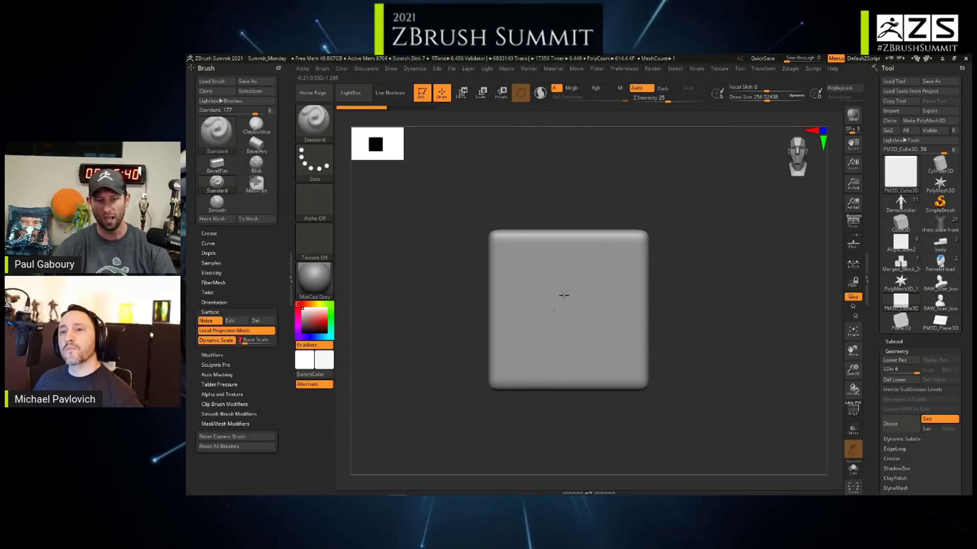
mouse_move(563, 295)
mouse_down()
mouse_move(538, 316)
mouse_move(596, 277)
mouse_move(529, 331)
mouse_move(610, 356)
mouse_move(645, 293)
mouse_up()
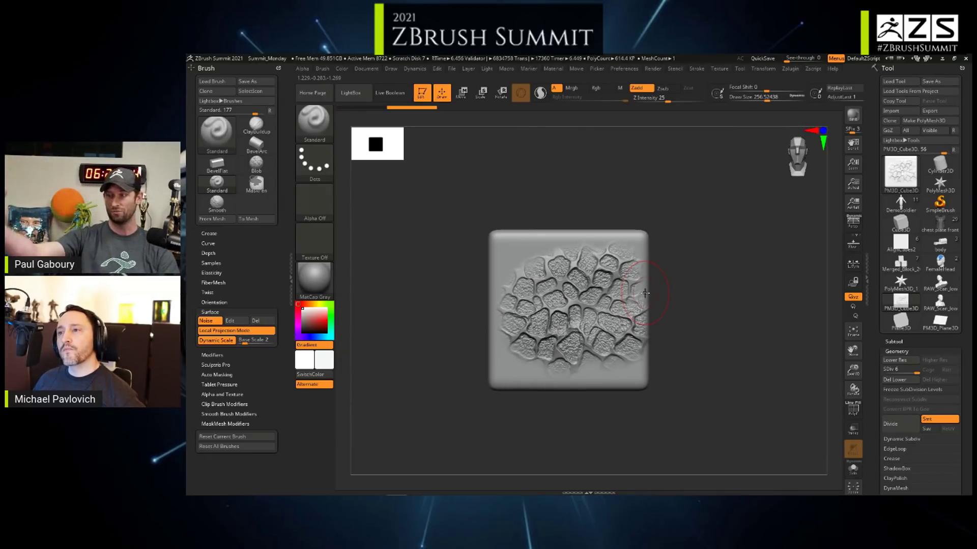
key(ctrl+z)
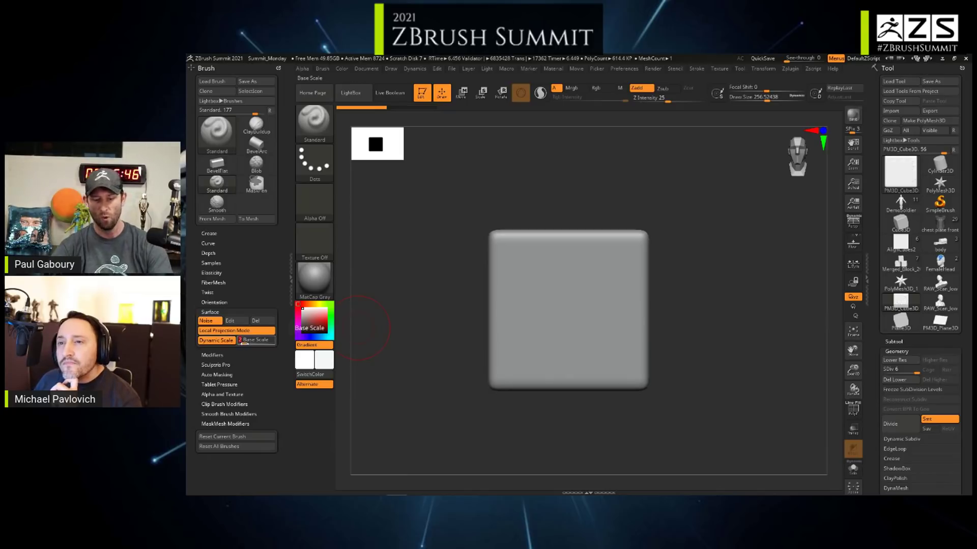
- Check the NoiseMaker settings without changing them, and test a noise stroke on the smaller-looking cube with Base Scale 5
click(230, 320)
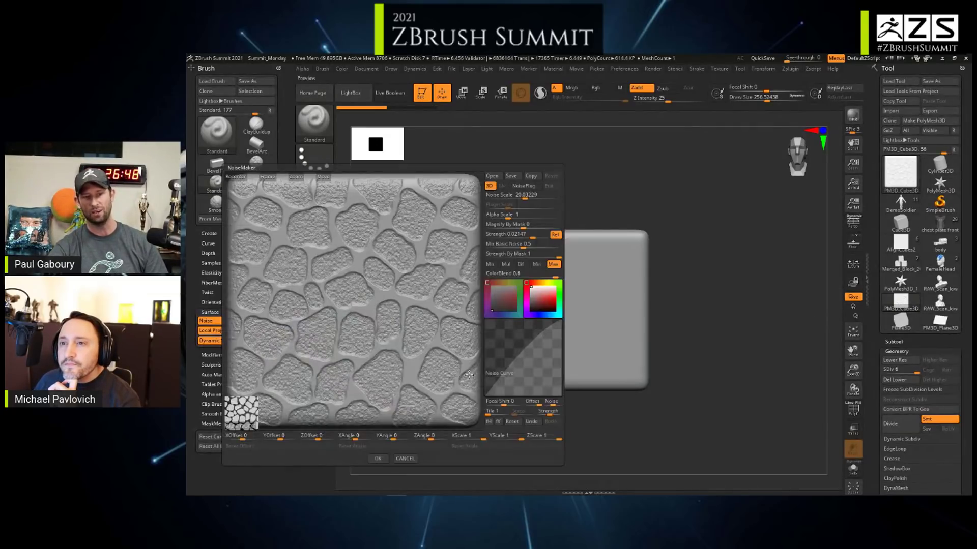
click(405, 458)
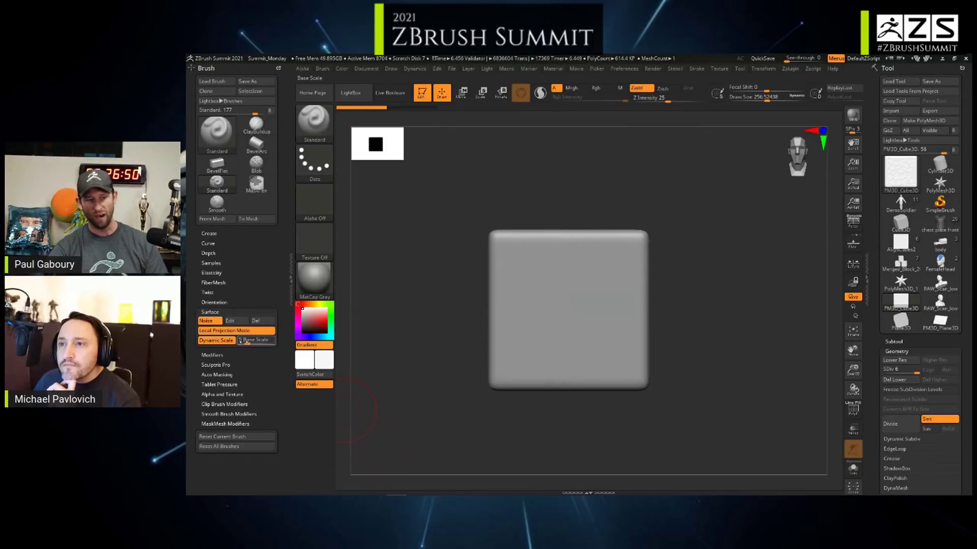
ctrl+right_drag(564, 302, 545, 290)
drag(547, 293, 553, 334)
key(ctrl+z)
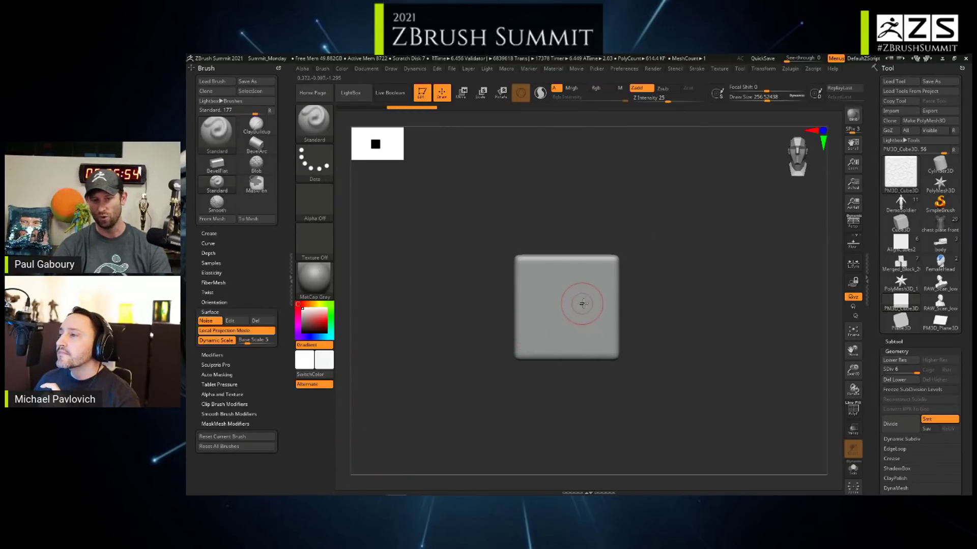
- Set the draw size to about 358 and the Base Scale to 2, sculpt stones across the front face, and undo the stroke
key(s)
mouse_move(578, 304)
mouse_down()
mouse_move(546, 303)
mouse_move(565, 318)
mouse_move(592, 307)
mouse_up()
key(ctrl+z)
key(s)
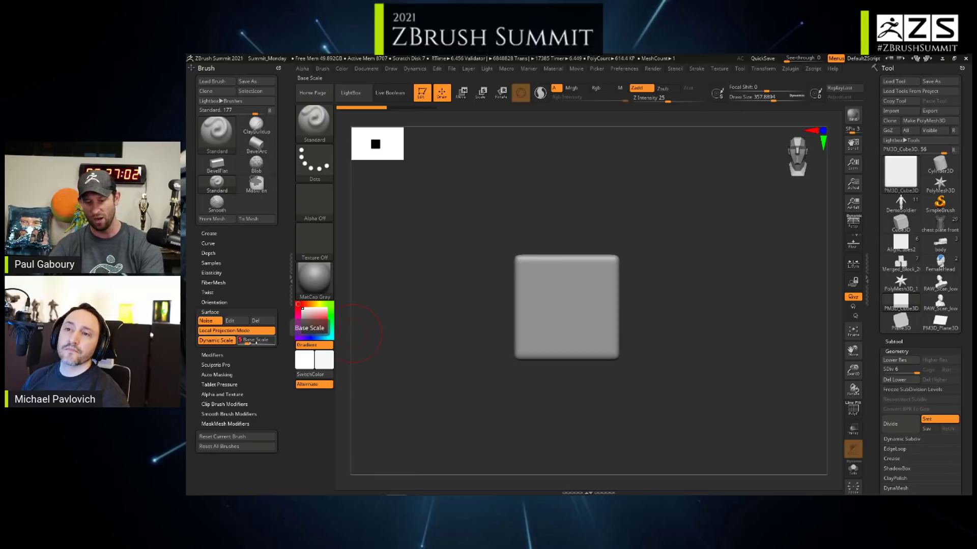
mouse_move(524, 311)
mouse_down()
mouse_move(557, 282)
mouse_move(633, 350)
mouse_up()
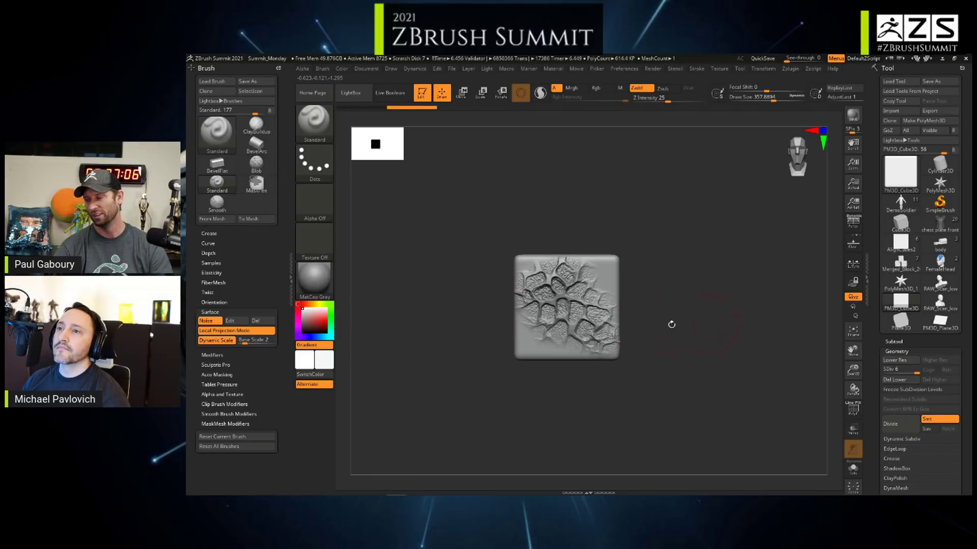
key(ctrl+z)
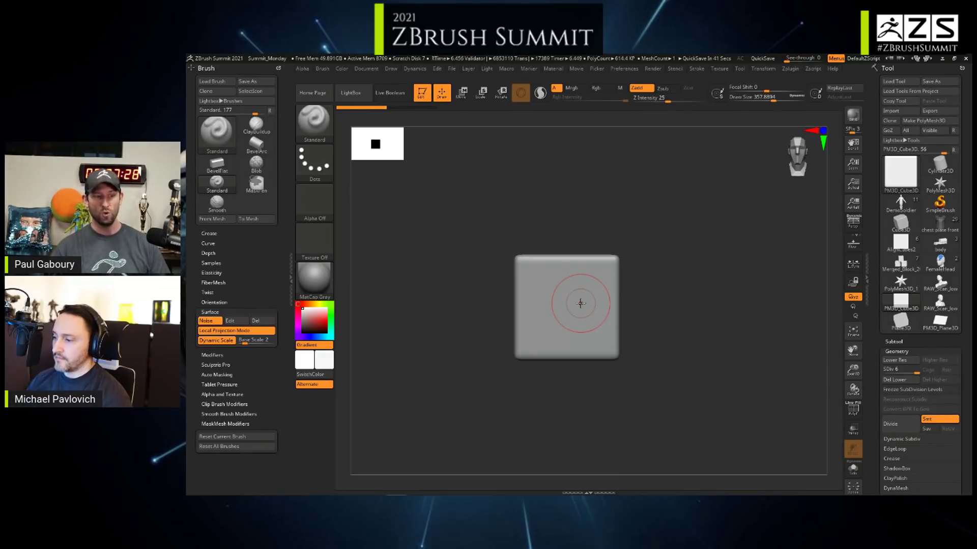
- Review the brush's Alpha and Texture settings and the subtool Align and Distribute options
scroll(236, 292, down, 3)
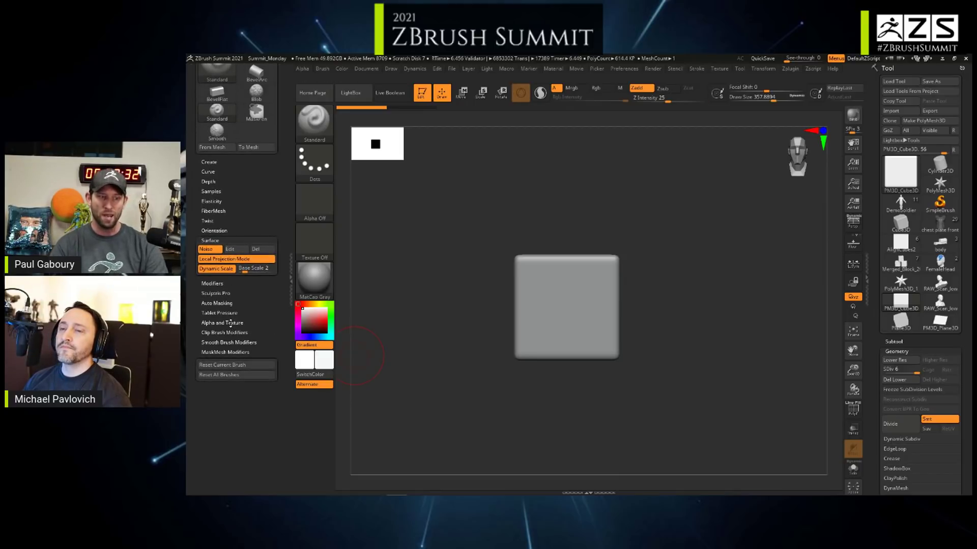
click(230, 323)
scroll(274, 307, down, 6)
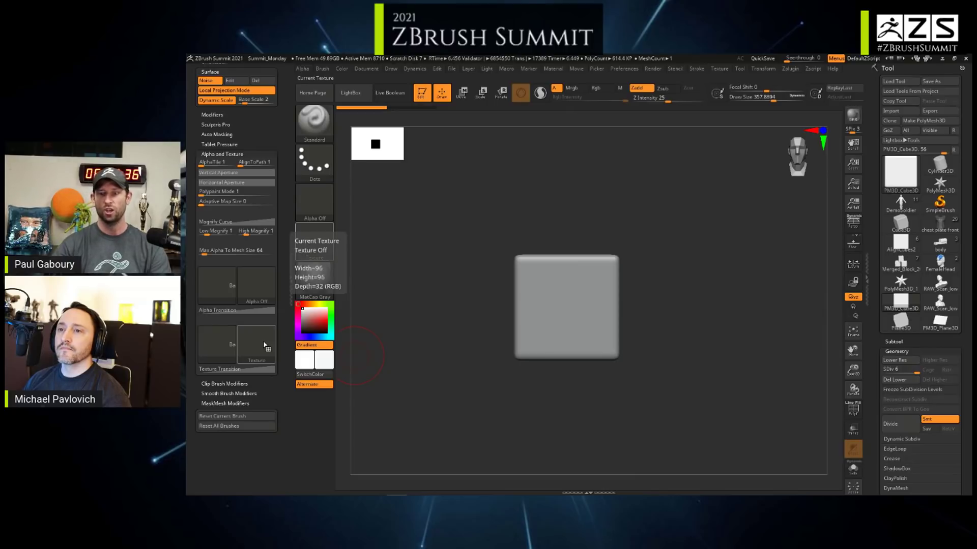
click(894, 341)
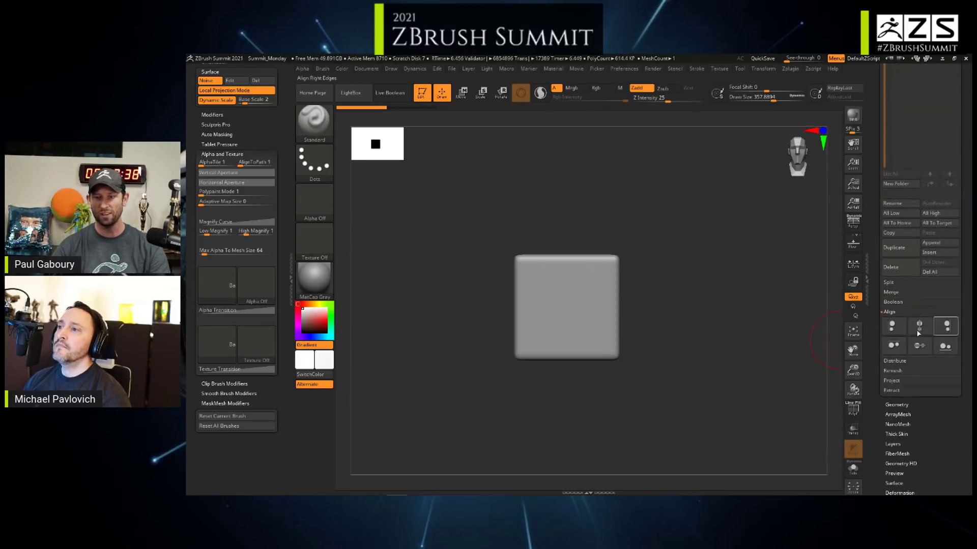
click(889, 312)
click(895, 322)
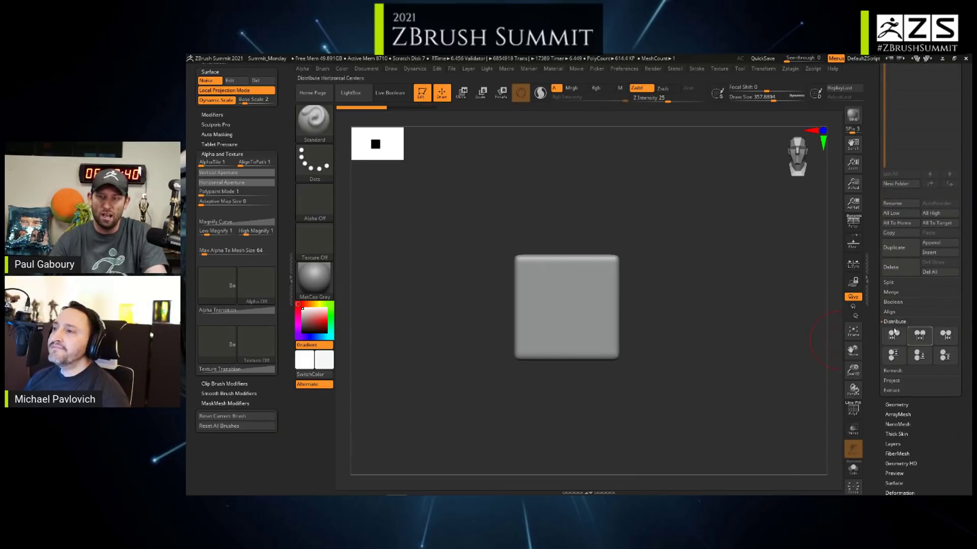
scroll(962, 312, up, 10)
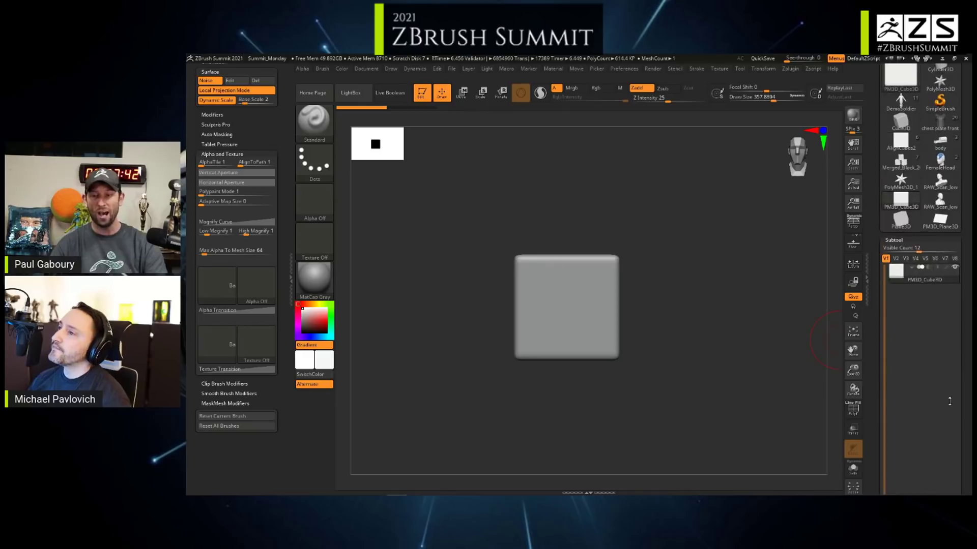
- Switch to the truck model in the body tool and set the draw size to about 18
mouse_move(898, 188)
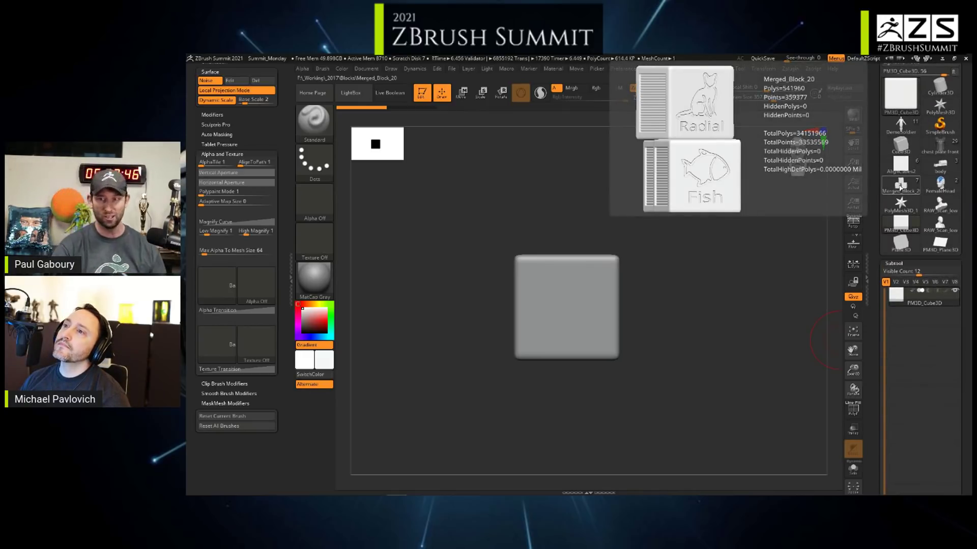
click(940, 163)
mouse_move(575, 310)
mouse_down()
mouse_move(600, 351)
mouse_move(573, 377)
mouse_move(543, 380)
mouse_up()
key(s)
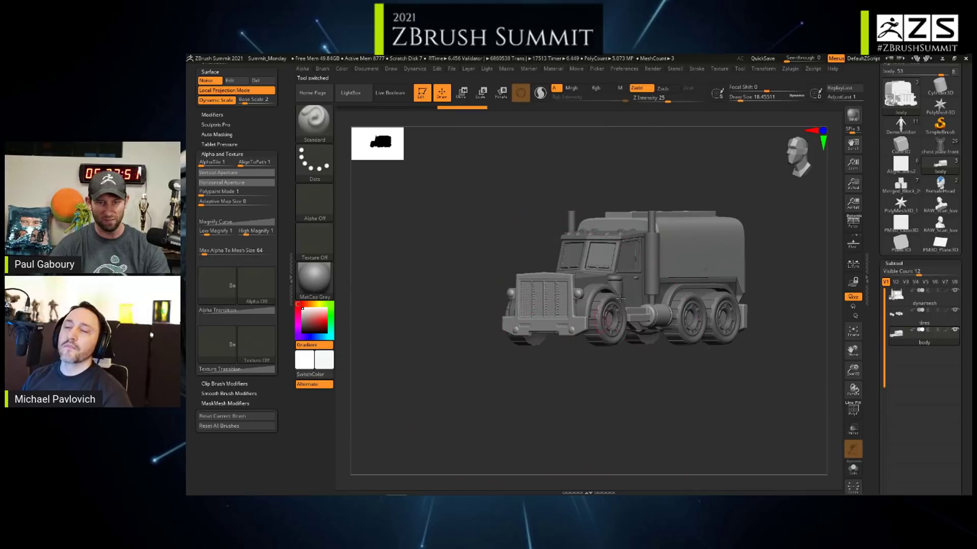
- Make the truck cab's dynamesh subtool active and show its polyframe up close
alt+click(622, 269)
alt+right_drag(661, 371, 625, 395)
key(shift+f)
ctrl+right_drag(627, 330, 627, 390)
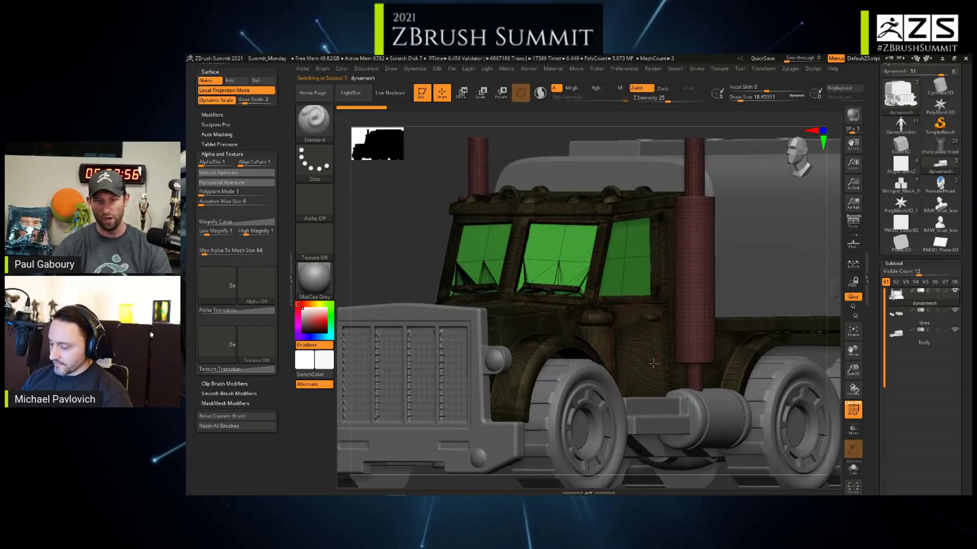
- Sample the DynaMesh resolution from the cab's existing polygons with the picker, moving from the windshield to the exhaust stack
click(944, 264)
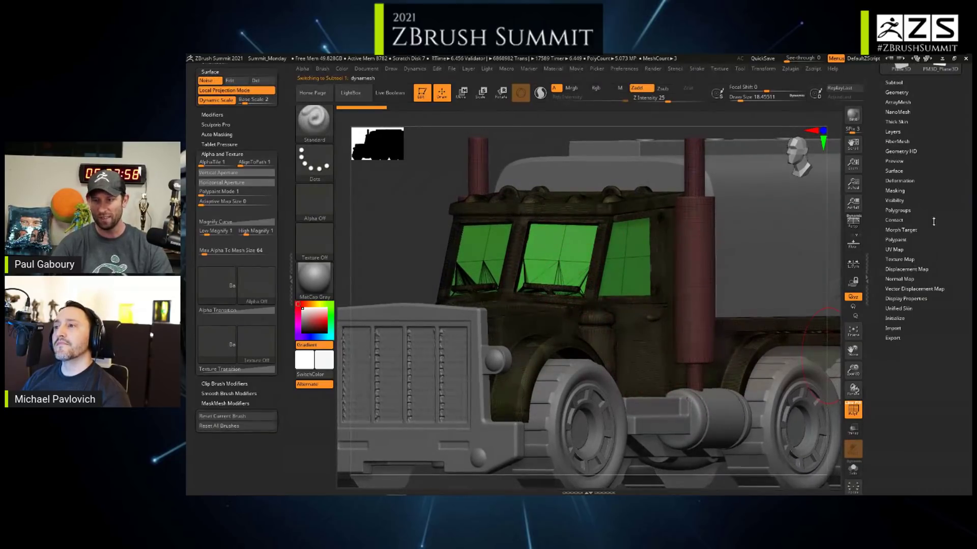
click(897, 221)
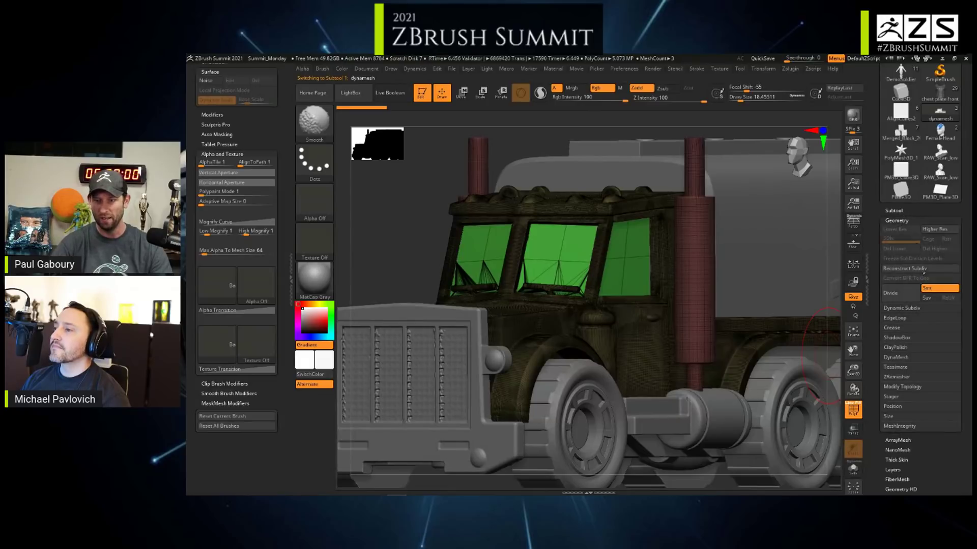
key(shift)
click(896, 357)
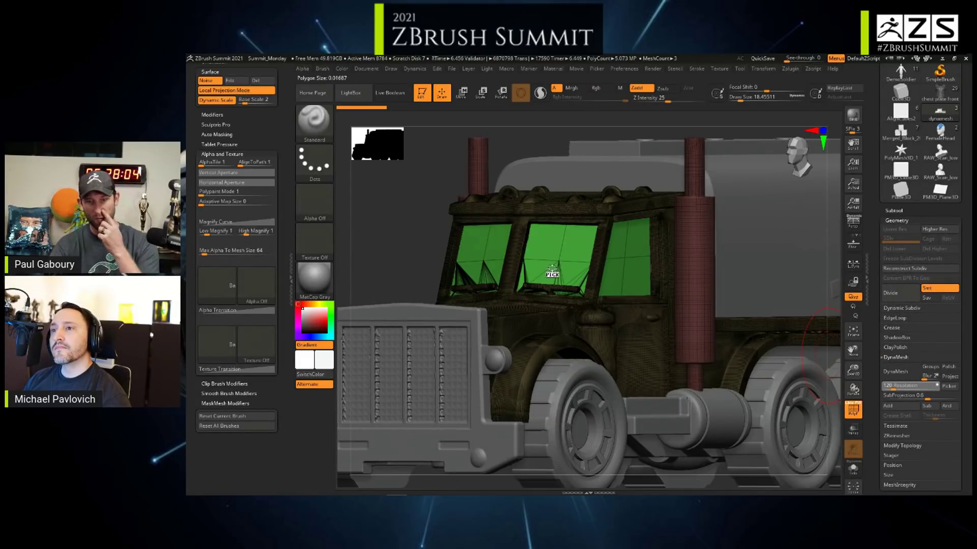
mouse_move(552, 269)
mouse_down()
mouse_move(542, 326)
mouse_move(653, 317)
mouse_move(693, 295)
mouse_move(687, 289)
mouse_up()
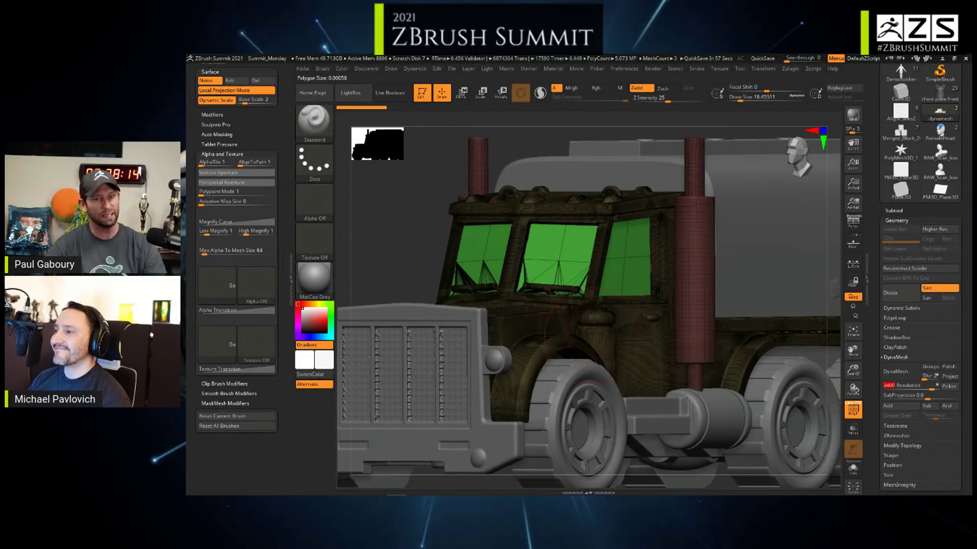
- Hide the polyframe and bring up the Move gizmo on the truck cab with the whole truck in view
ctrl+right_drag(660, 338, 541, 310)
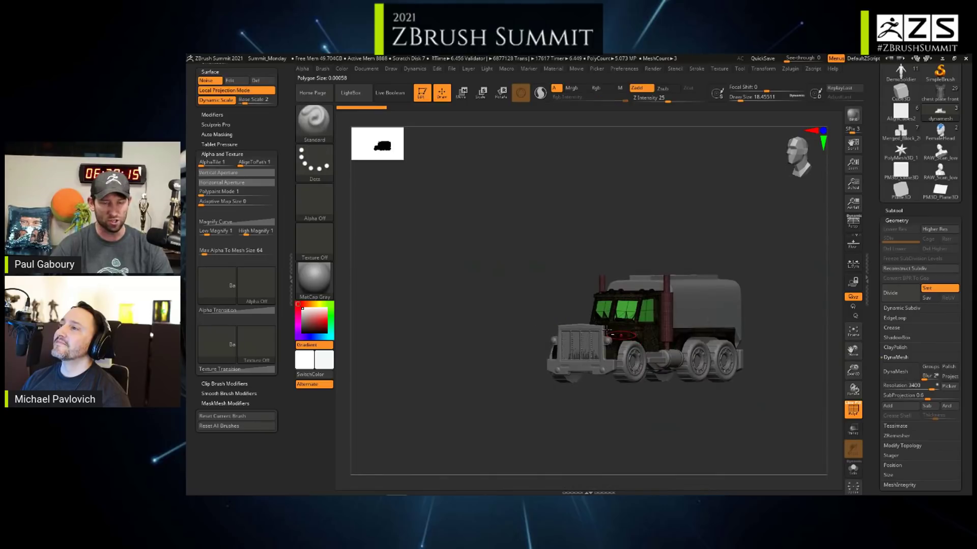
ctrl+right_drag(605, 332, 563, 320)
alt+right_drag(652, 352, 599, 359)
key(shift+f)
key(w)
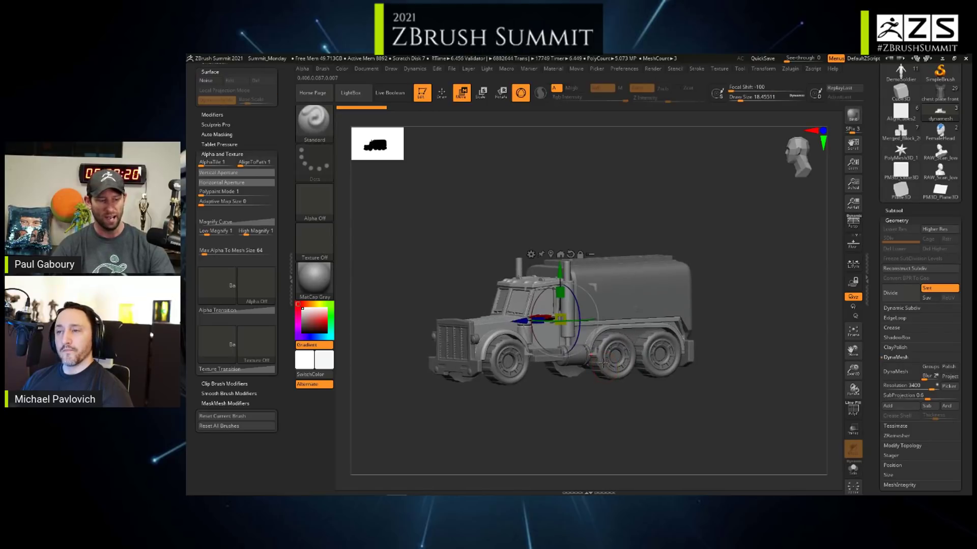